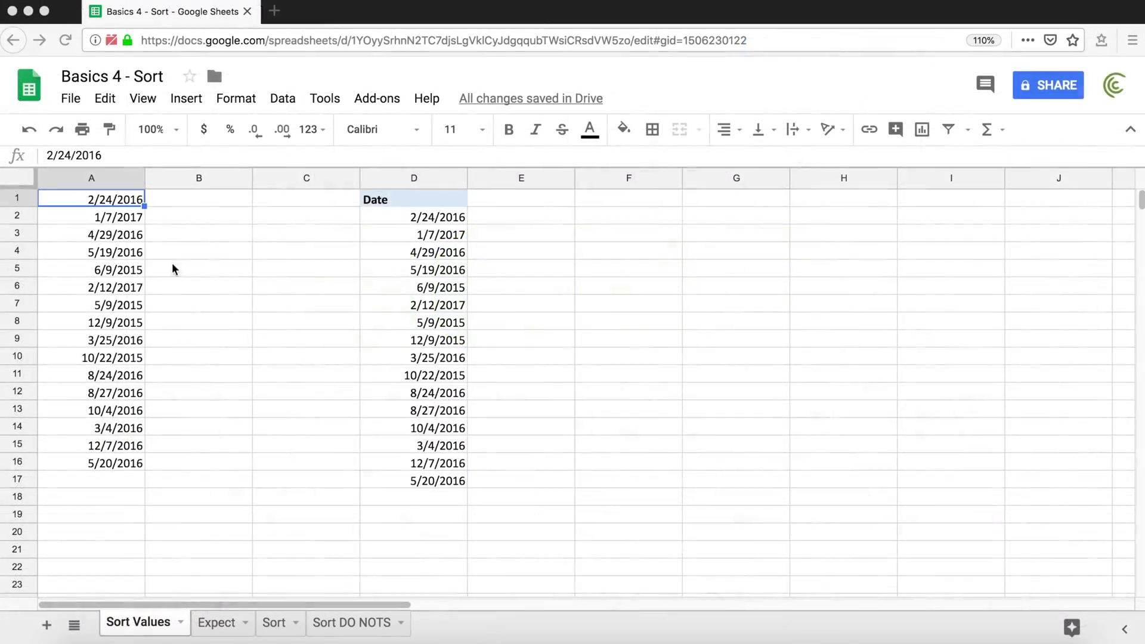
Step: Sort the dates in A1:A16 A→Z with Sort range, then check the earliest date in A1
click(191, 272)
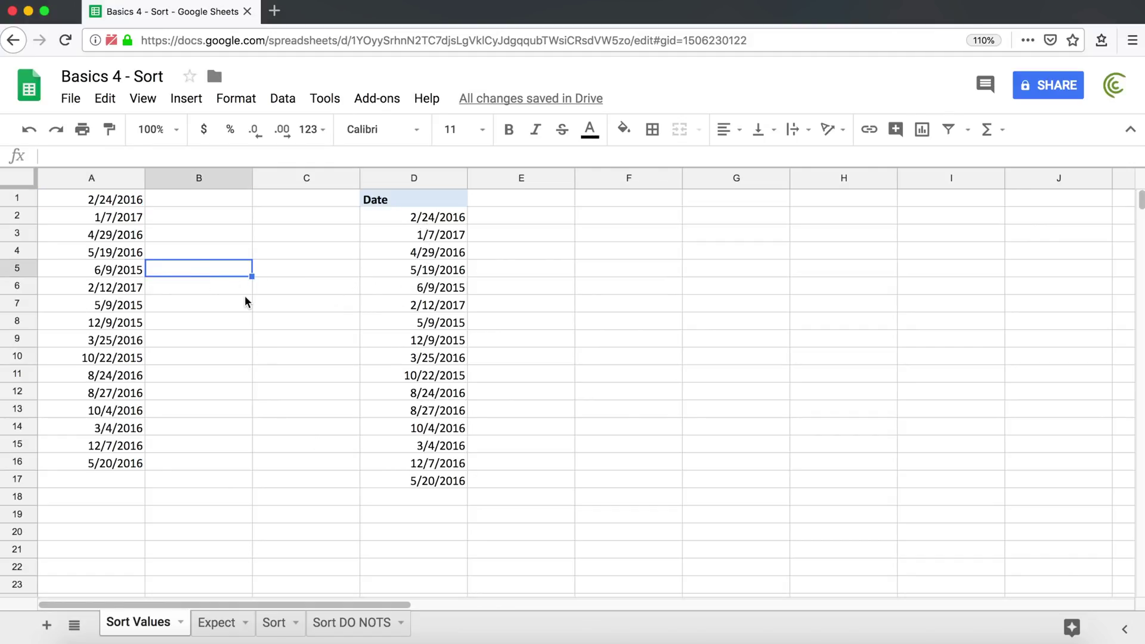
drag(77, 199, 95, 461)
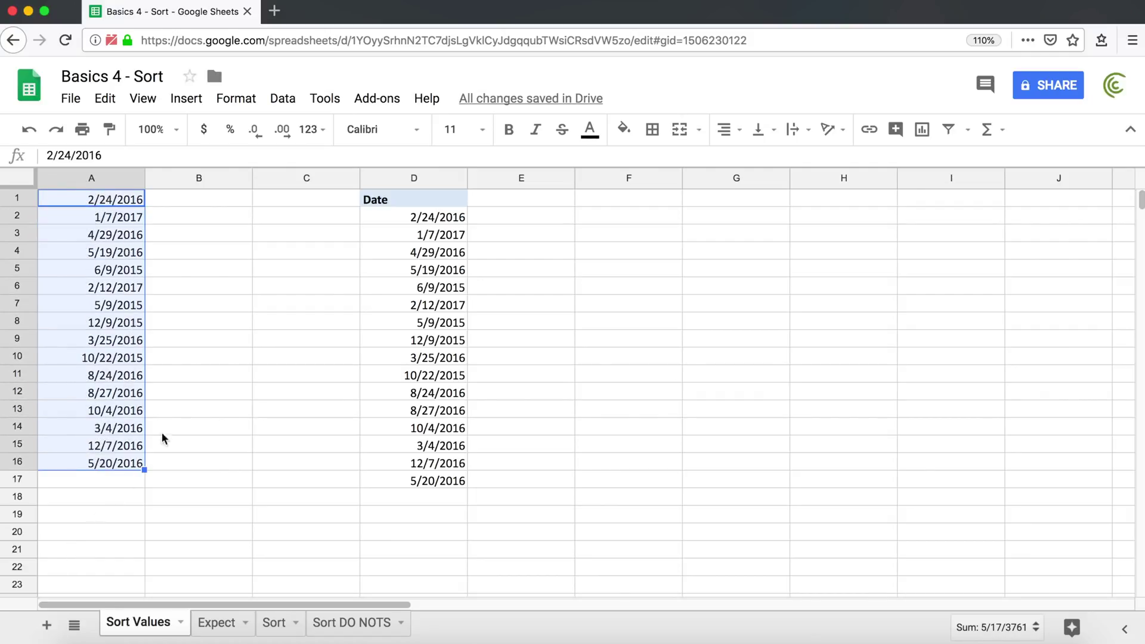
click(289, 103)
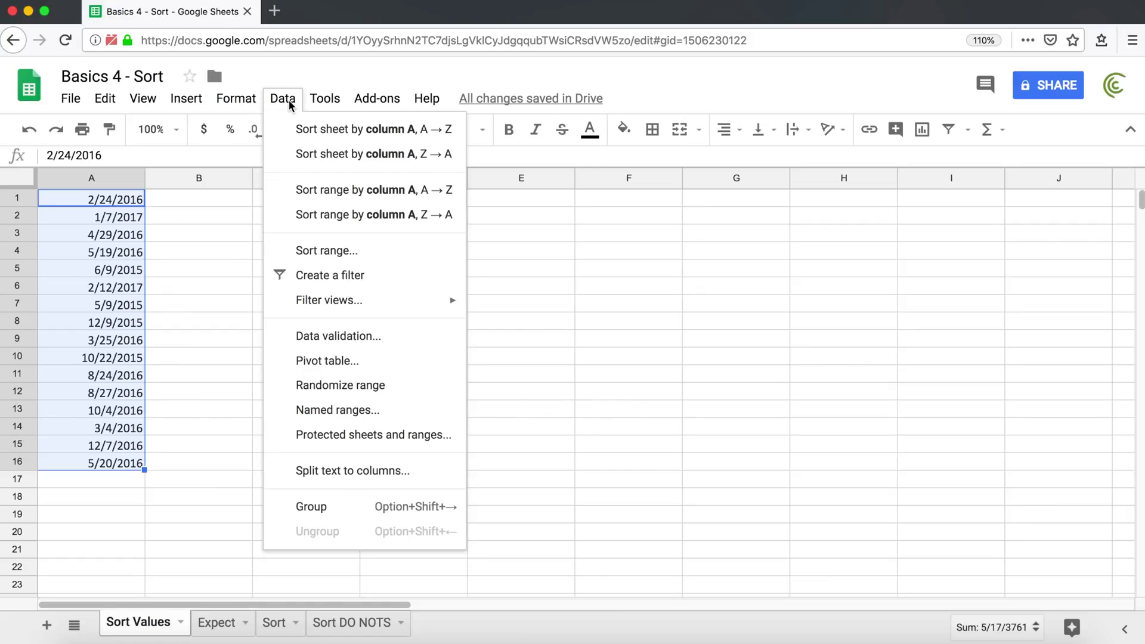
click(344, 258)
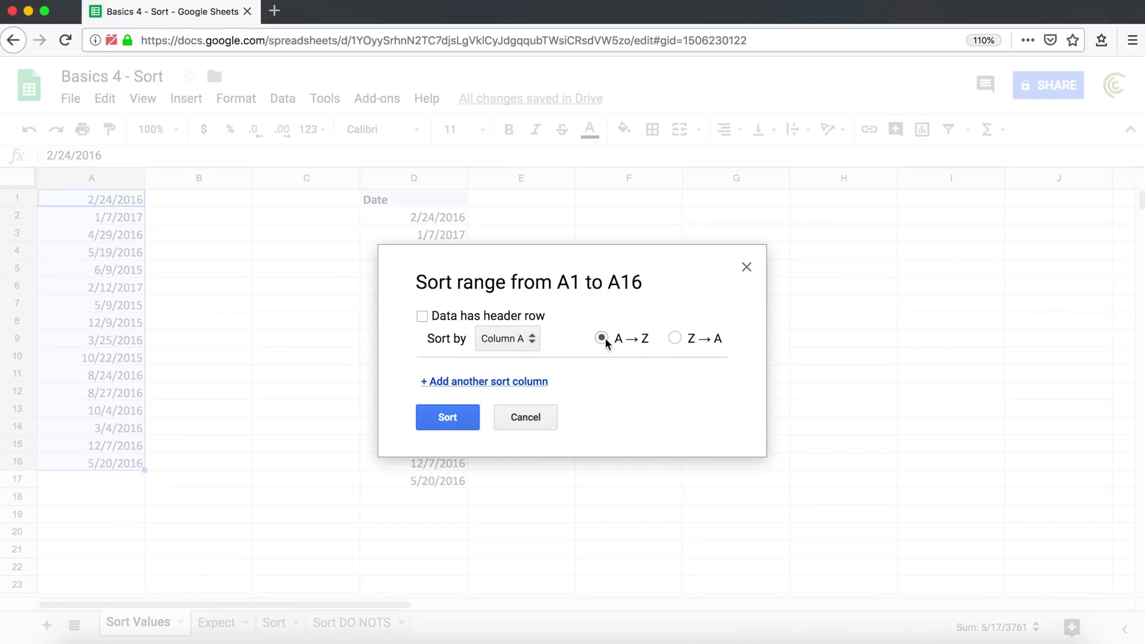
click(448, 418)
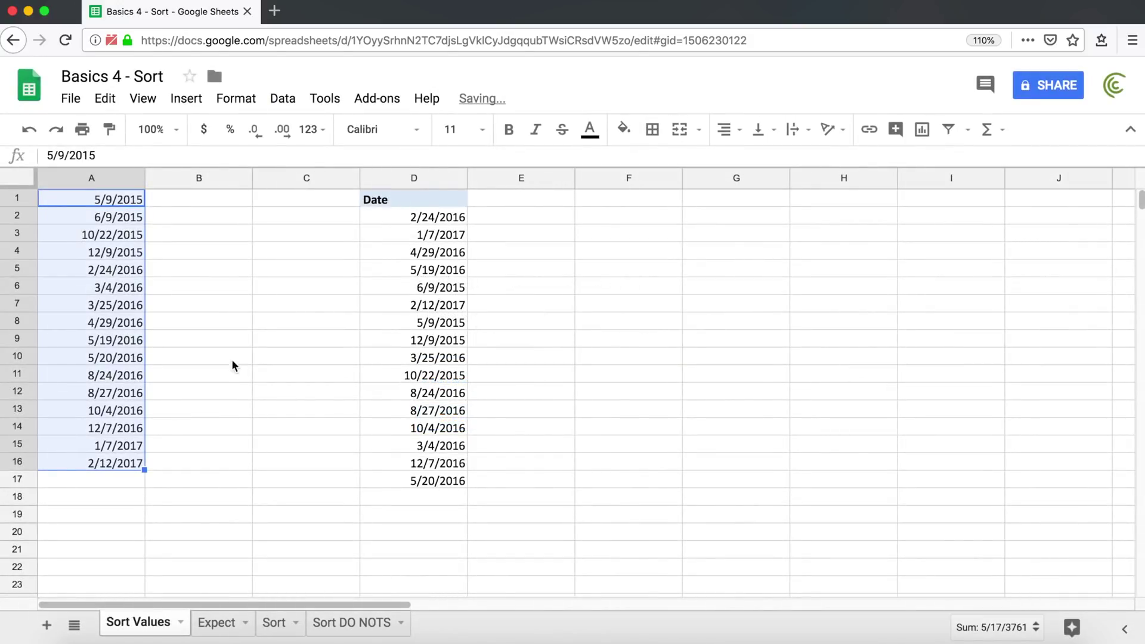
click(121, 201)
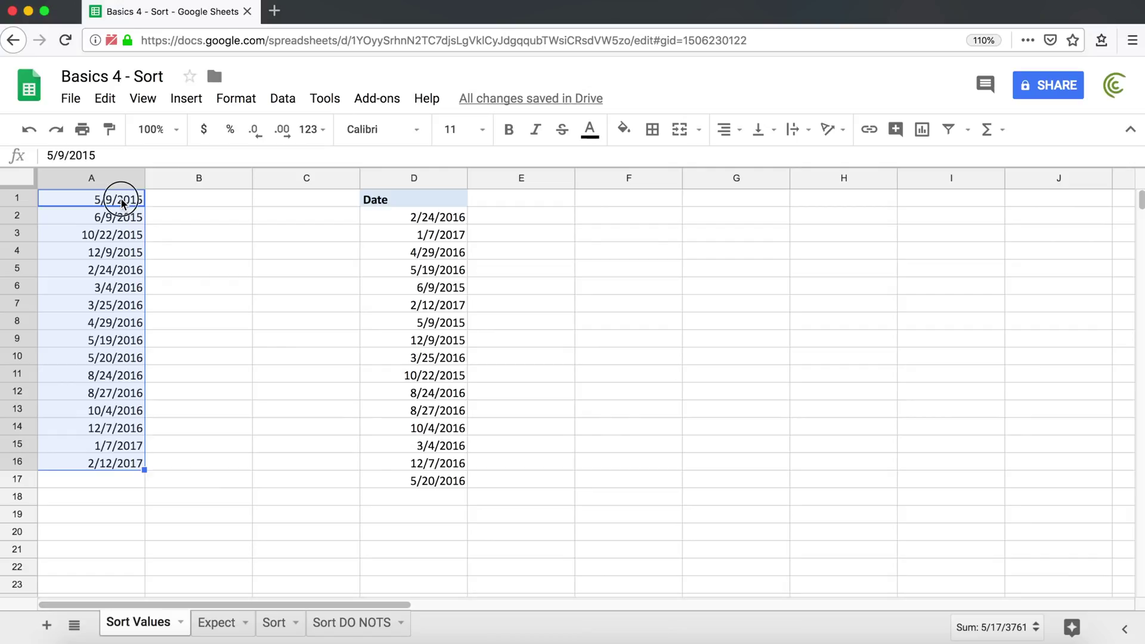
Step: Sort D1:D17 Z→A with 'Data has header row' ticked so the Date header stays in D1
click(130, 466)
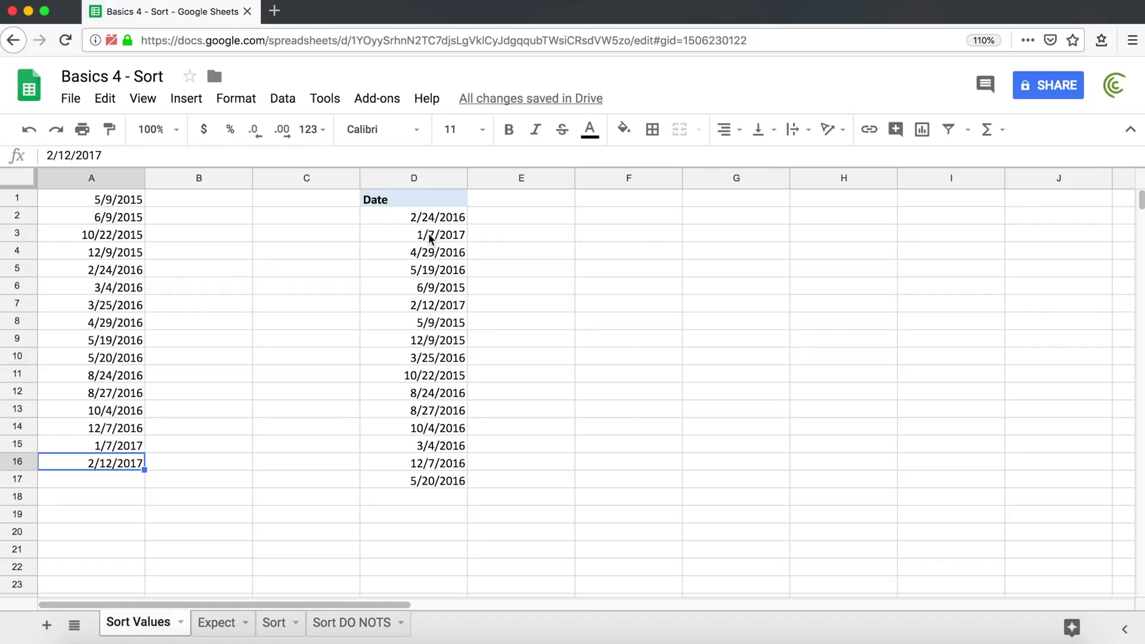
click(412, 198)
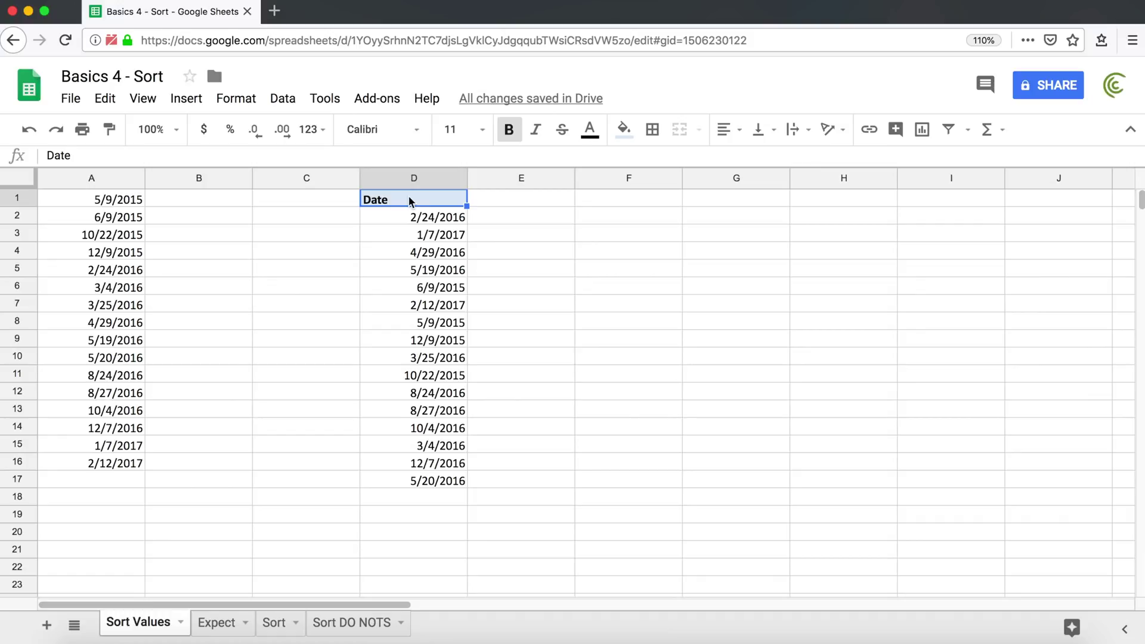
drag(410, 198, 423, 480)
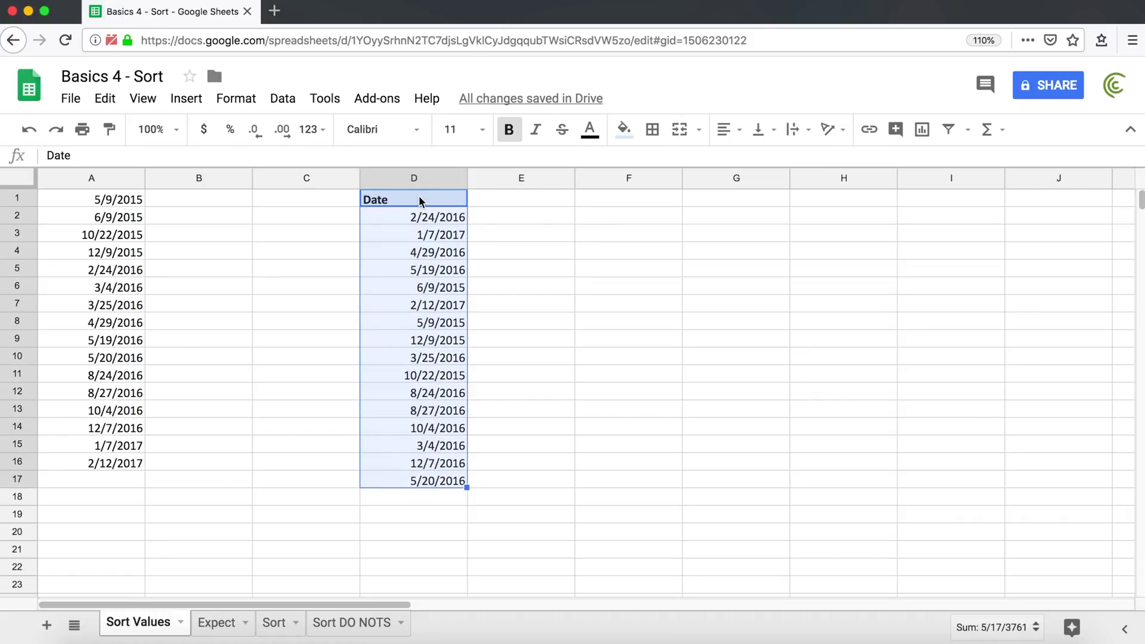
click(282, 102)
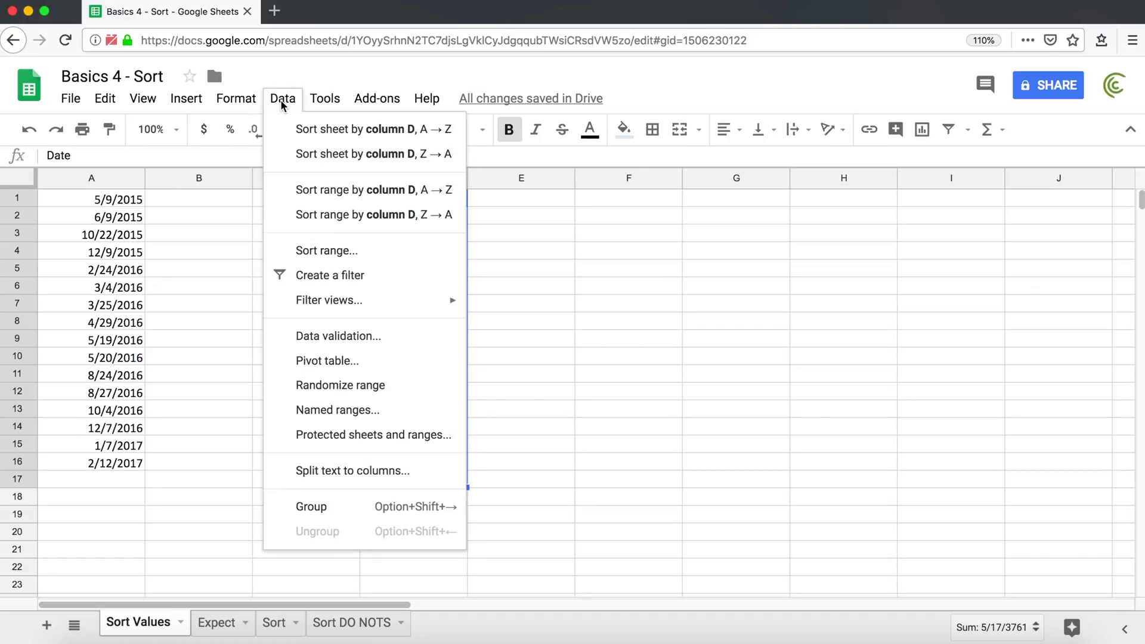
click(337, 255)
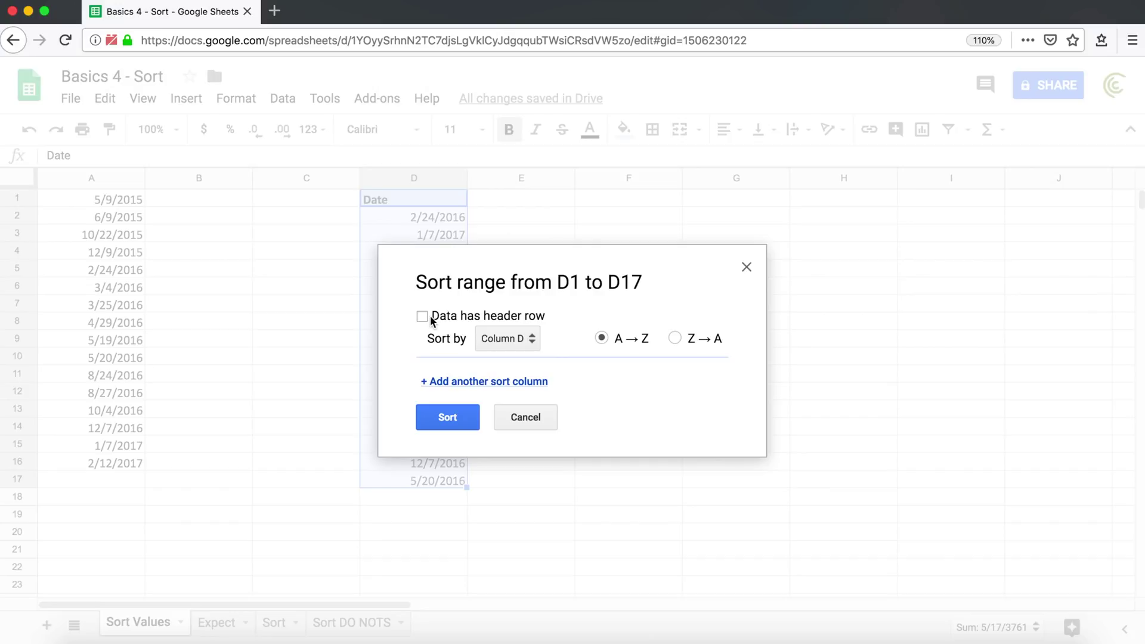
click(423, 316)
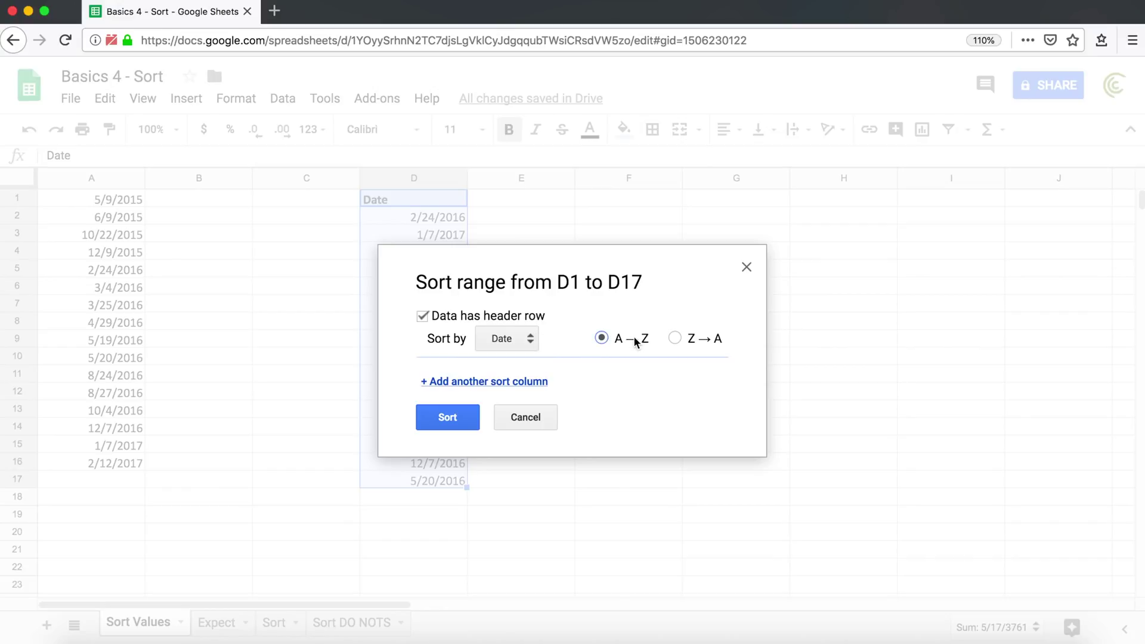
click(674, 338)
click(469, 415)
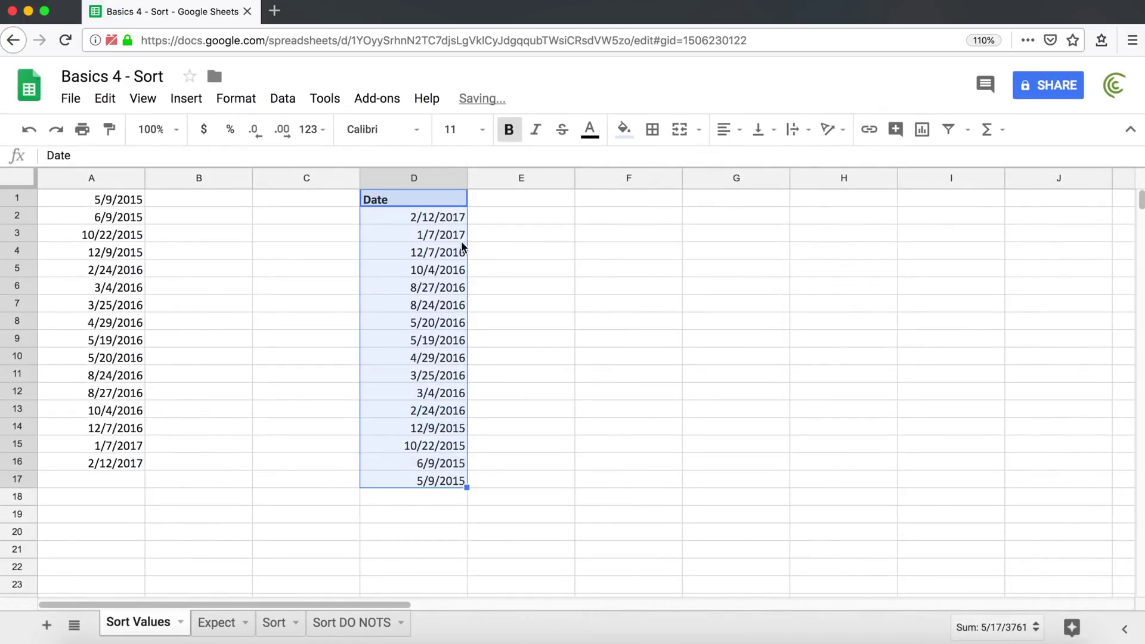
Step: Verify the newest date in D2 and the oldest in D17, then go to the Expect sheet
click(438, 217)
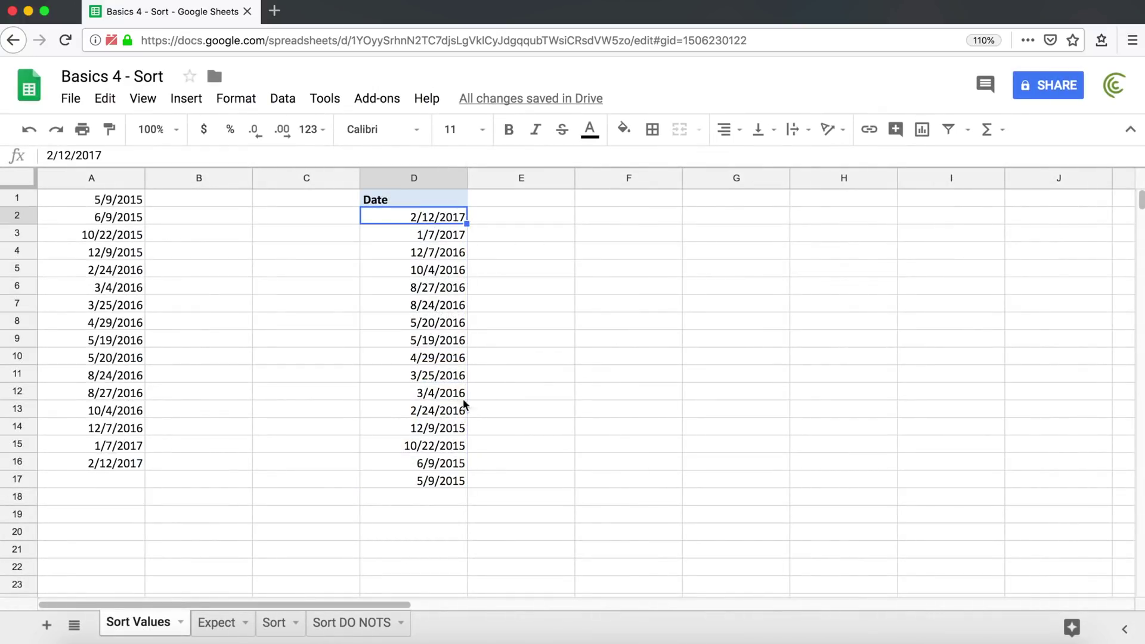
click(452, 482)
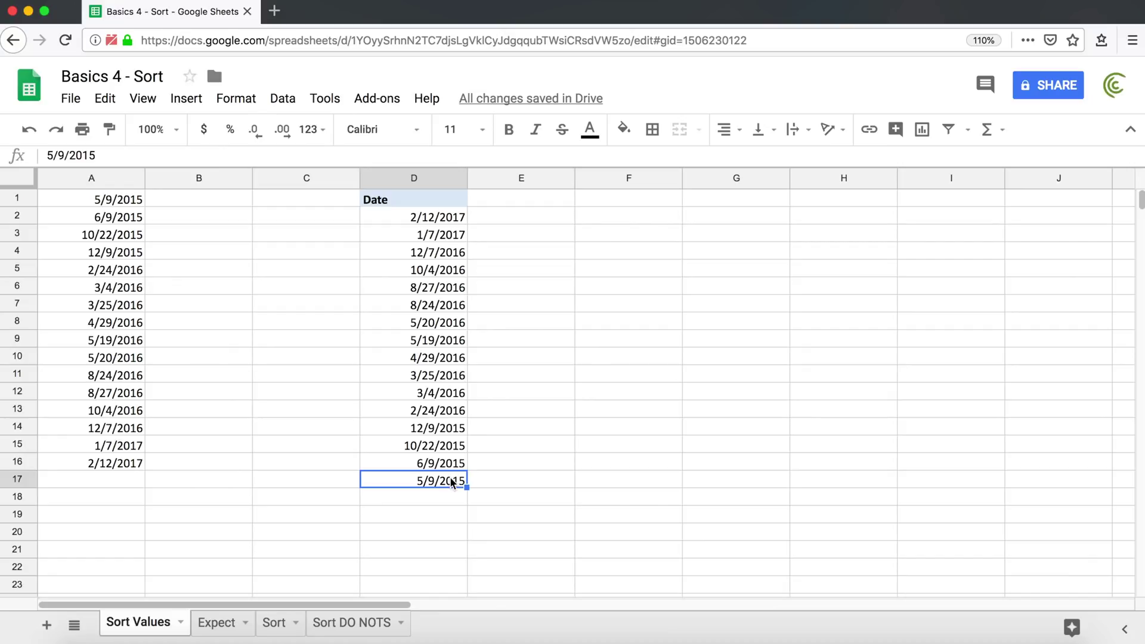
click(387, 199)
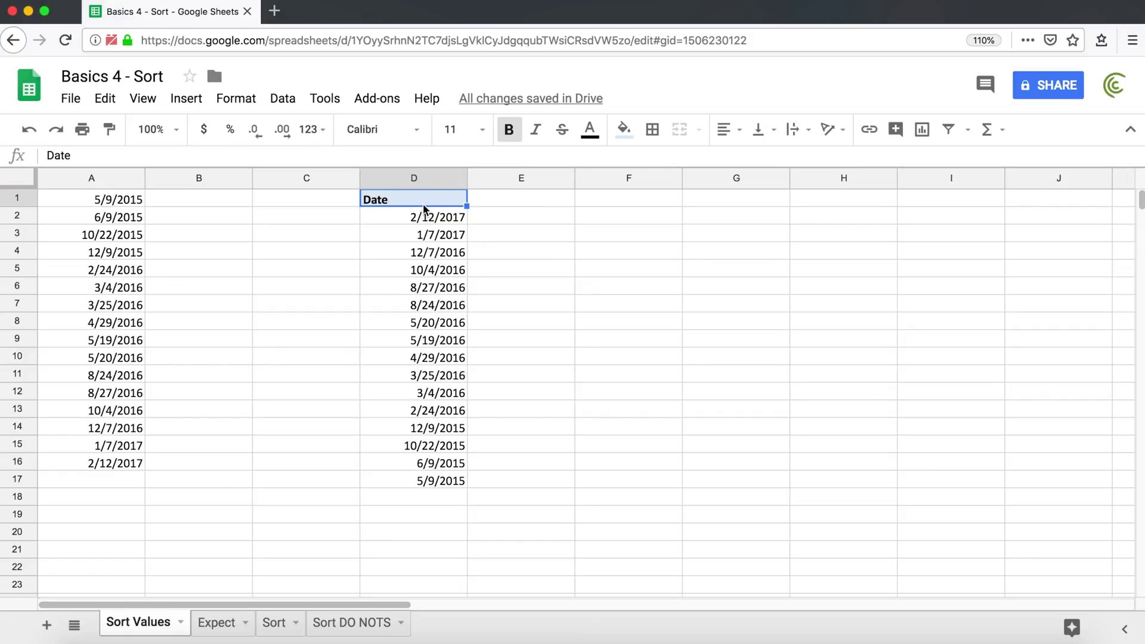
click(217, 624)
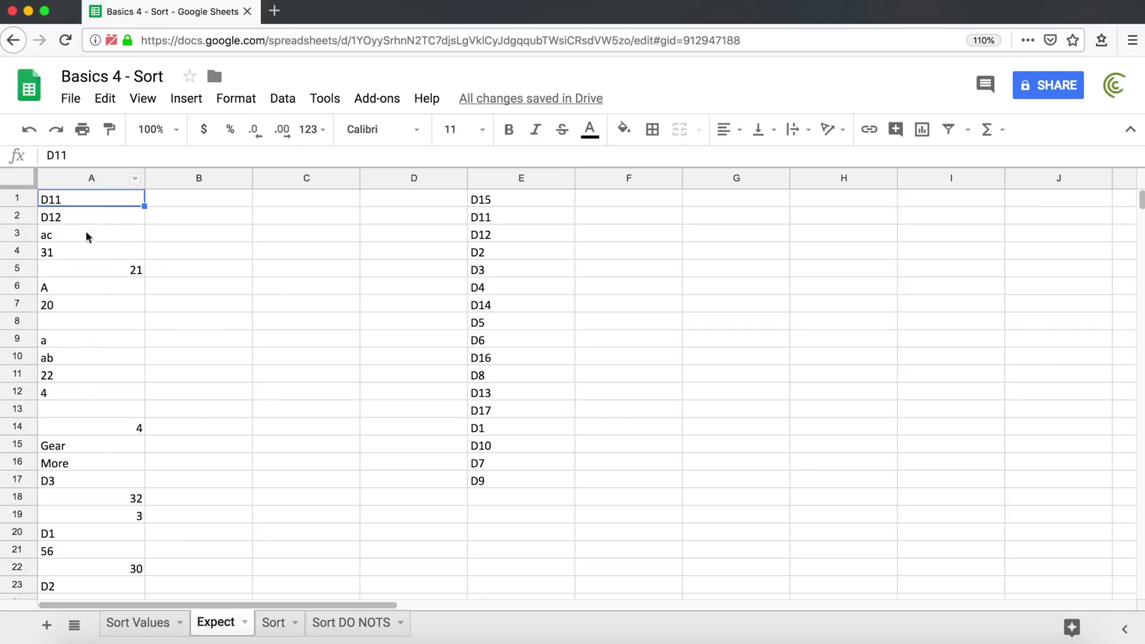
Step: After inspecting the text-formatted 31 in A4, enter 12/2/2018 in A24 and 1/1/1958 in A25
click(52, 252)
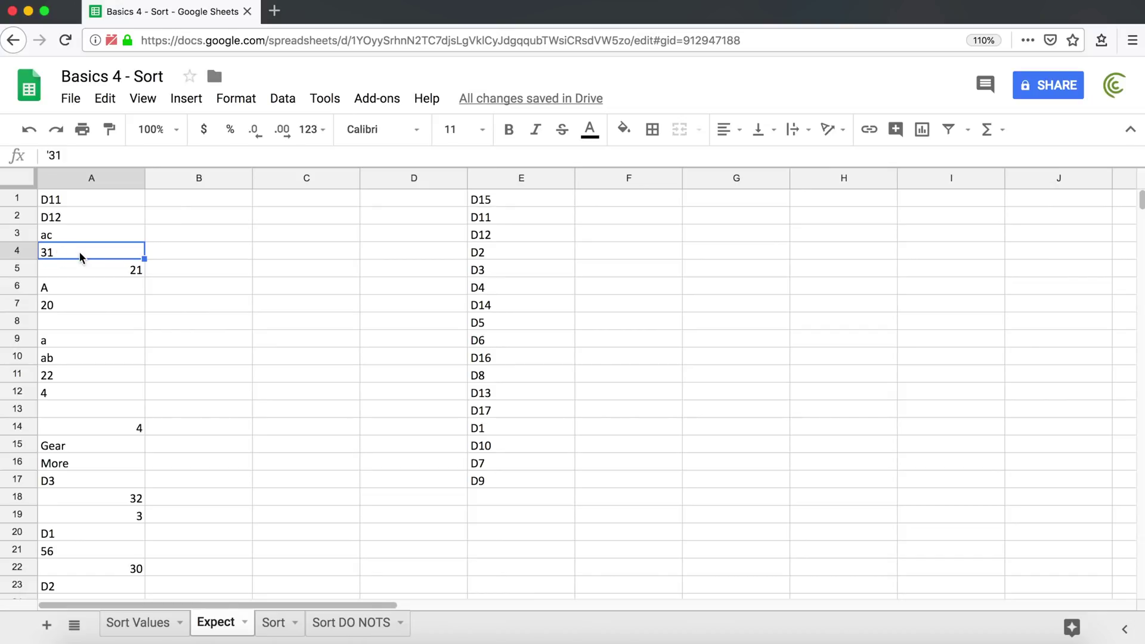
click(111, 404)
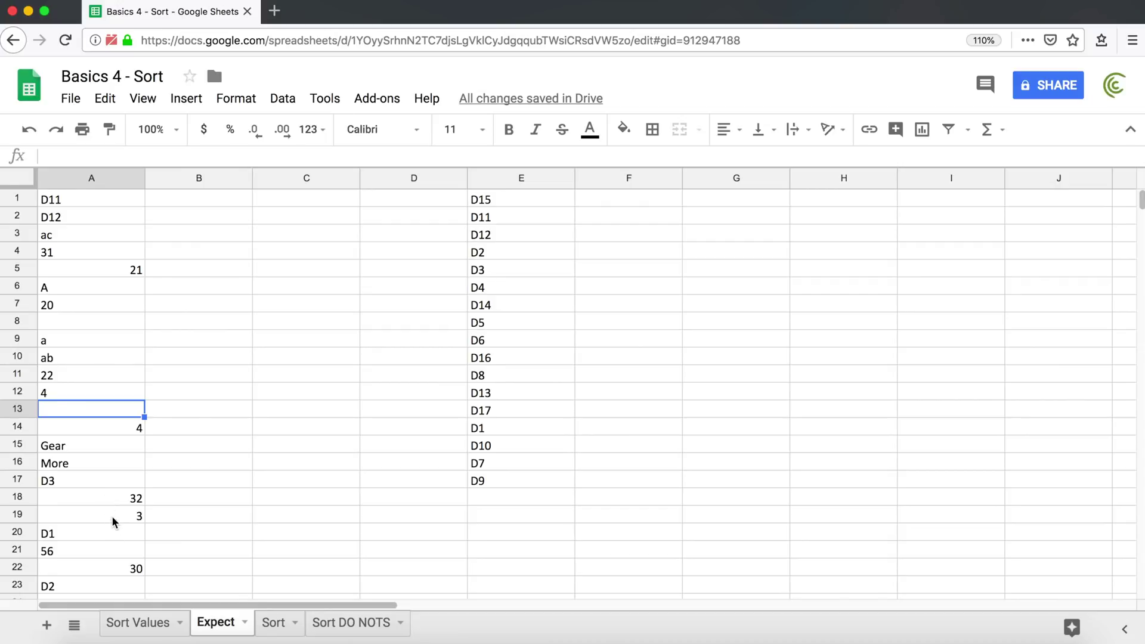
scroll(112, 516, down, 2)
click(93, 532)
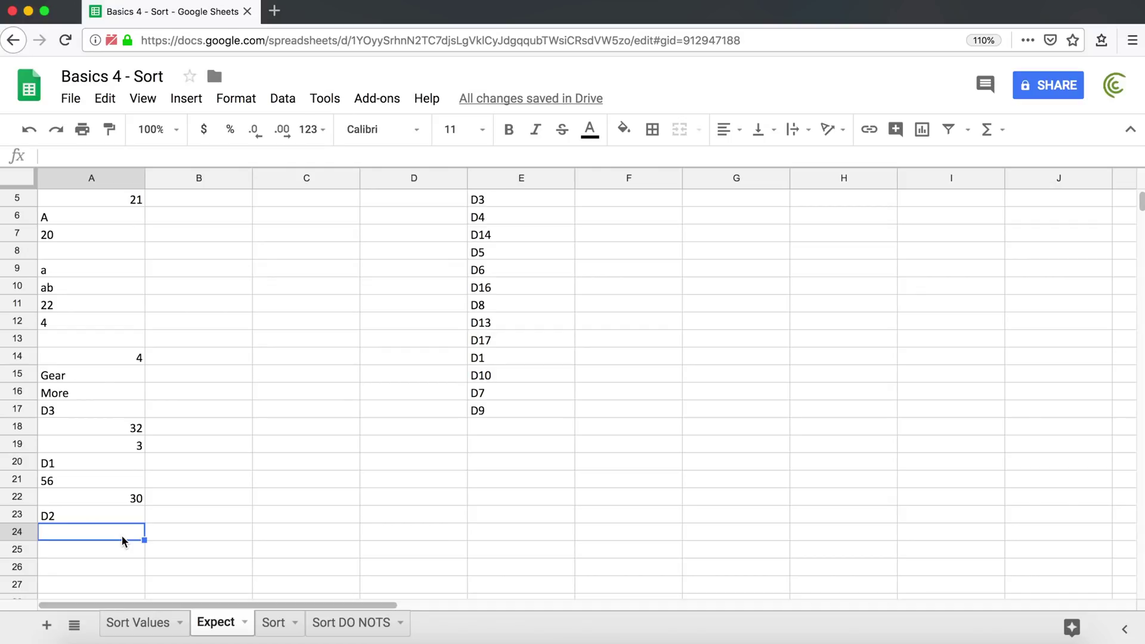
text(12/2)
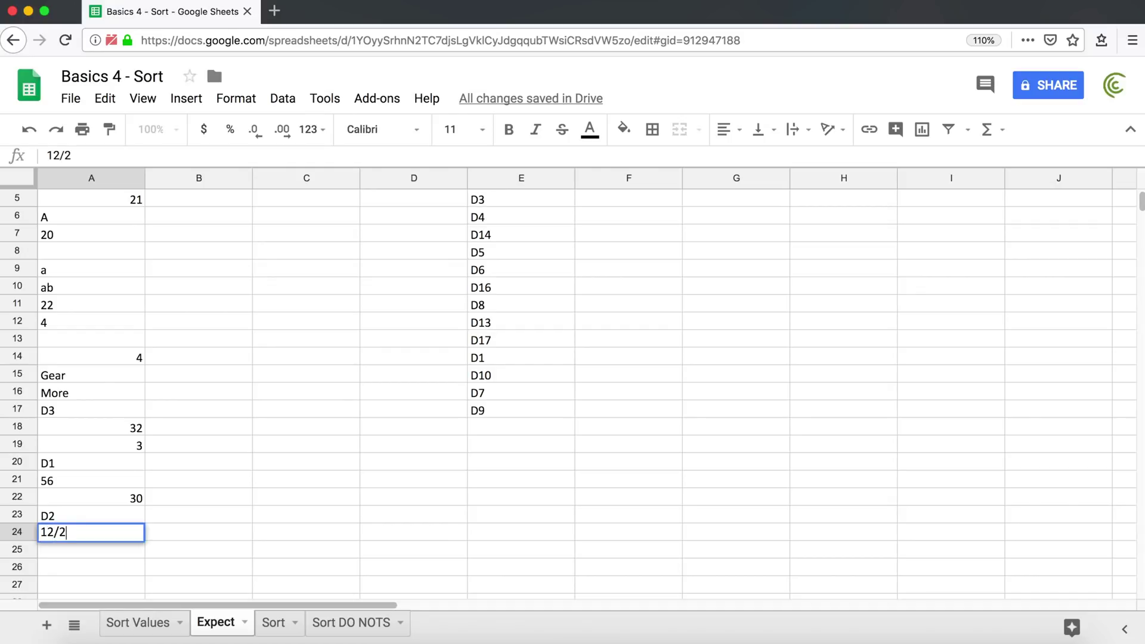
text(/2018)
key(Return)
text(1/1/1958)
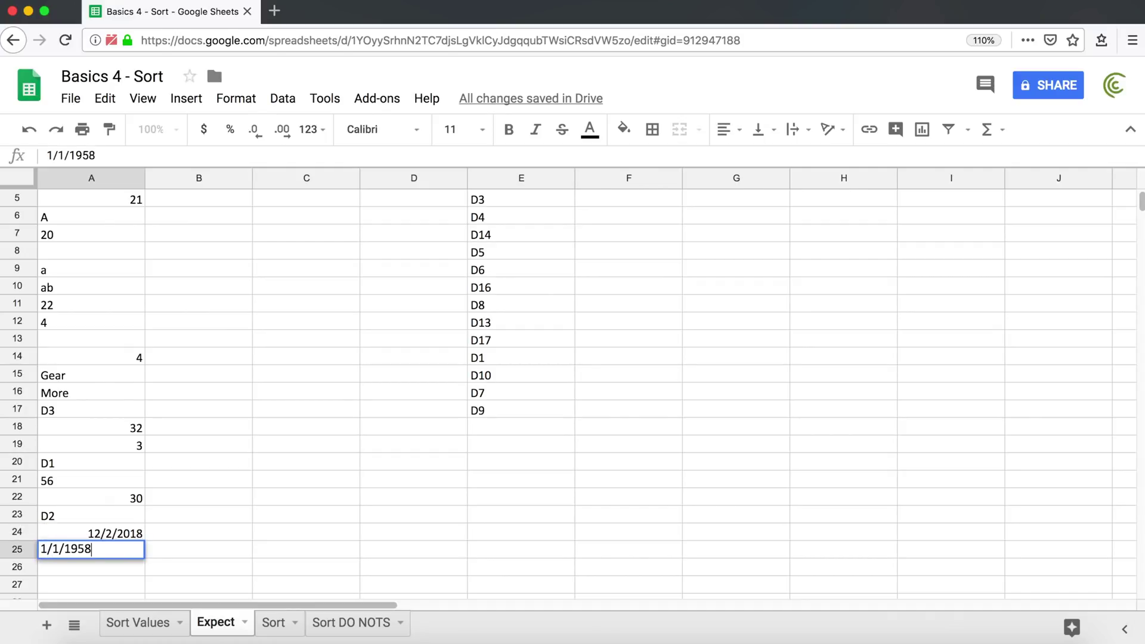
key(Return)
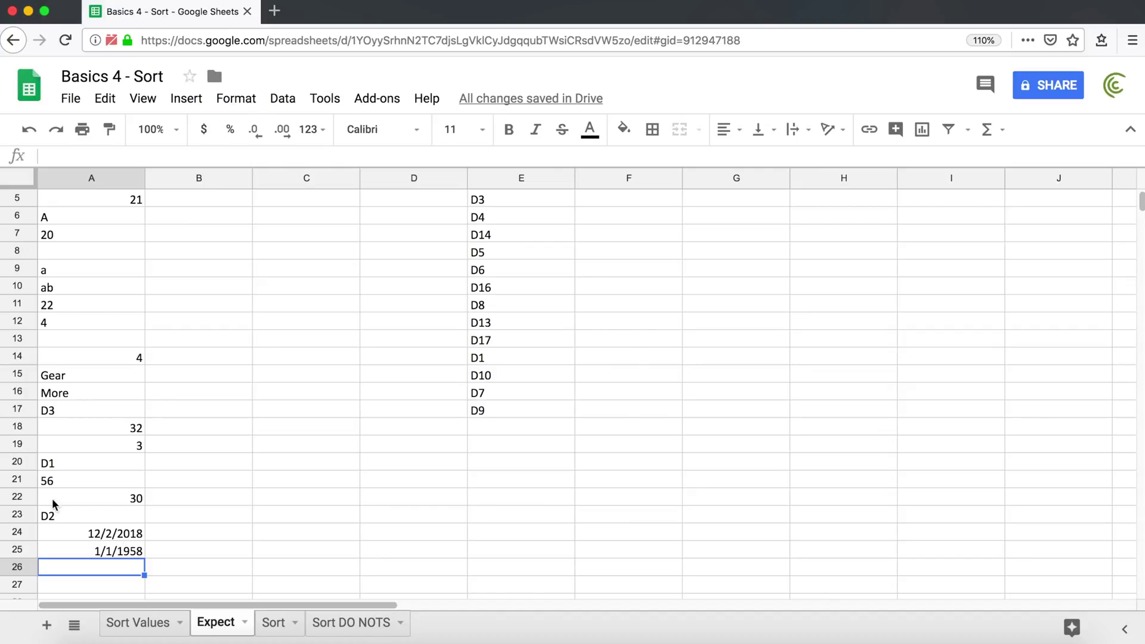
scroll(83, 399, up, 2)
Step: Select A1:A25 and sort it A→Z with Sort range, so numbers and dates precede text
drag(67, 195, 98, 501)
scroll(90, 328, up, 3)
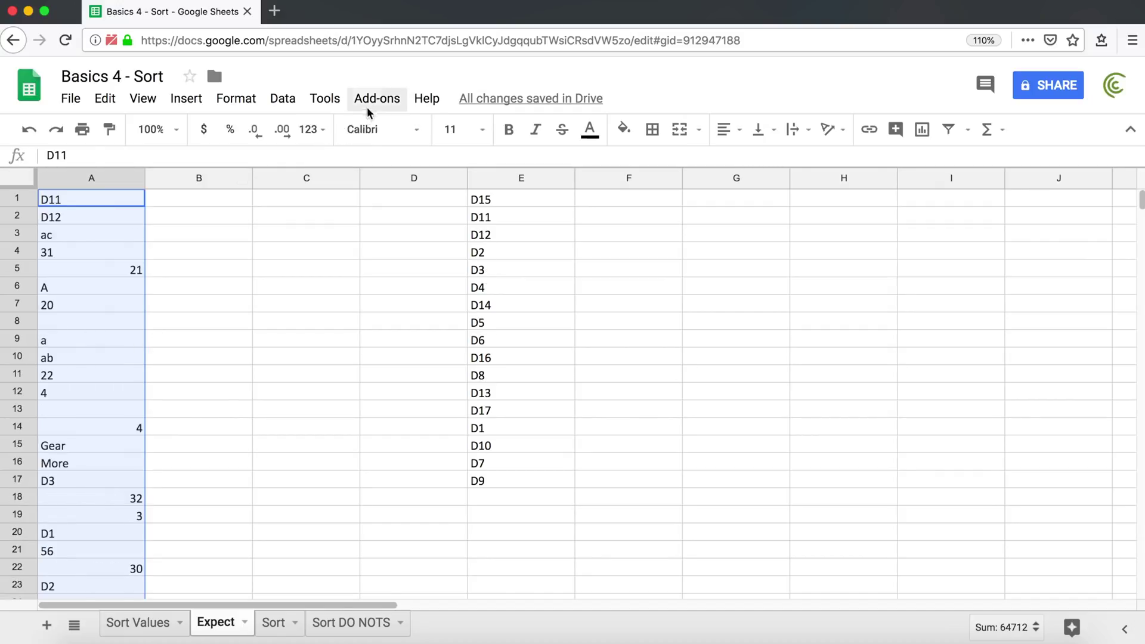
click(293, 100)
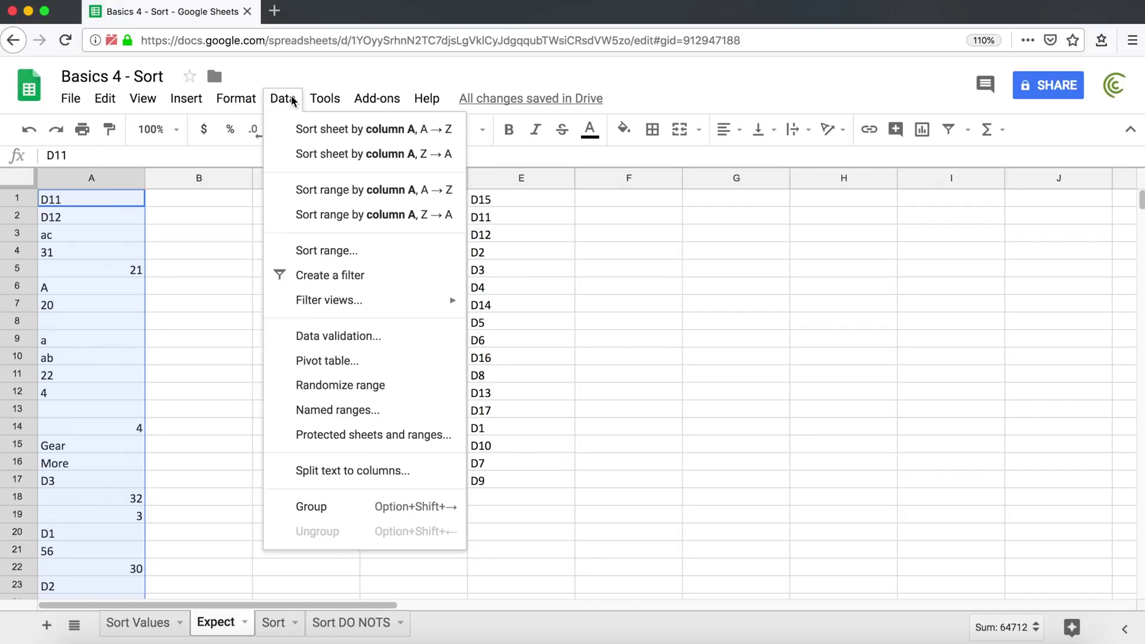
click(346, 250)
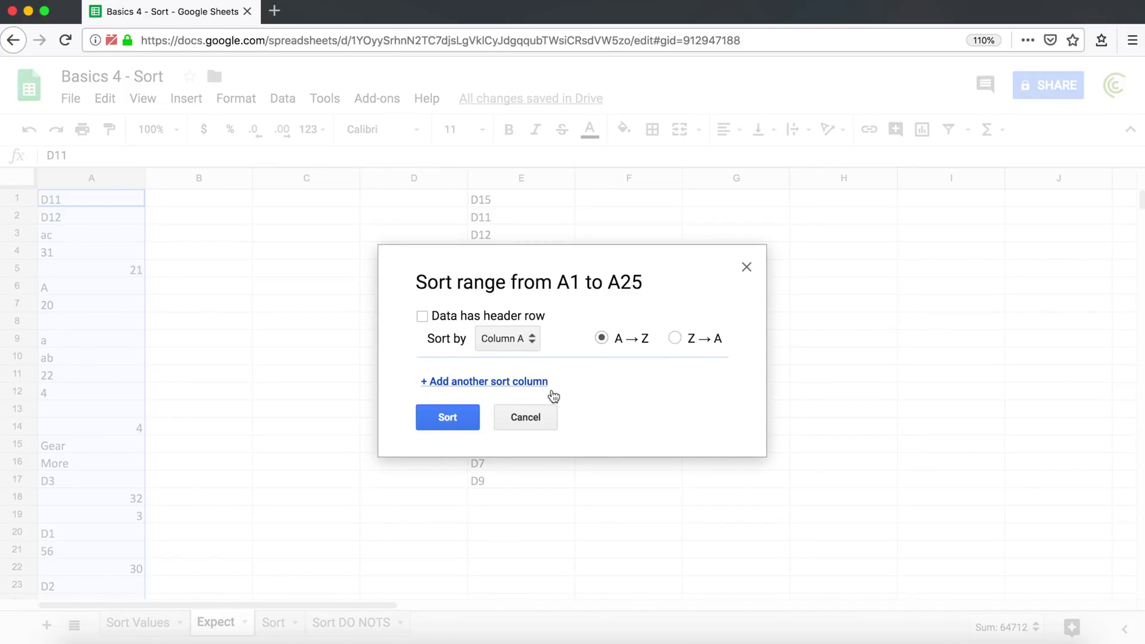
click(460, 417)
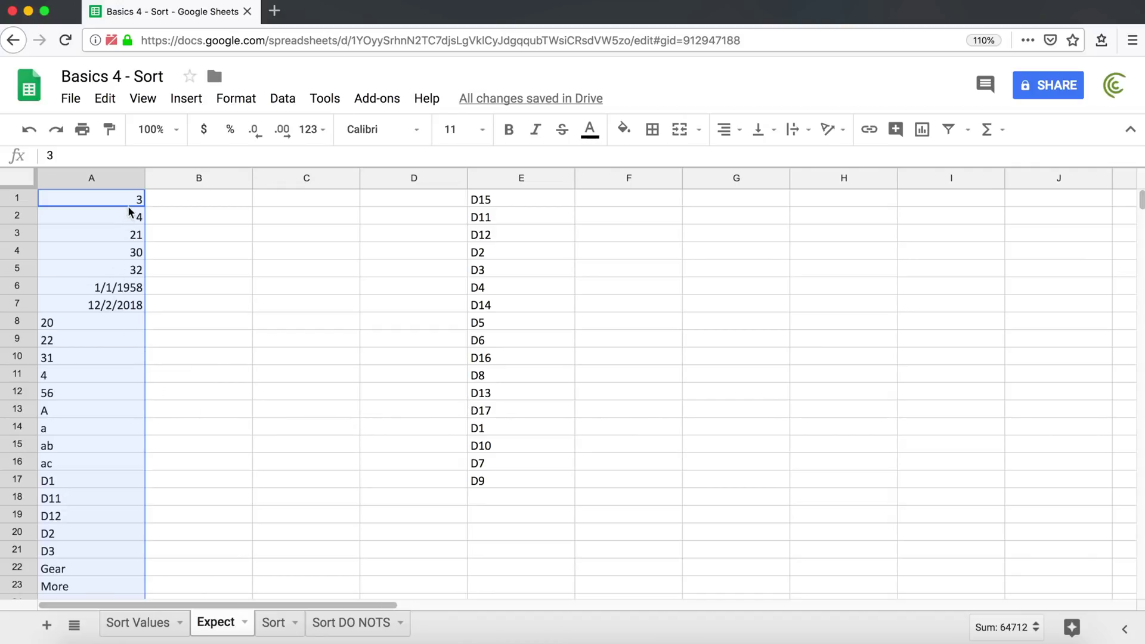
drag(119, 198, 117, 274)
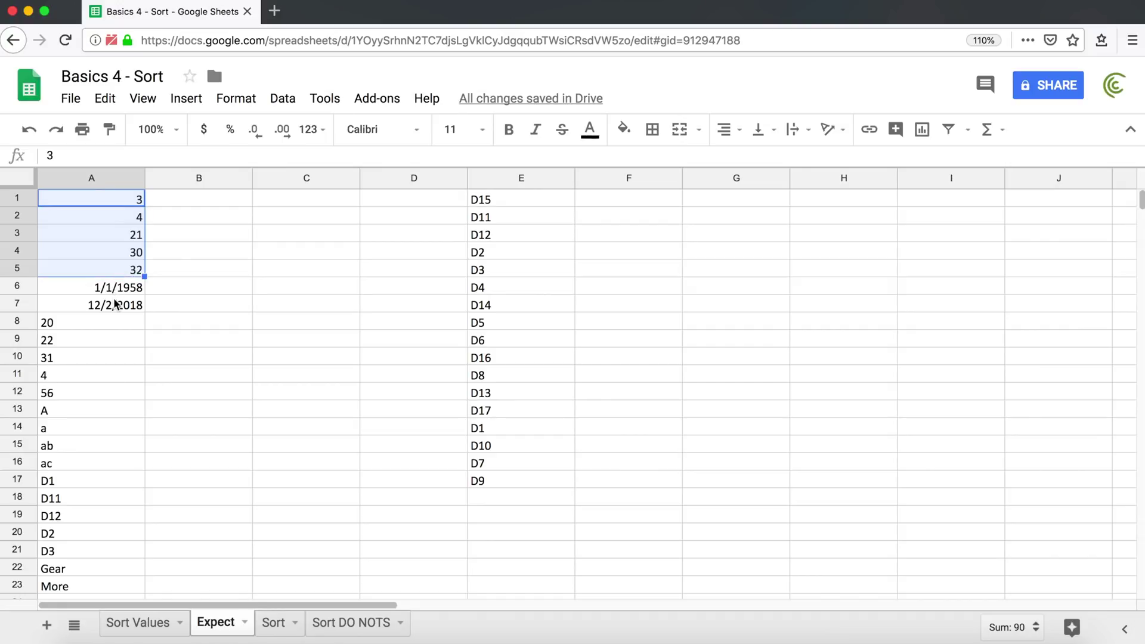
drag(114, 292, 113, 307)
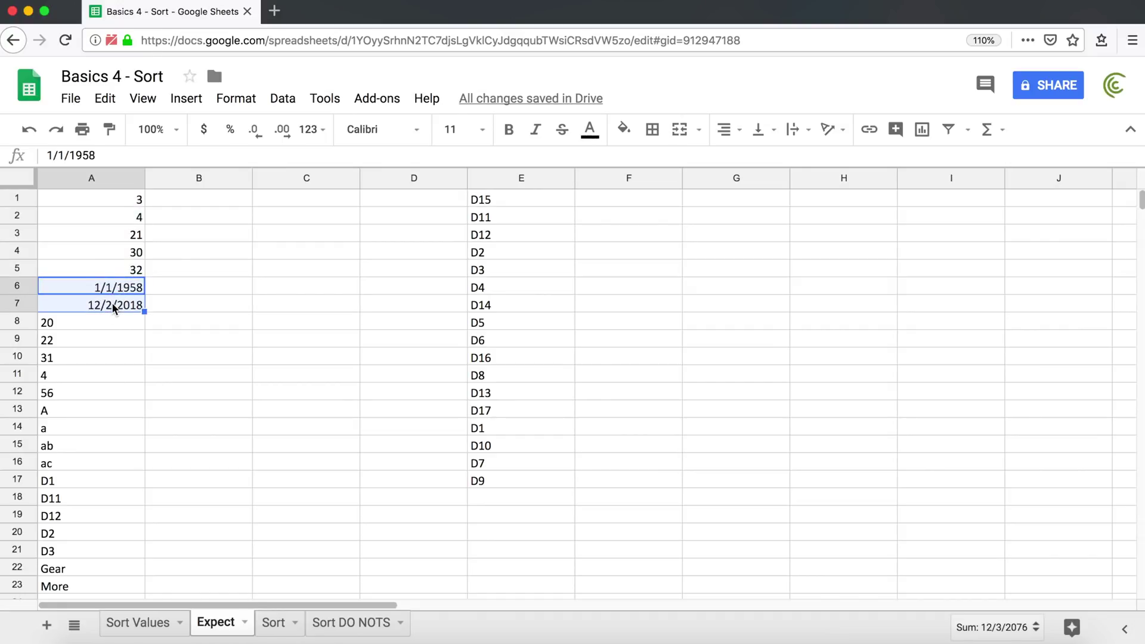
scroll(91, 341, down, 2)
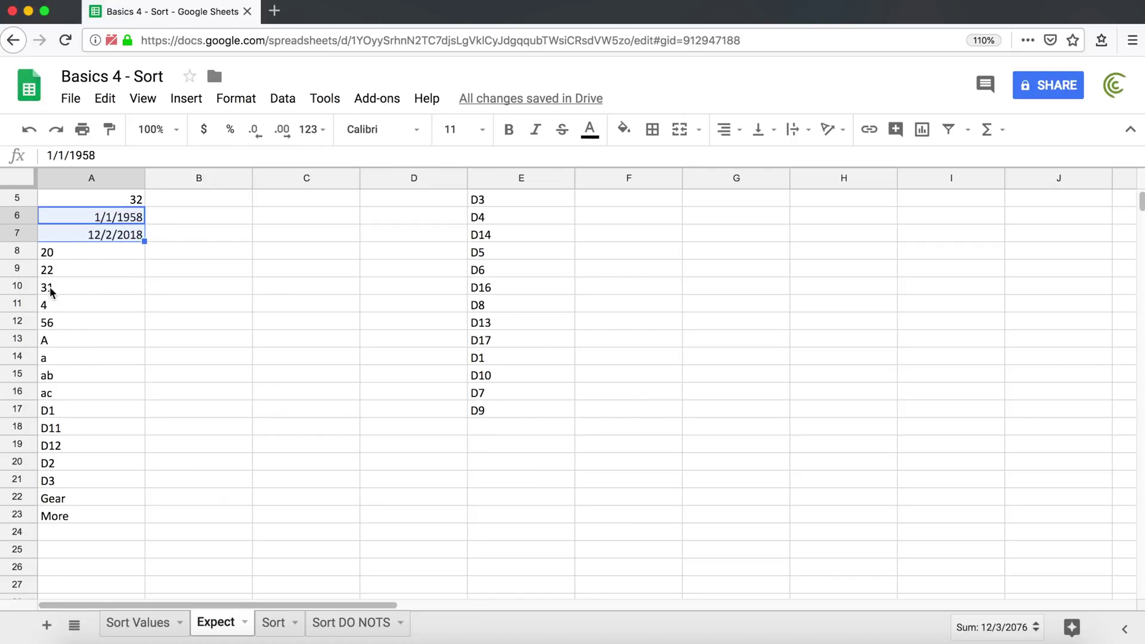
click(68, 254)
drag(68, 254, 76, 380)
scroll(69, 296, up, 2)
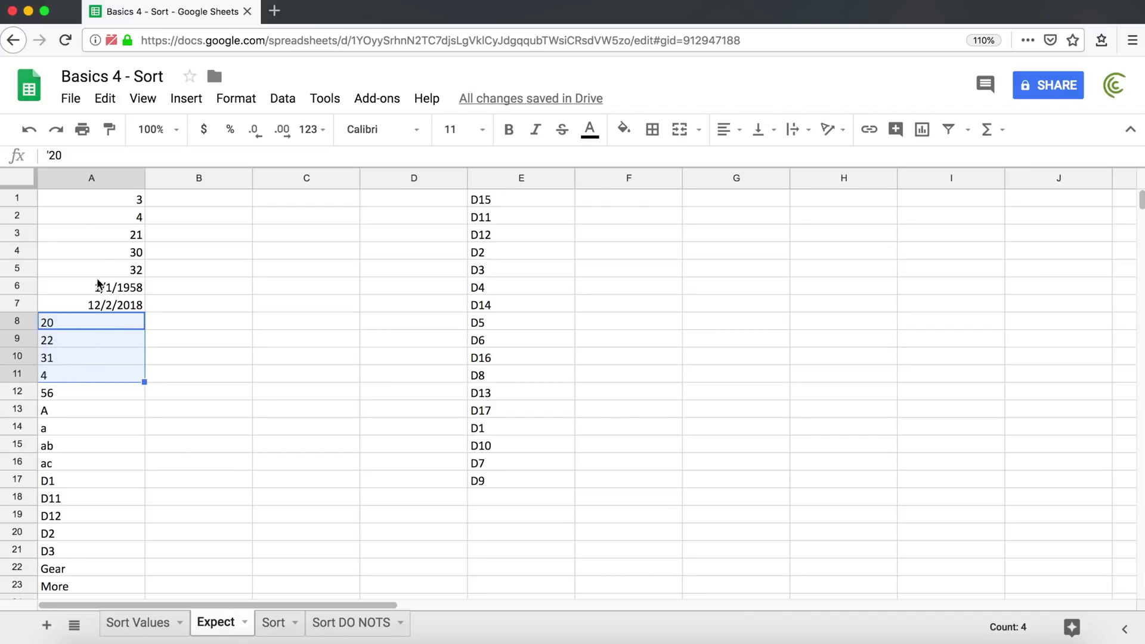
click(124, 198)
click(129, 216)
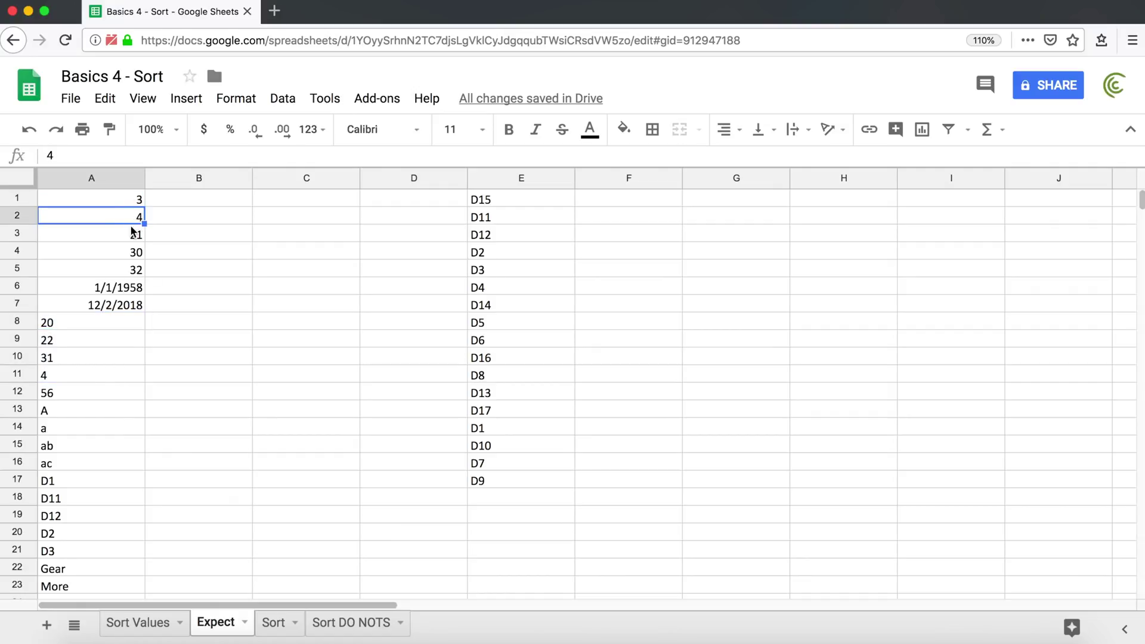
click(130, 234)
click(131, 253)
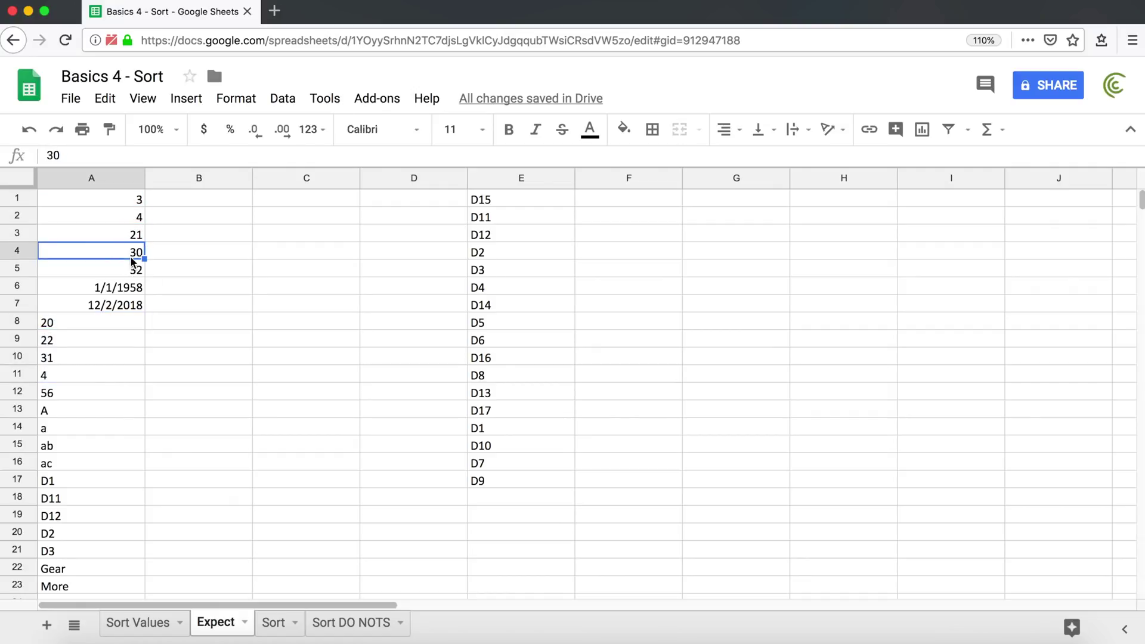
click(73, 325)
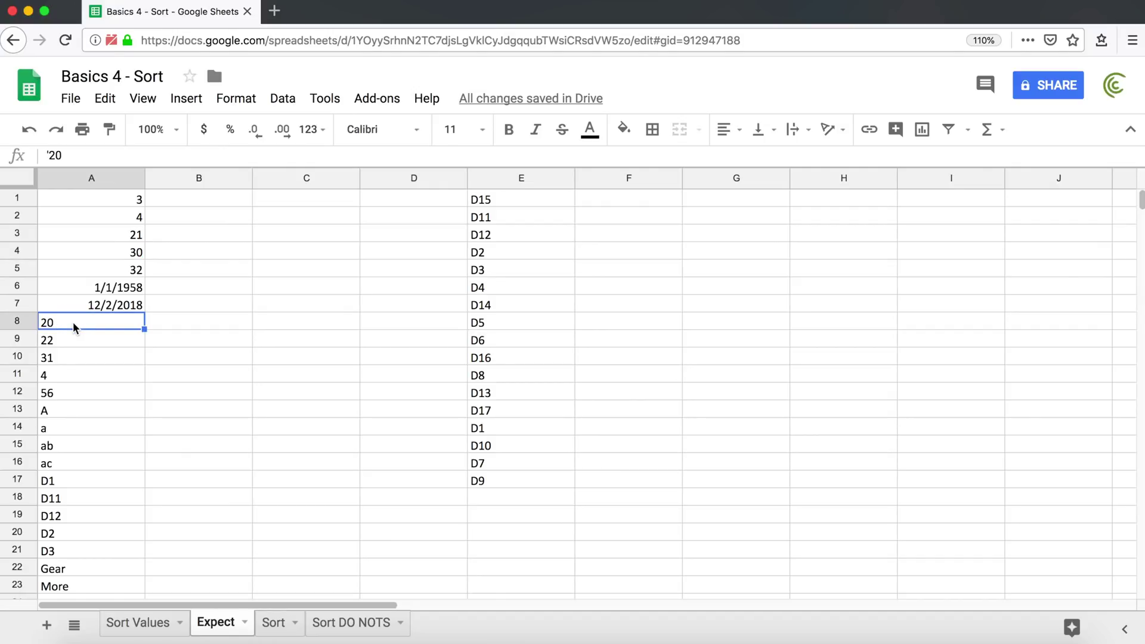
click(48, 376)
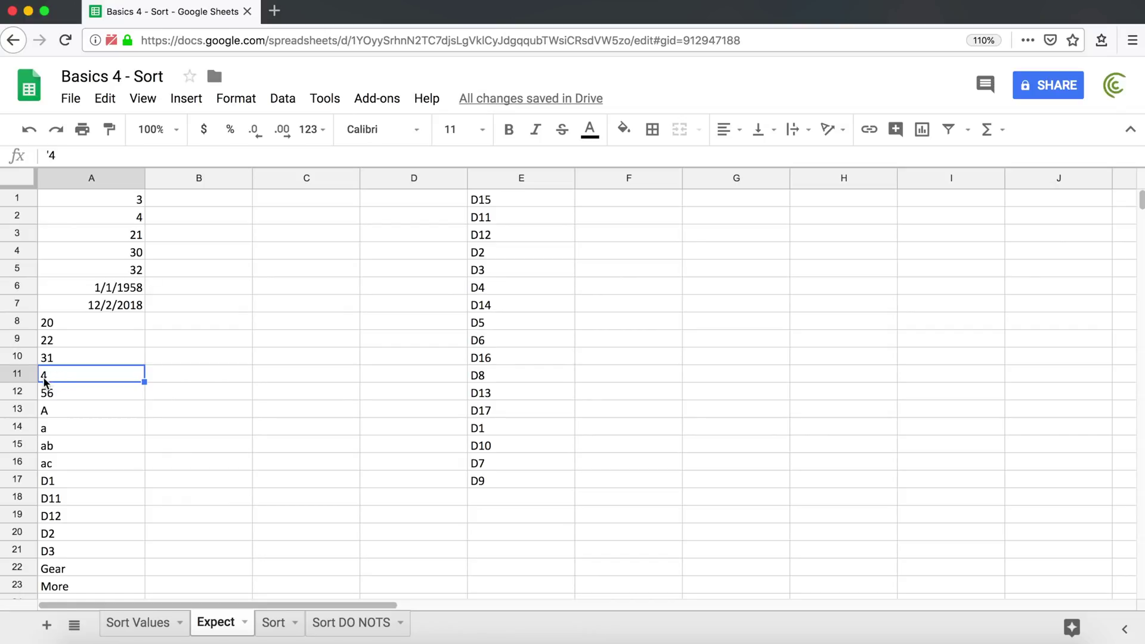
click(44, 327)
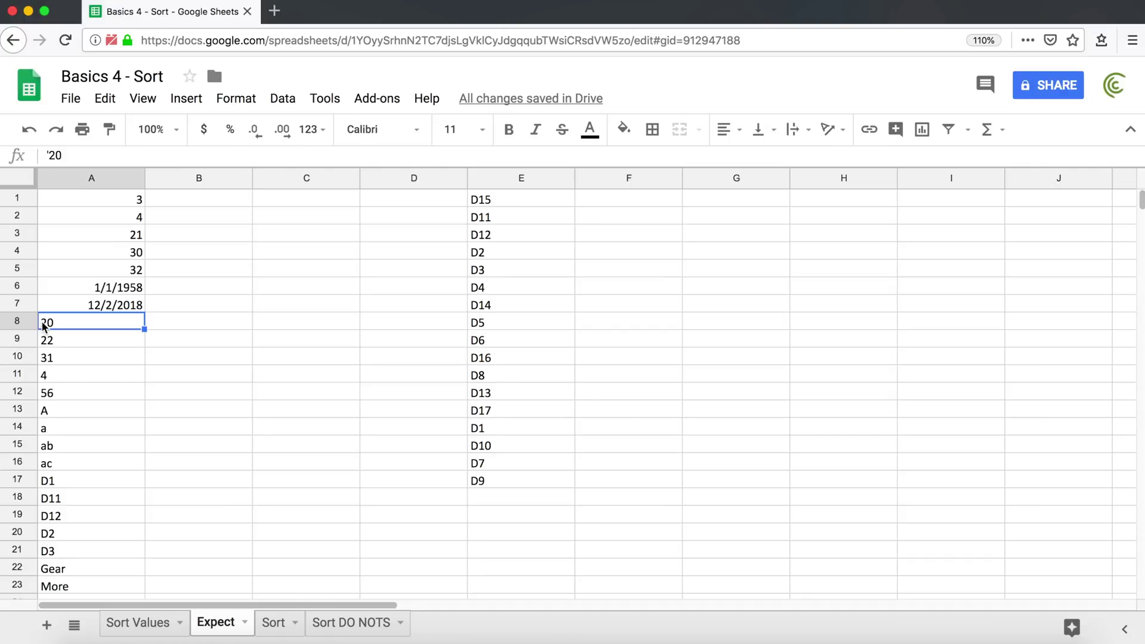
click(44, 342)
click(43, 359)
click(42, 371)
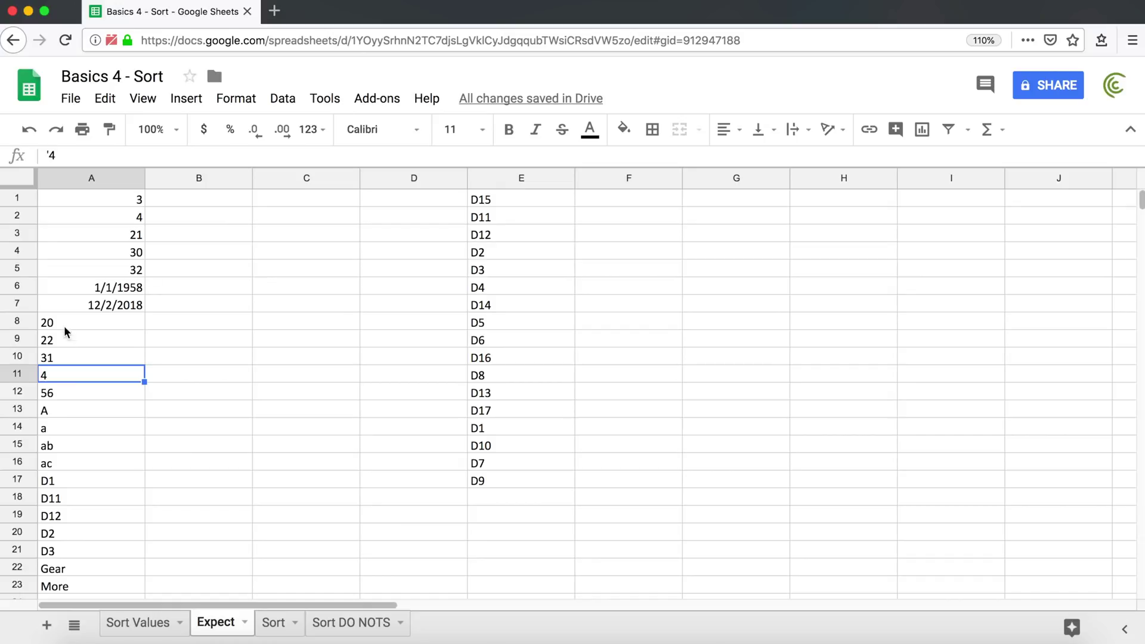
drag(64, 327, 74, 395)
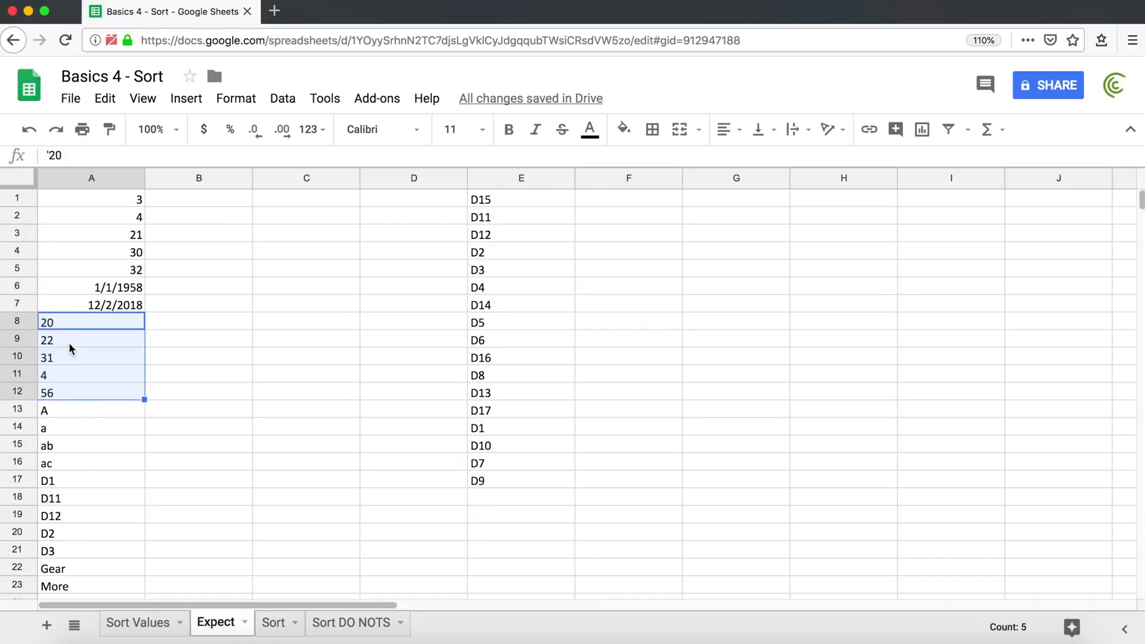
scroll(81, 382, down, 2)
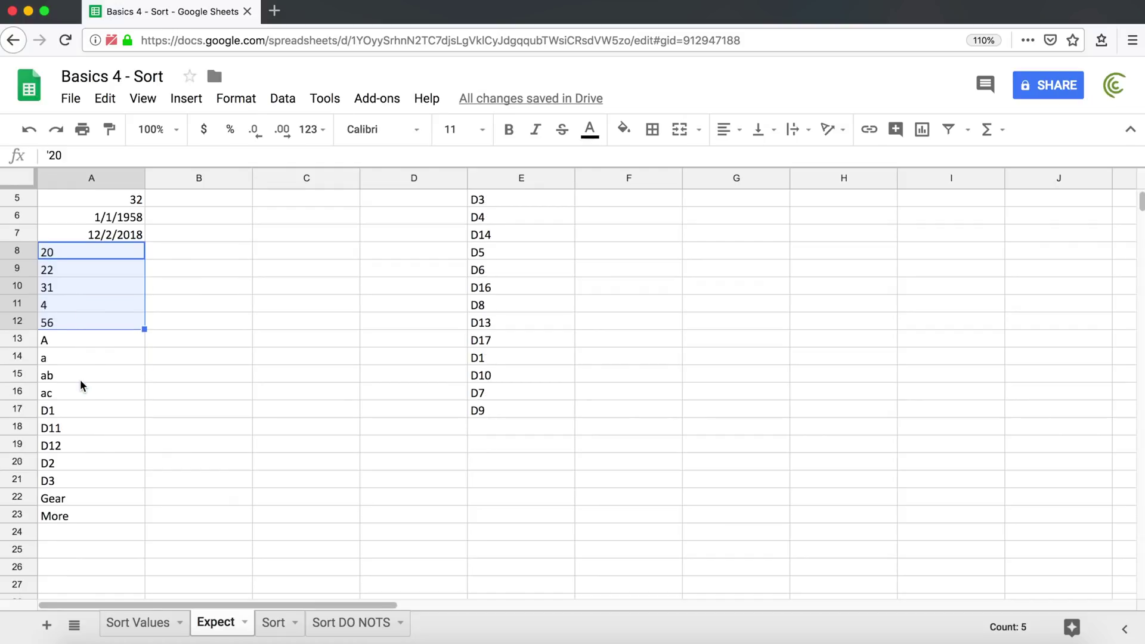
drag(66, 345, 67, 393)
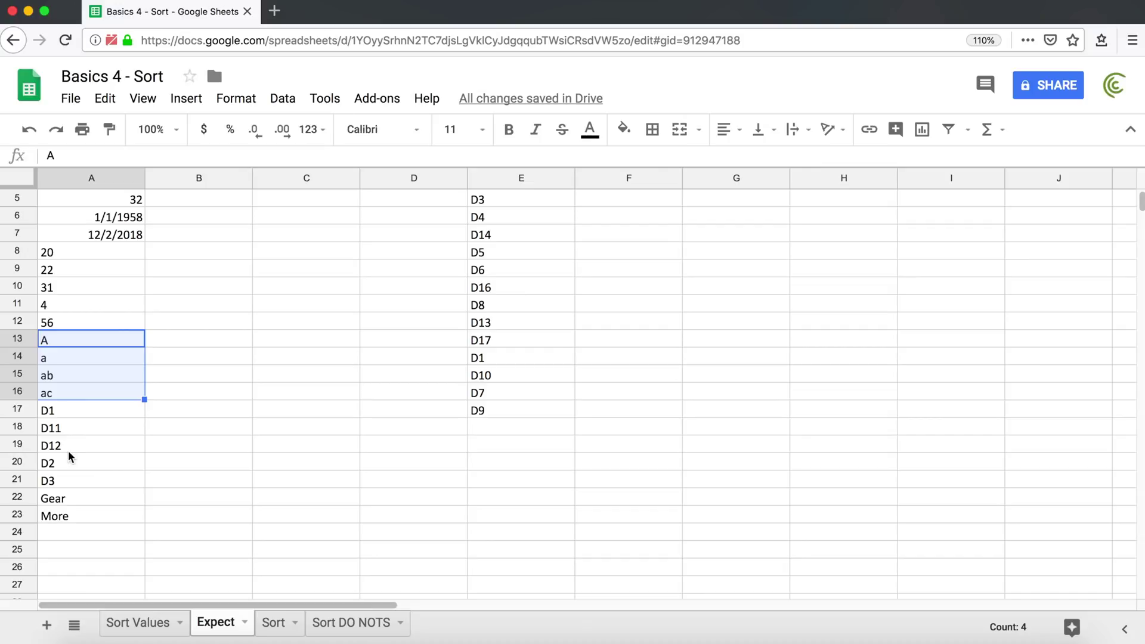
drag(62, 345, 82, 484)
scroll(81, 484, down, 2)
click(82, 306)
scroll(91, 346, up, 2)
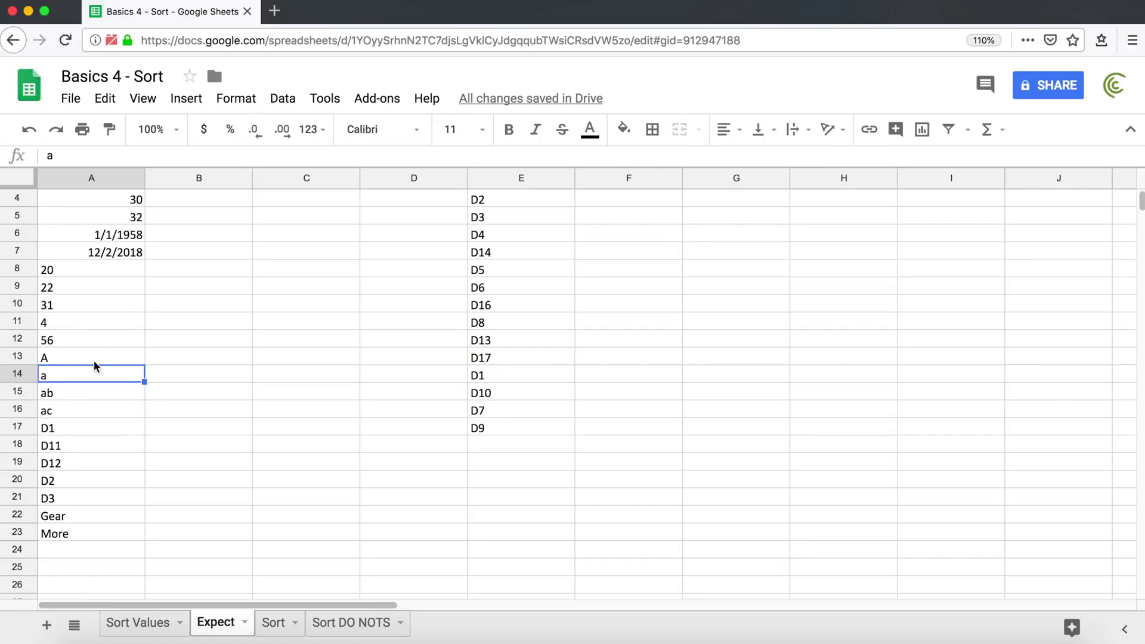
scroll(86, 394, down, 4)
drag(74, 410, 79, 430)
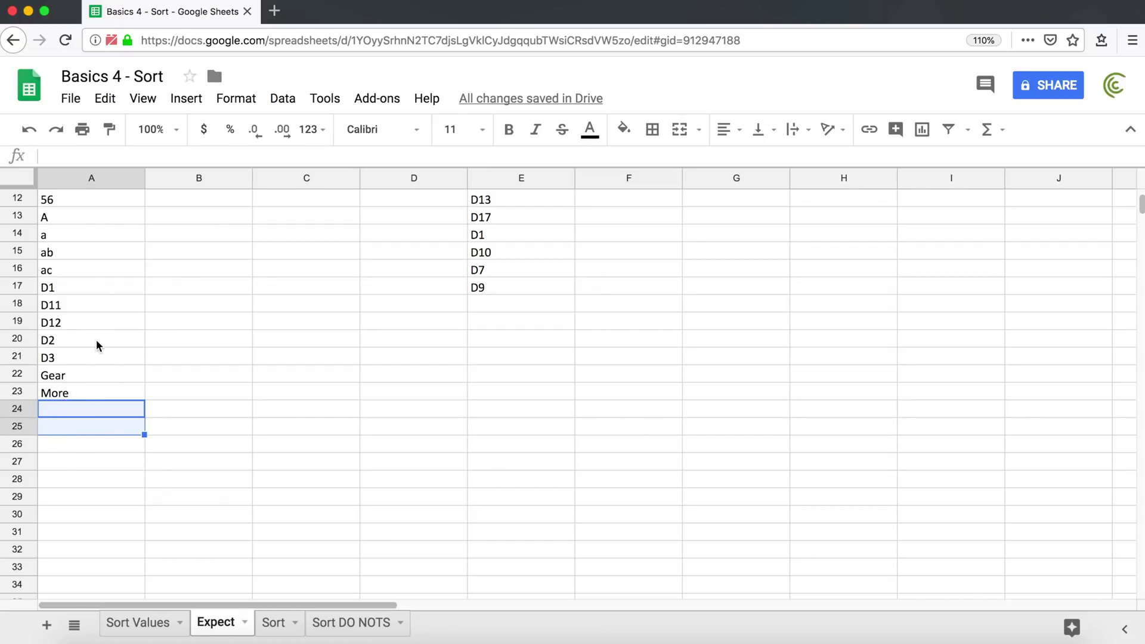
Step: Undo the sort, inspect the blank cells A13 and A8, and reselect A1:A25
key(super+z)
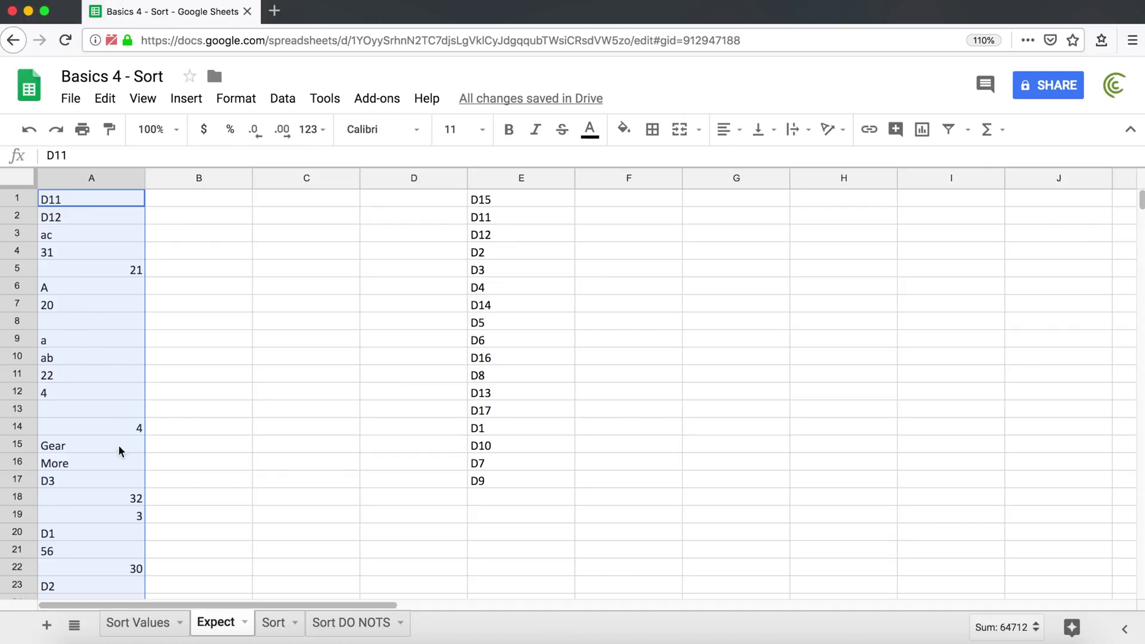
click(119, 415)
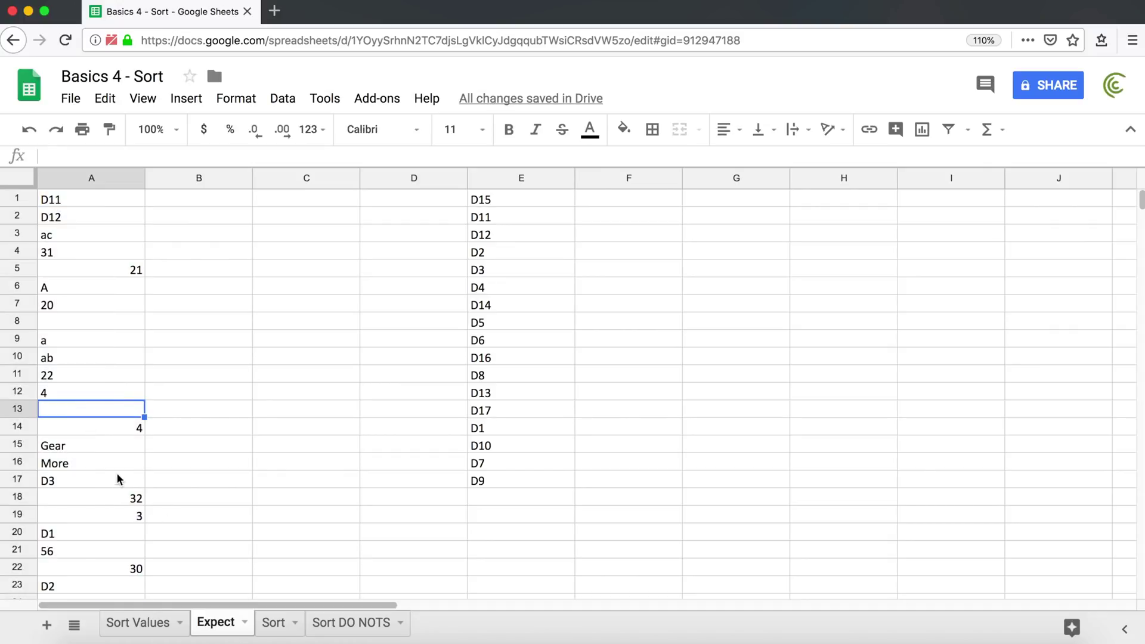
scroll(136, 553, down, 2)
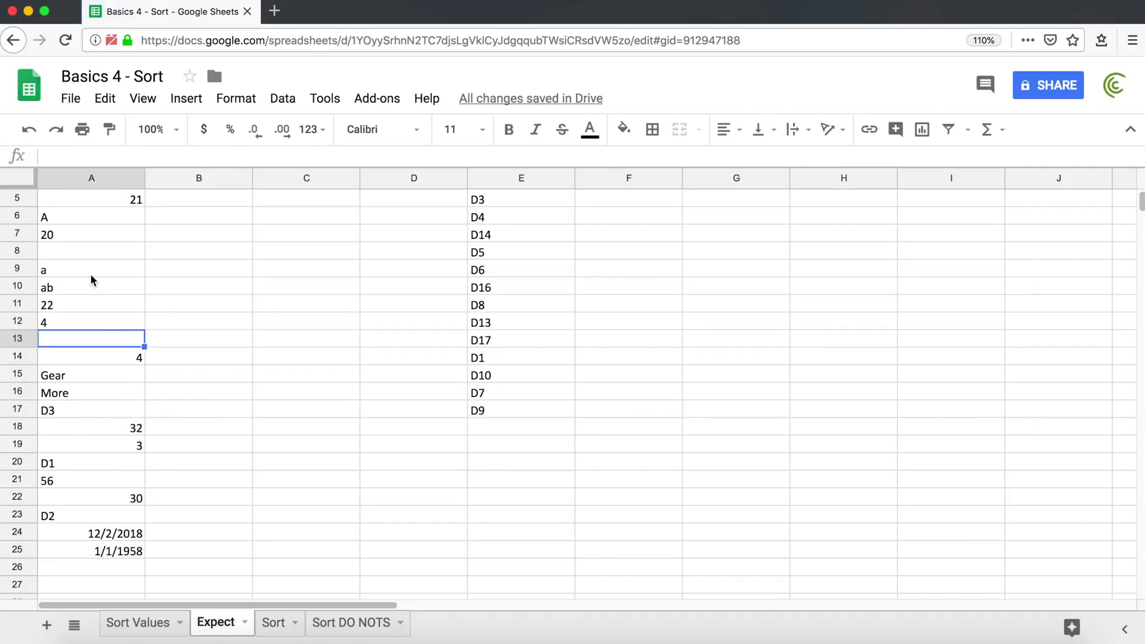
click(91, 252)
scroll(198, 298, up, 2)
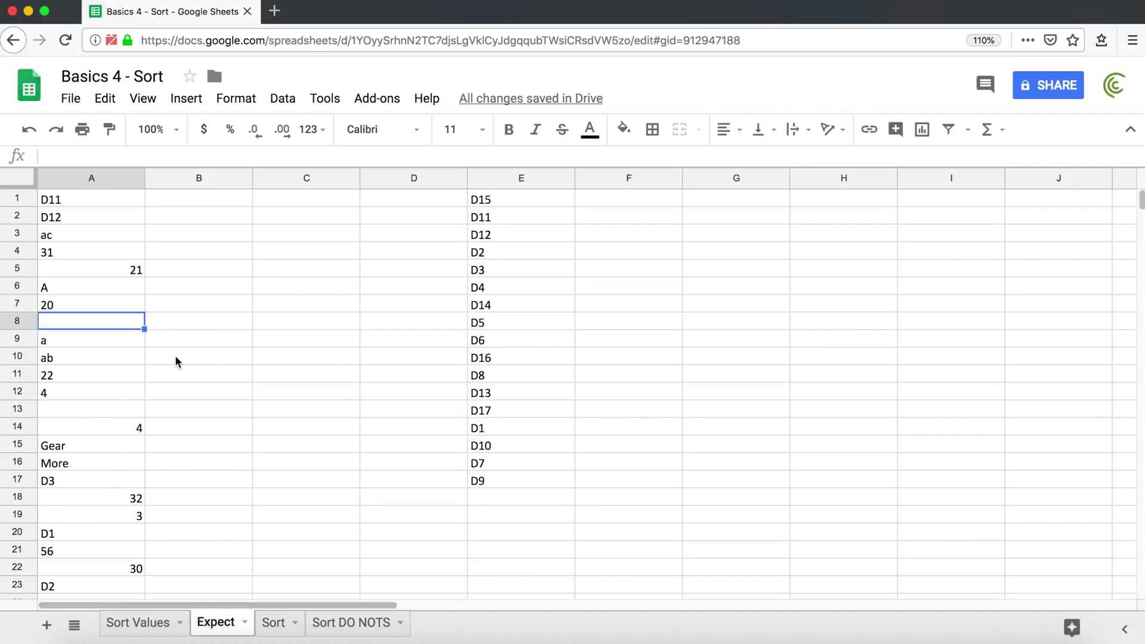
drag(95, 203, 82, 593)
scroll(93, 360, up, 2)
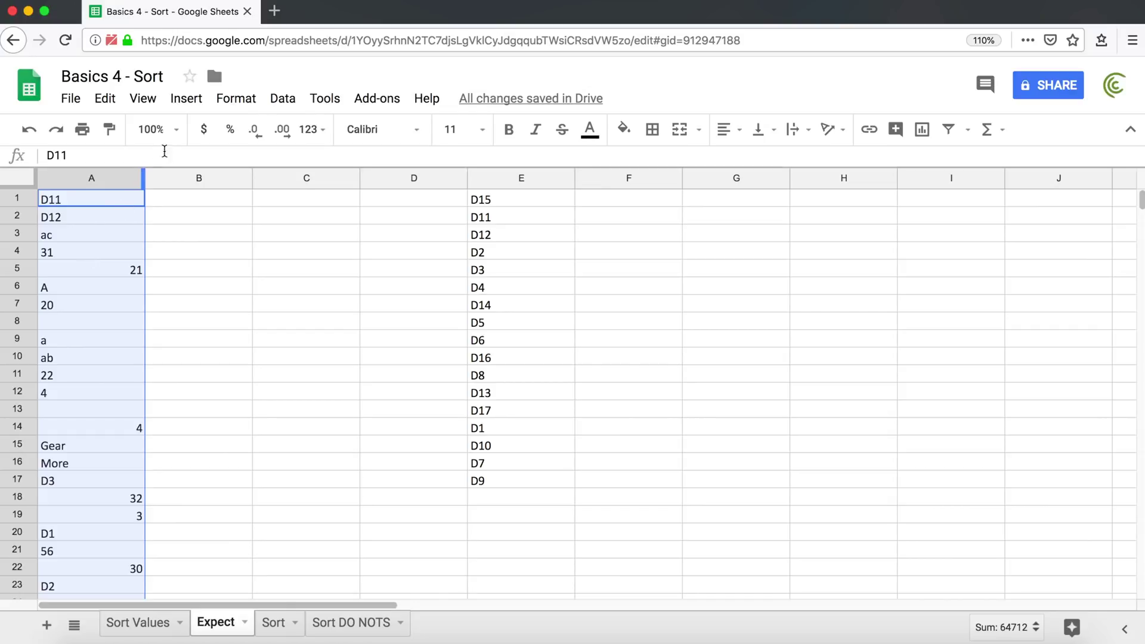
Step: Sort A1:A25 A→Z, review the result, and undo it
click(292, 102)
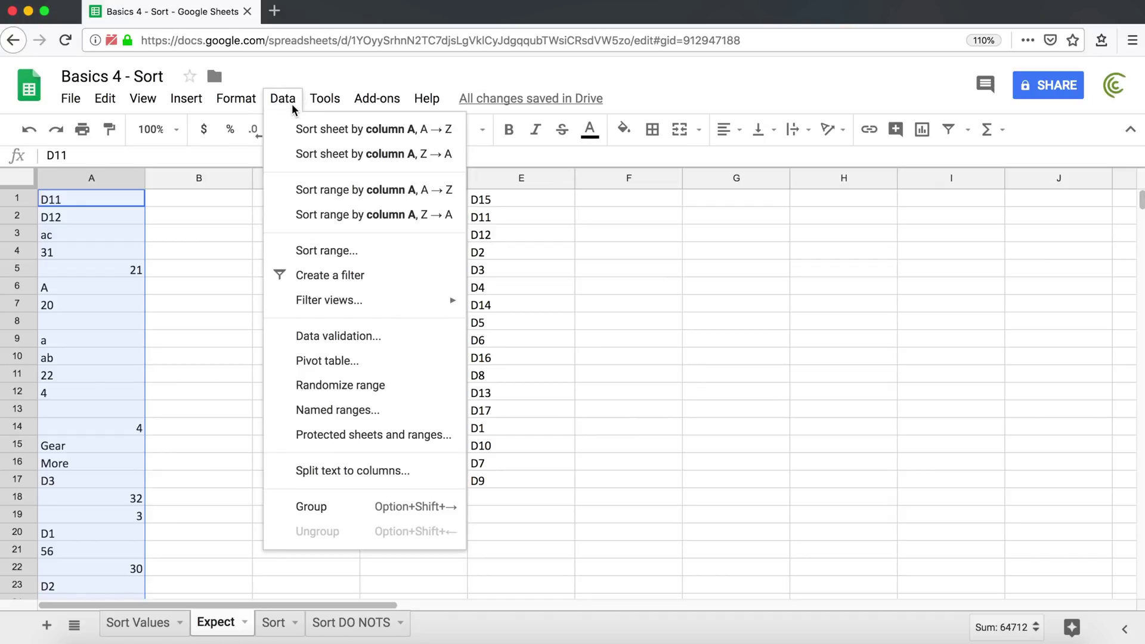
click(358, 256)
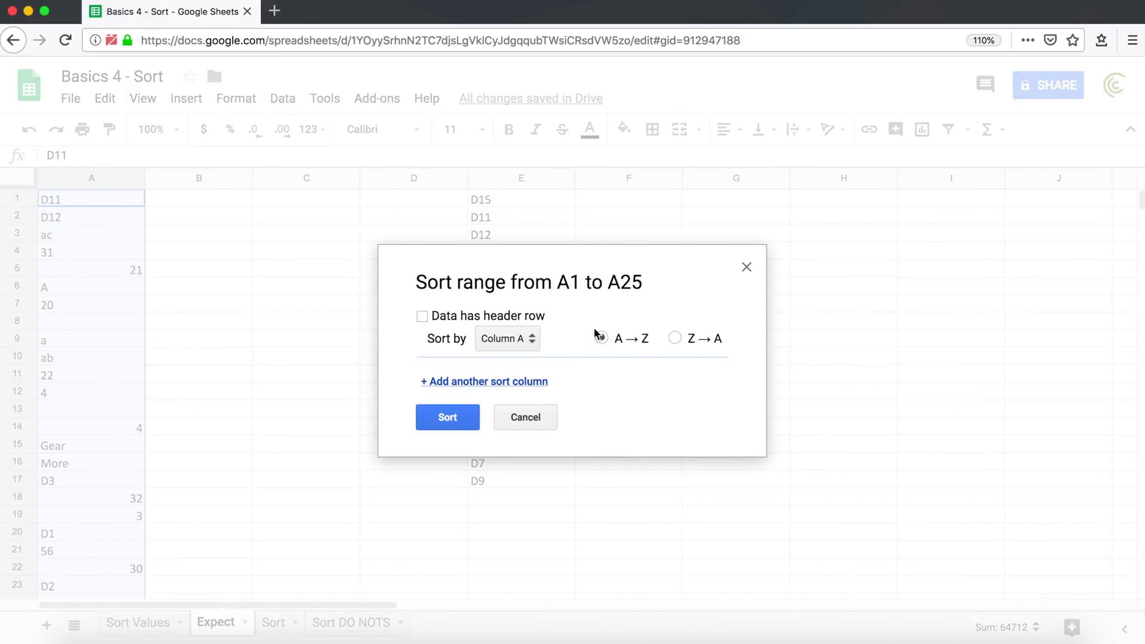
click(444, 418)
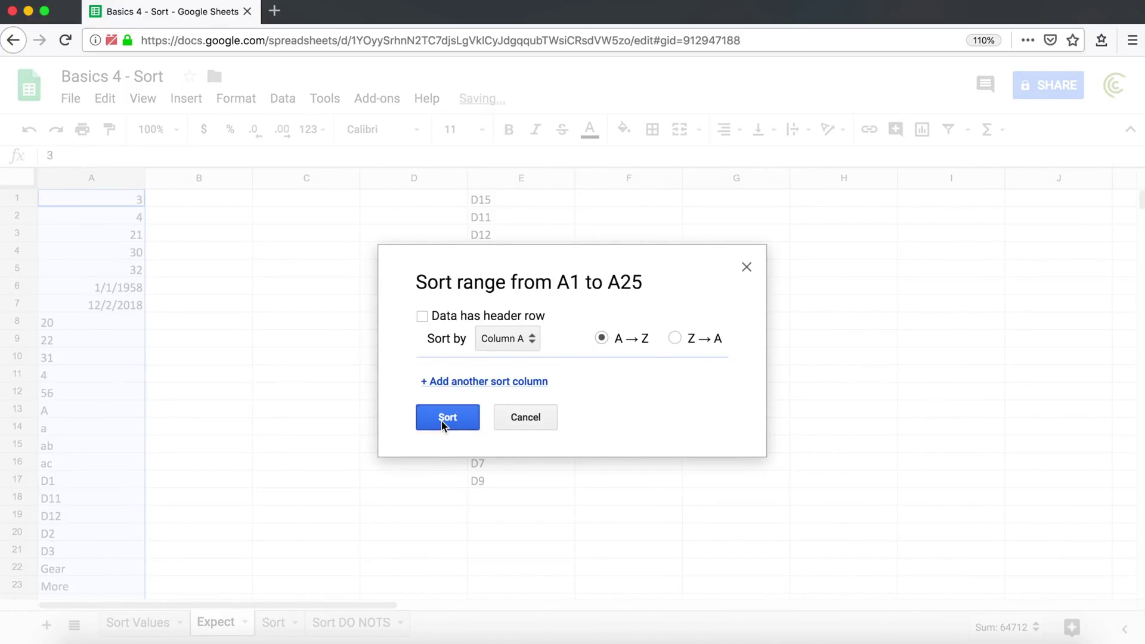
scroll(111, 288, down, 7)
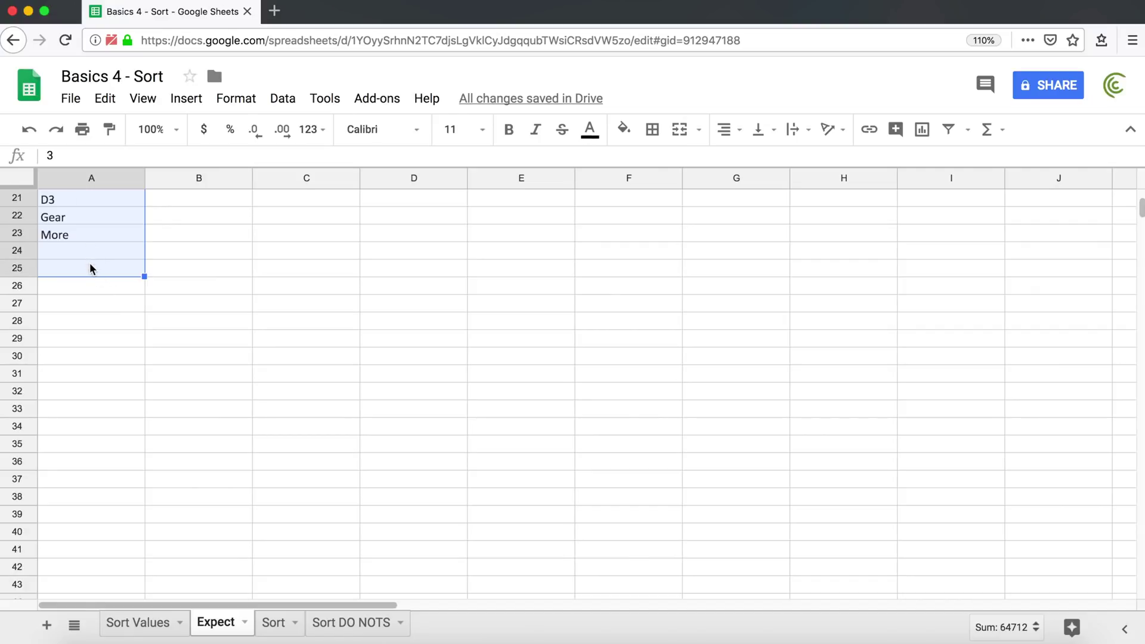
key(super+z)
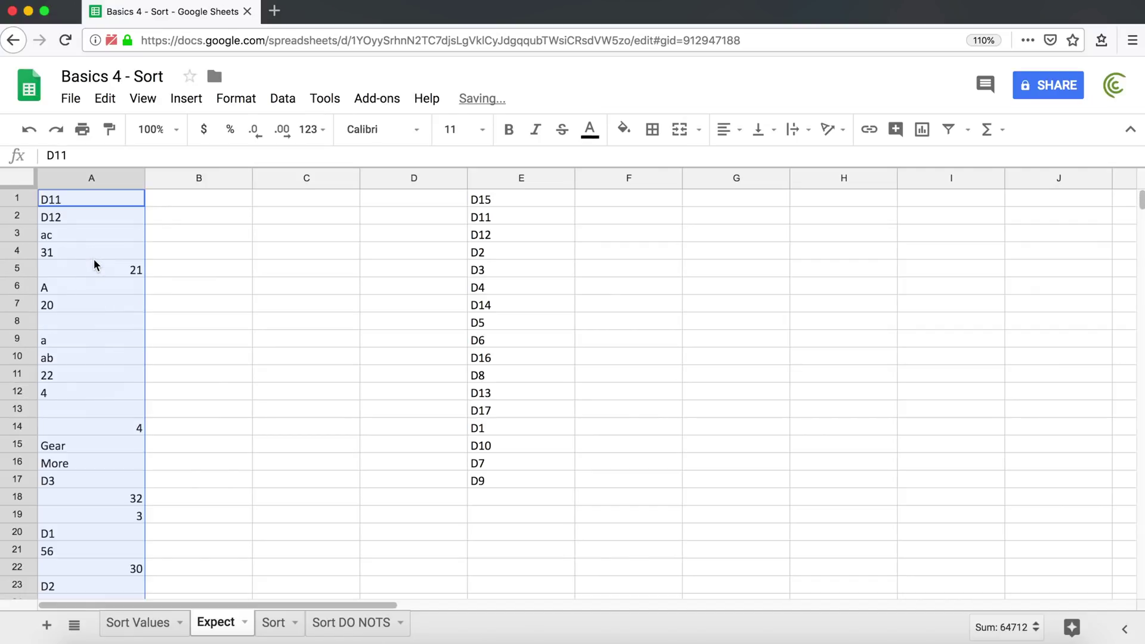
Step: Sort A1:A25 Z→A so More and Gear come first, review it, then undo
click(280, 100)
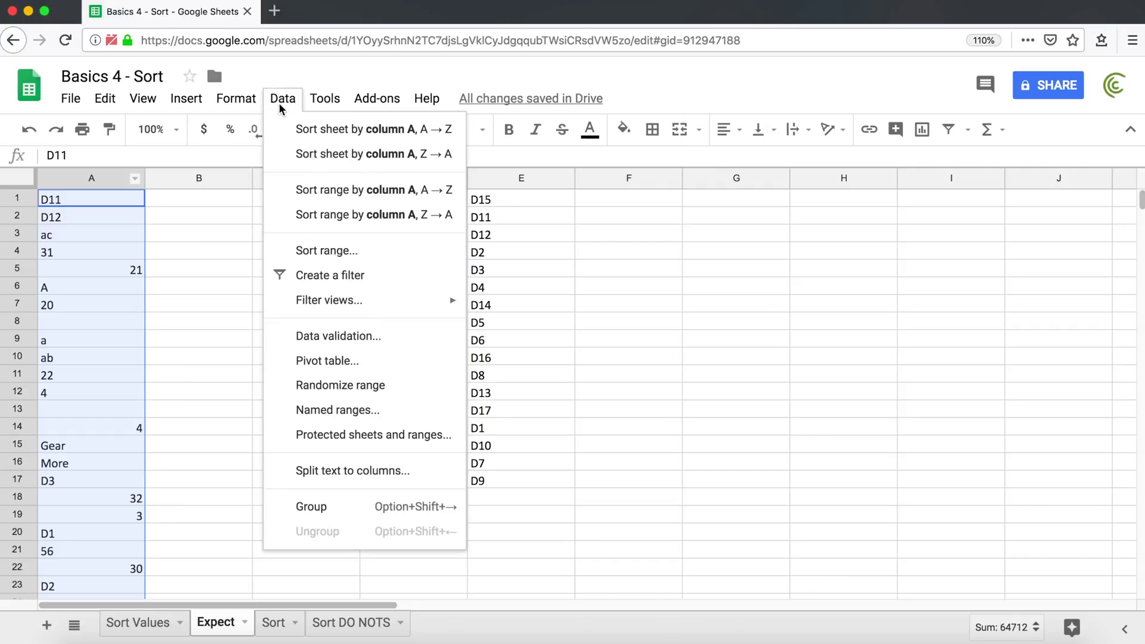
click(325, 251)
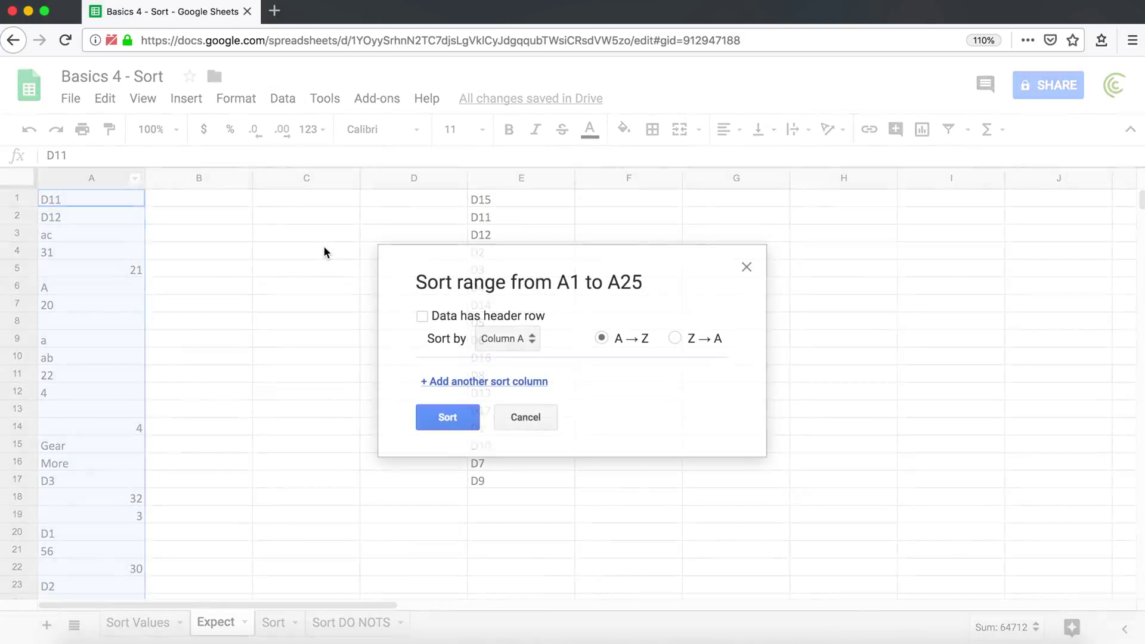
click(672, 338)
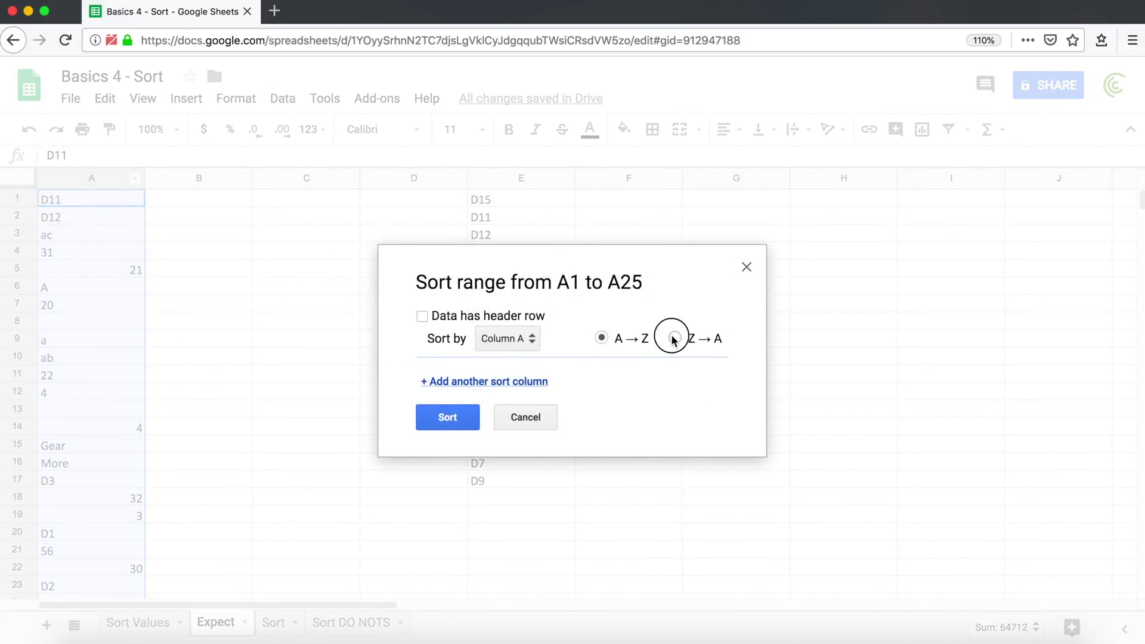
click(448, 418)
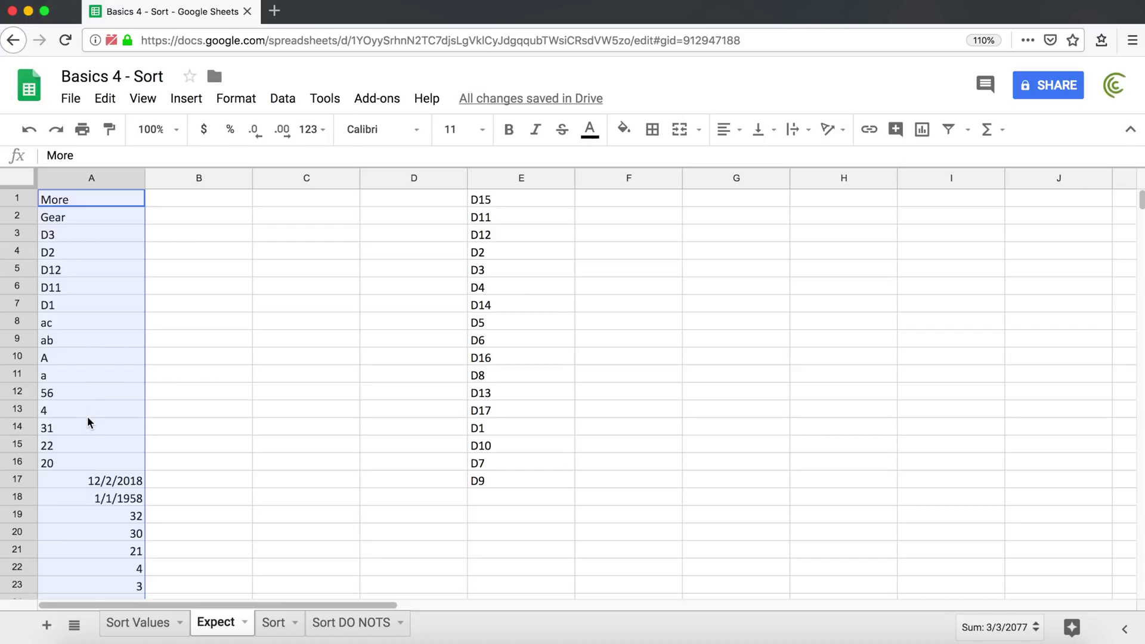
scroll(88, 419, down, 5)
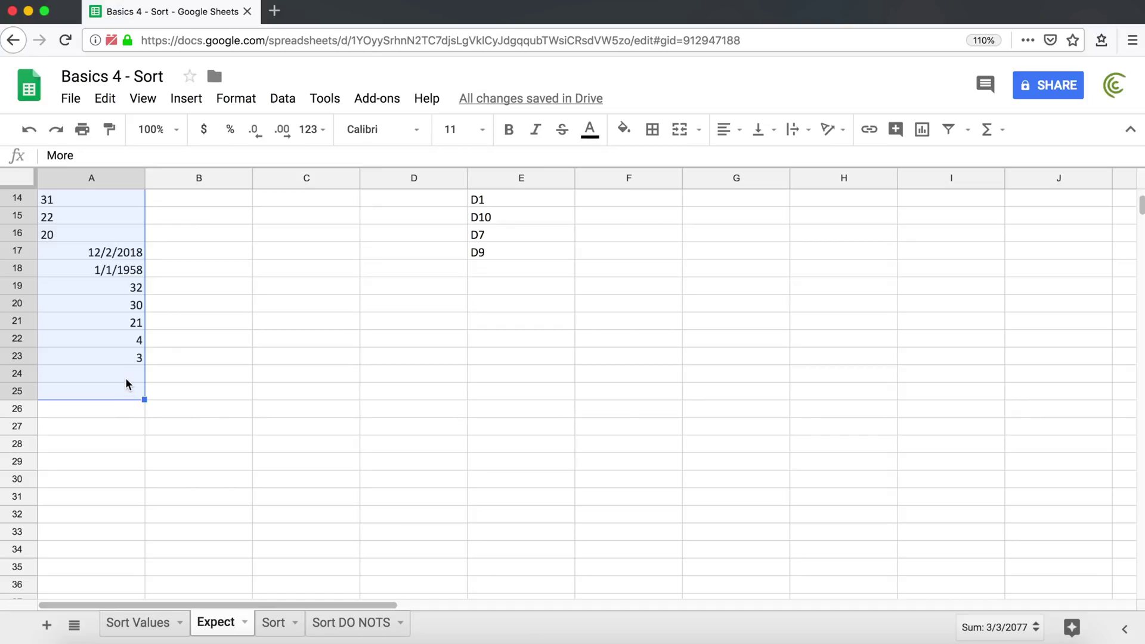
scroll(124, 370, up, 5)
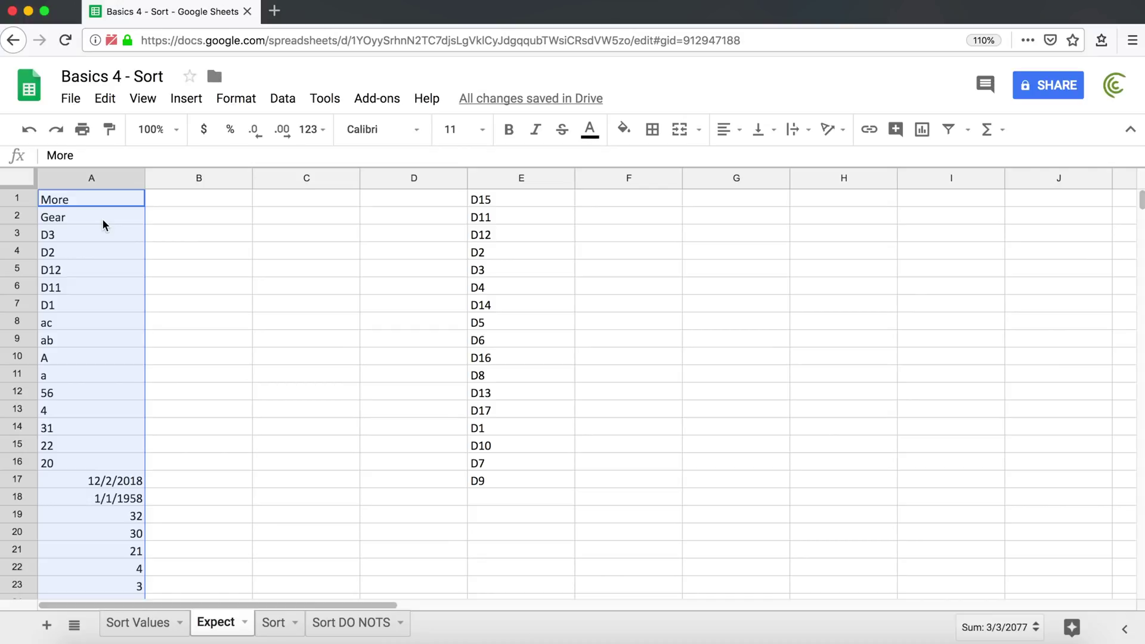
key(super+z)
Step: Check the dates in A24:A25 and select the full A1:A25 range
scroll(161, 370, down, 3)
scroll(128, 411, down, 1)
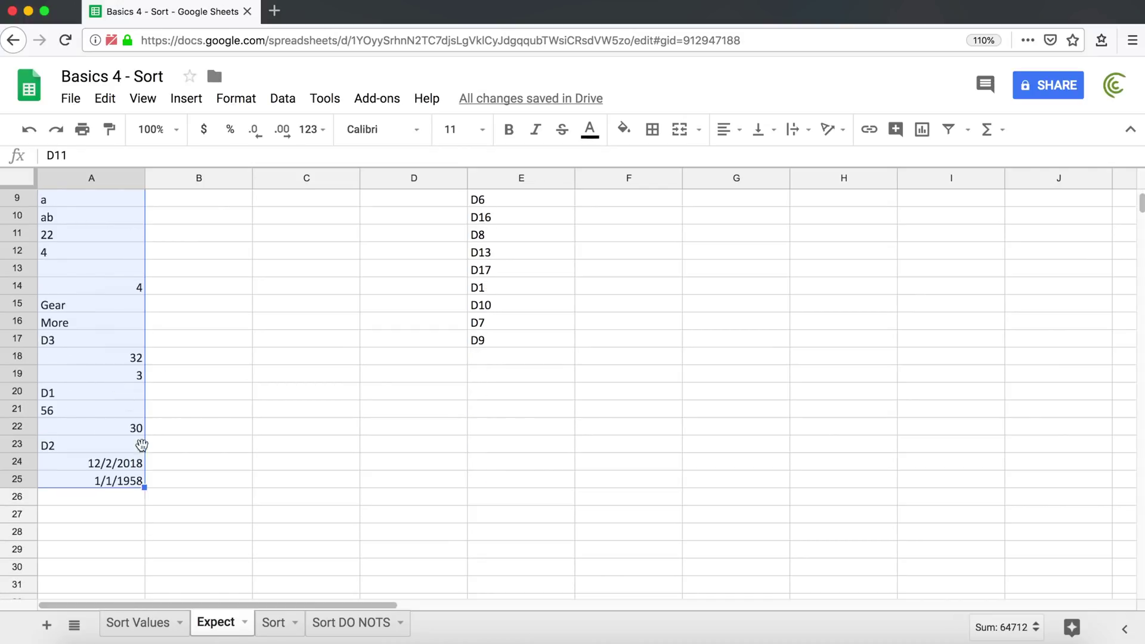
drag(116, 461, 116, 479)
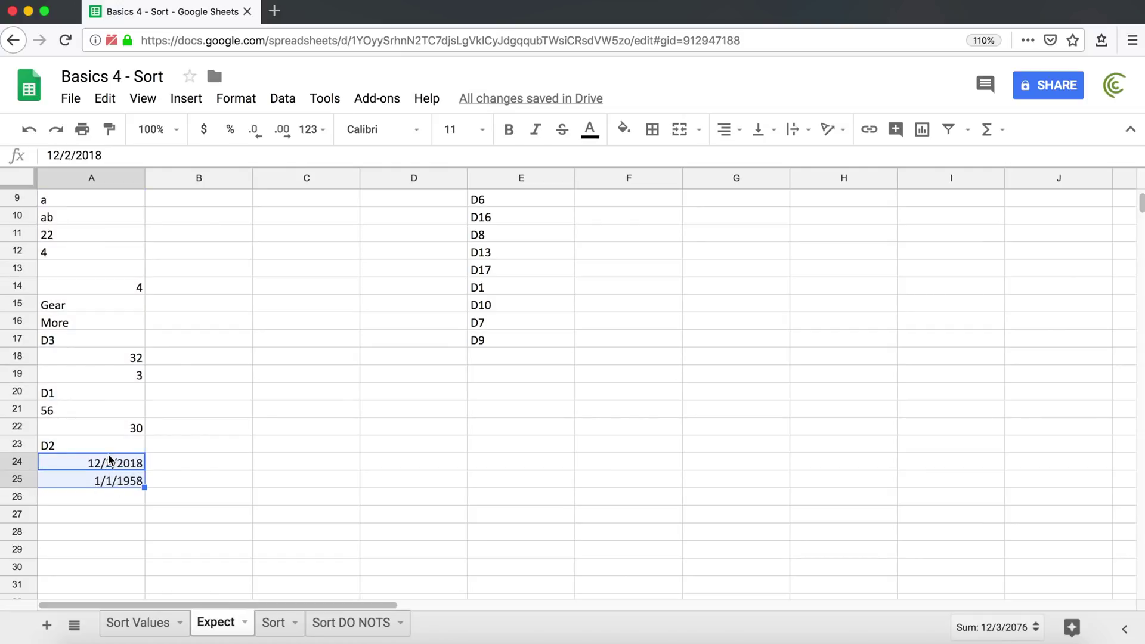
scroll(110, 426, up, 4)
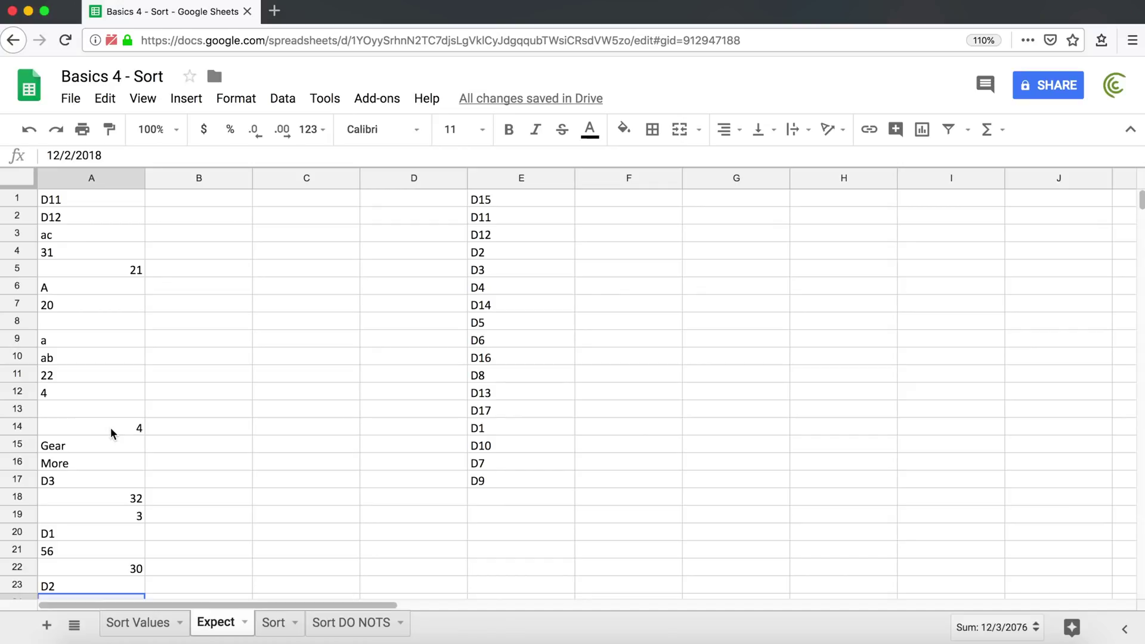
click(105, 199)
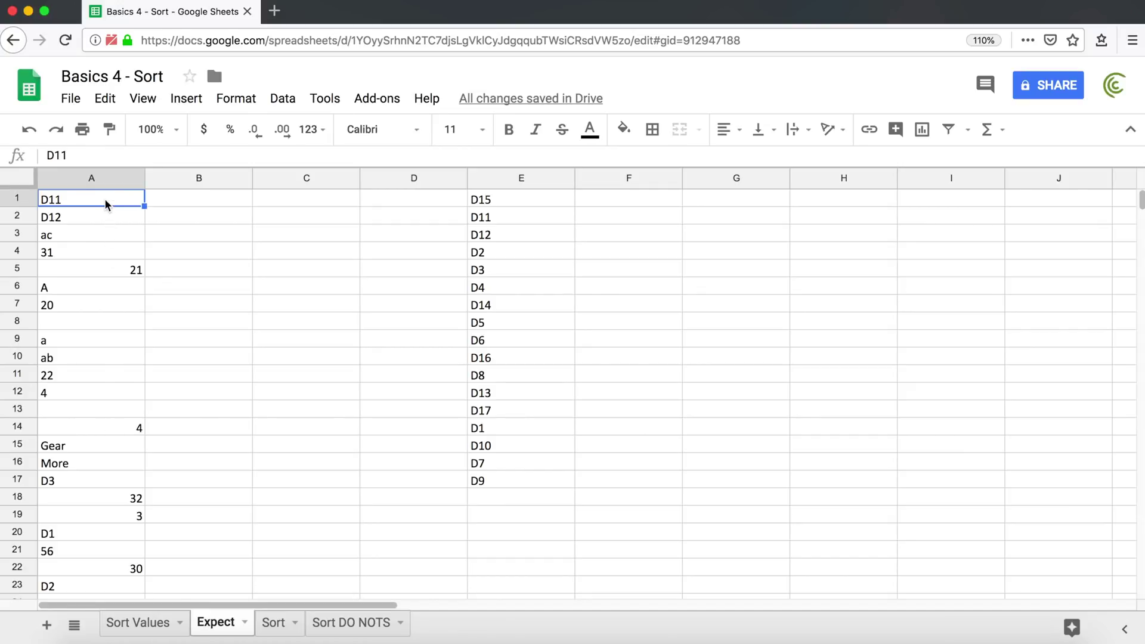
scroll(106, 274, down, 8)
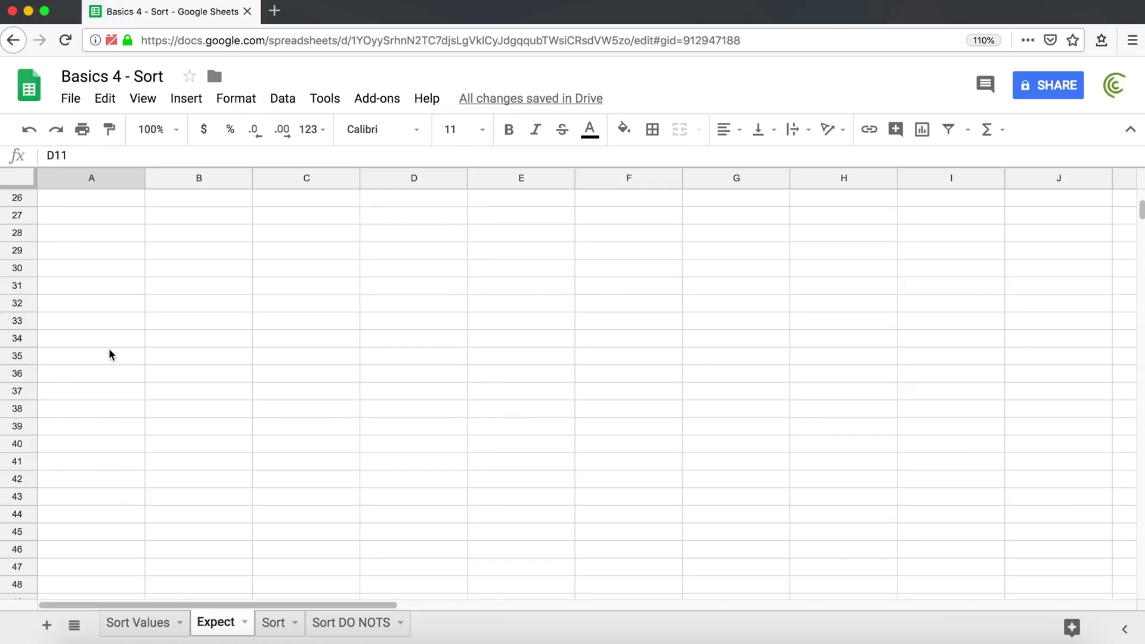
scroll(109, 354, up, 5)
shift+click(105, 460)
scroll(112, 325, up, 3)
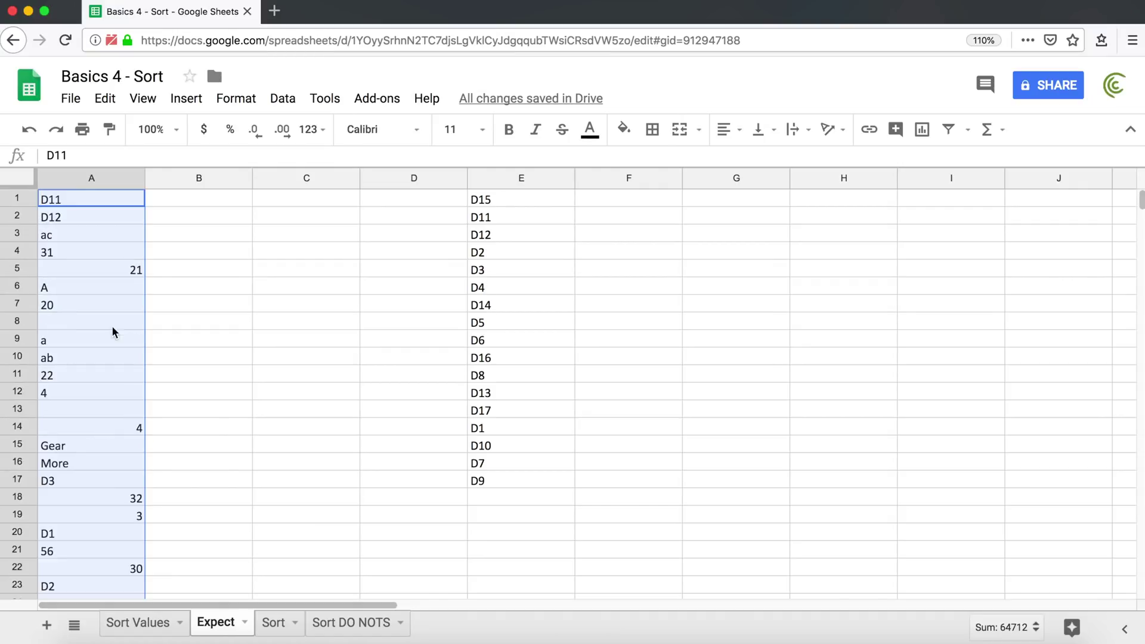
Step: Sort A1:A25 A→Z and select the numbers now at the top of column A
click(277, 100)
click(339, 250)
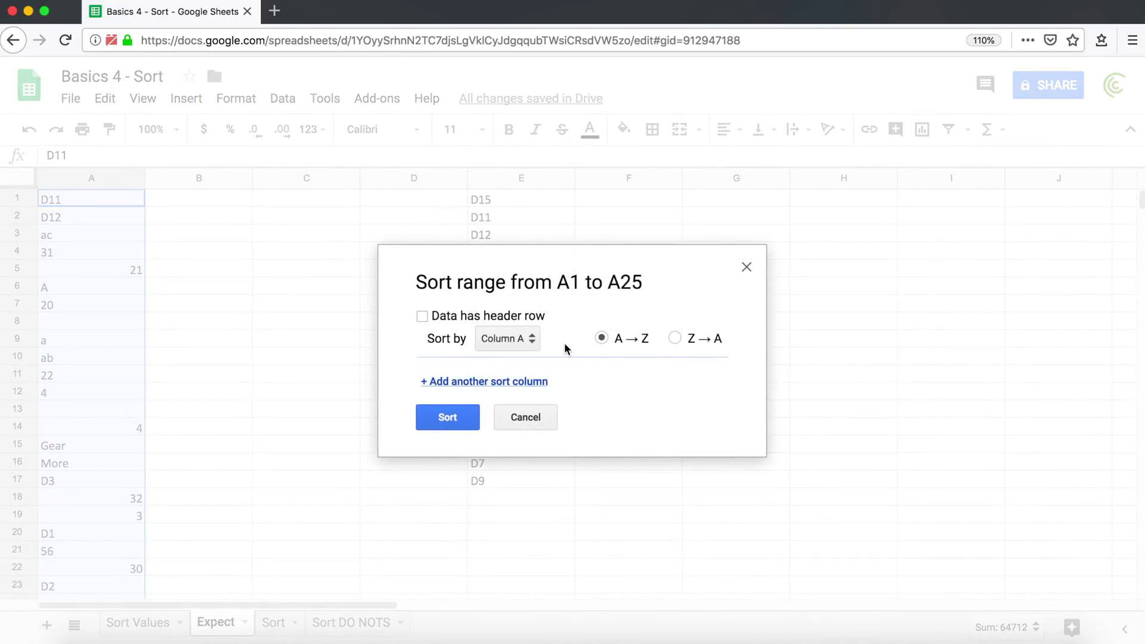
click(447, 417)
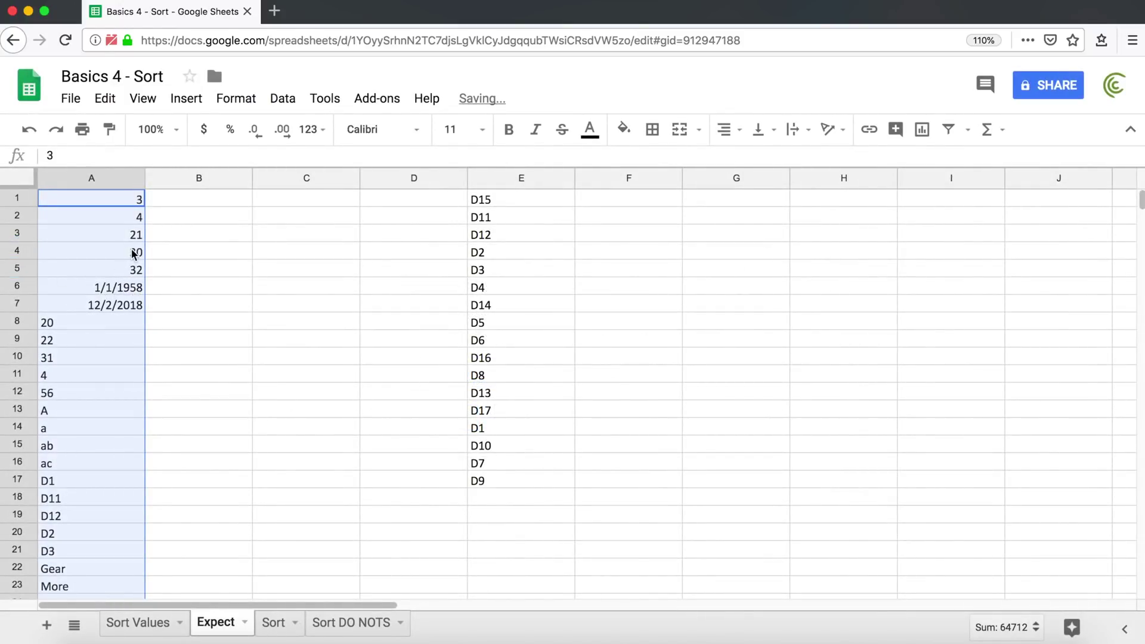
drag(120, 199, 119, 309)
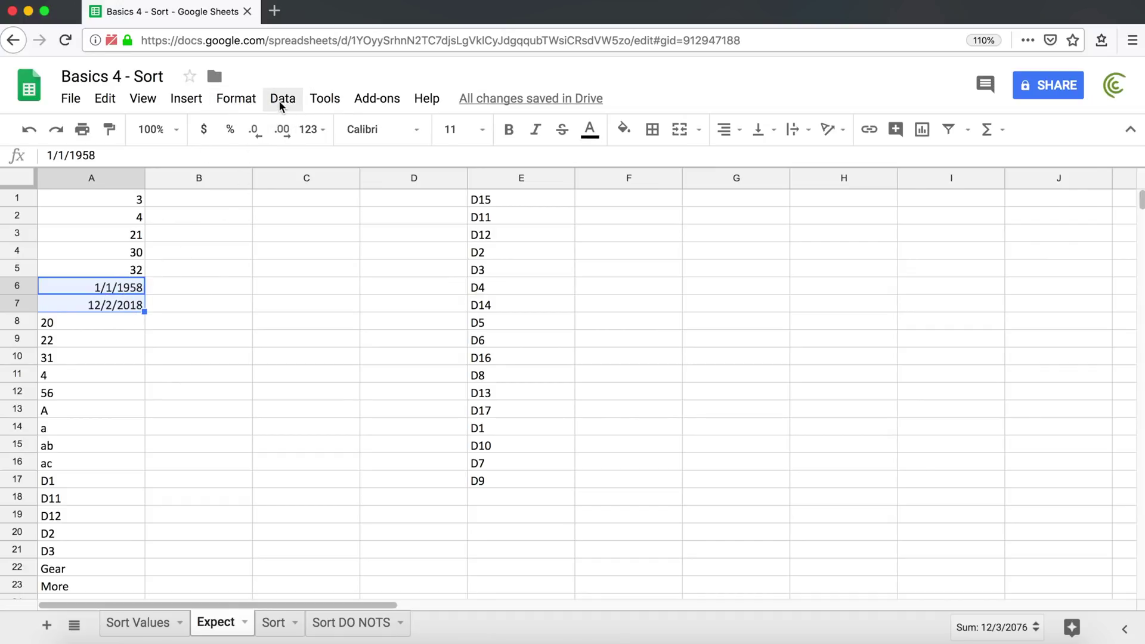
Step: Apply Format > Number > Number to A6:A7, revealing 21,186.00 and 43,436.00
click(238, 98)
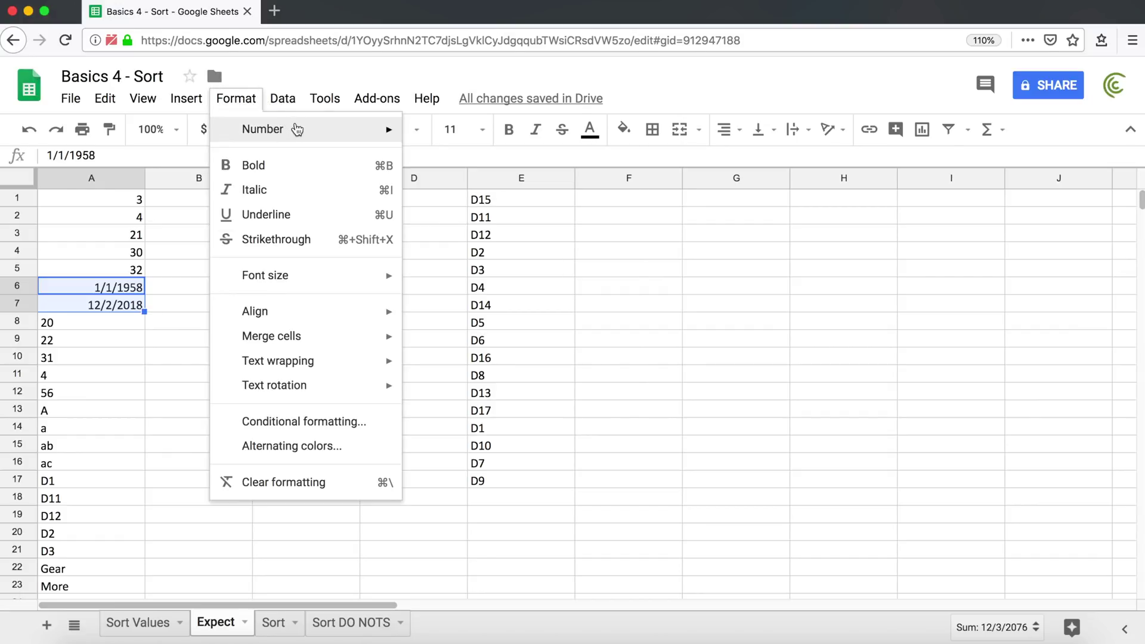
mouse_move(251, 128)
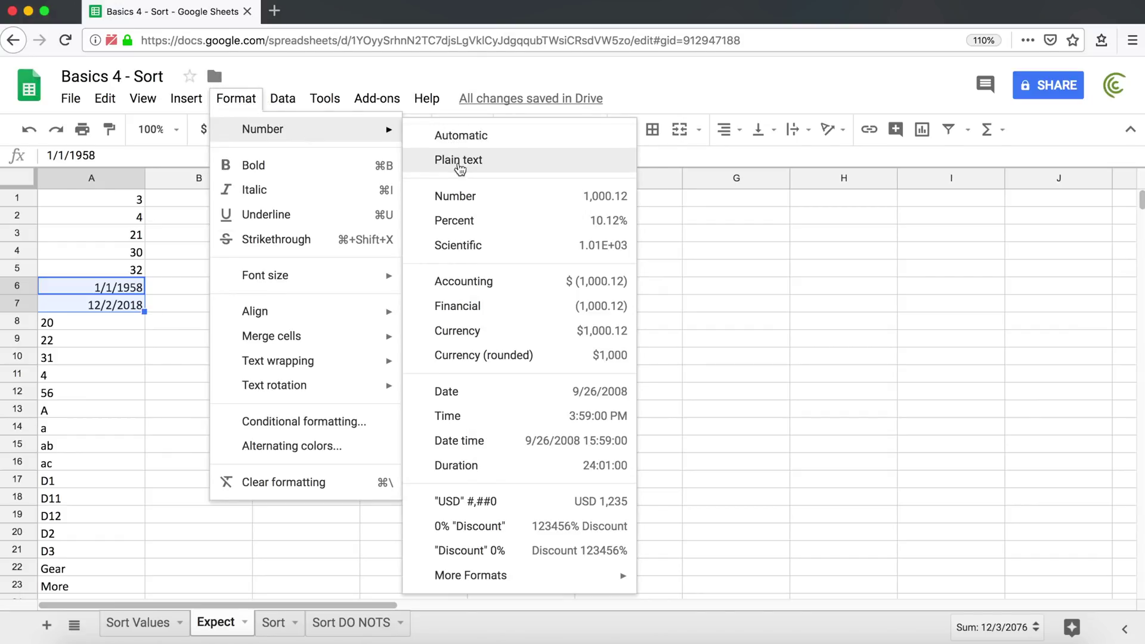
click(456, 195)
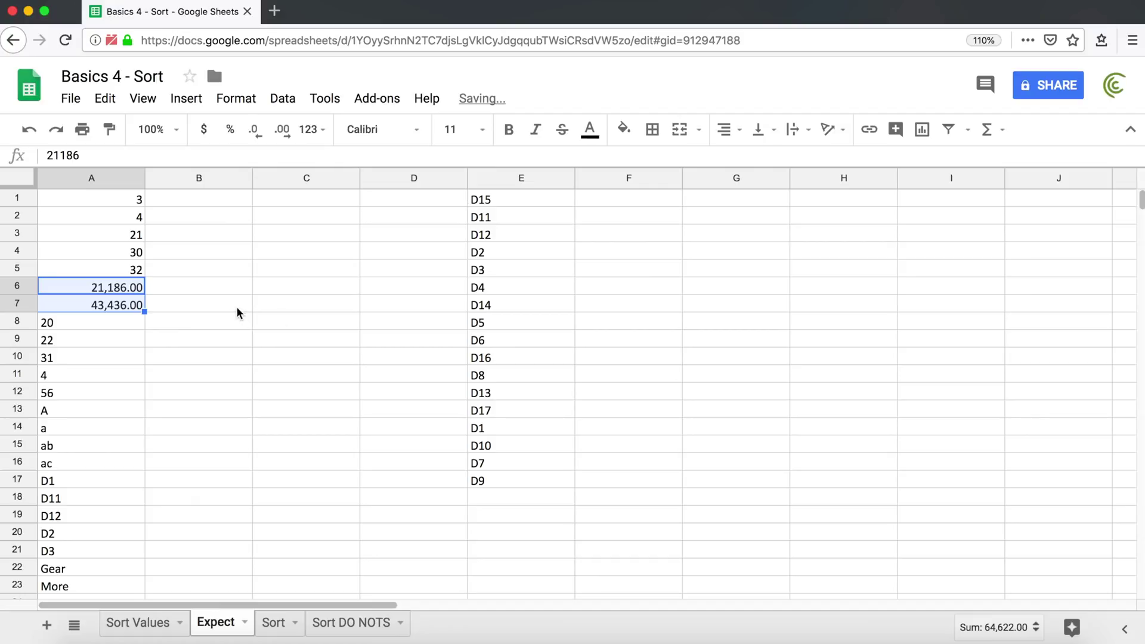
click(94, 292)
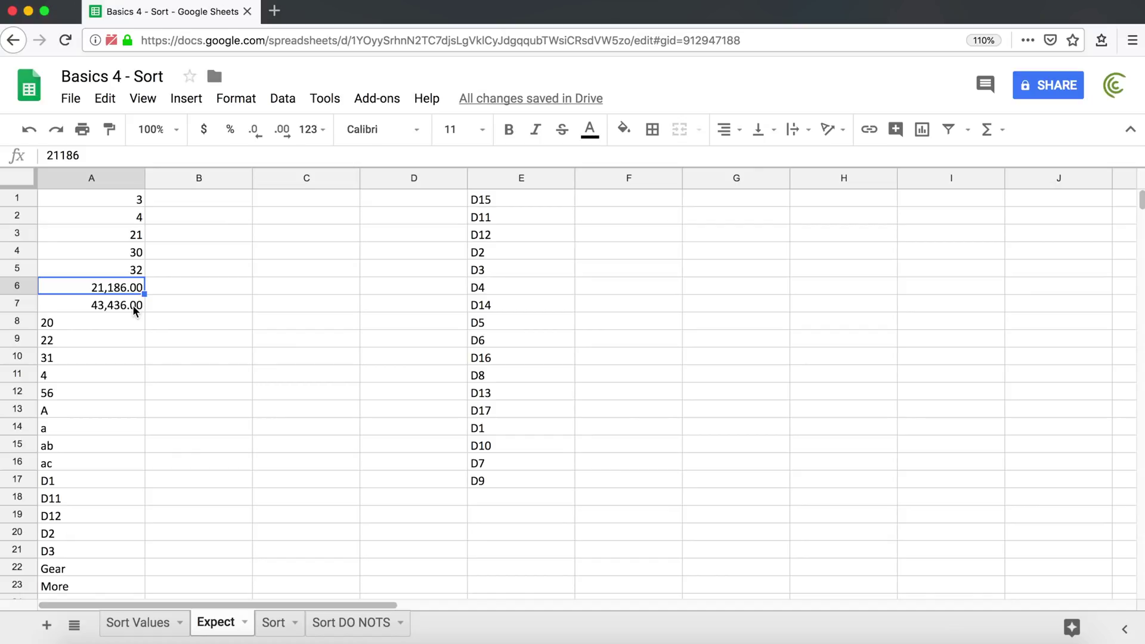
Step: Restore the date format on the two dates and change A4 from 30 to 30000
shift+click(133, 305)
key(ctrl+shift+3)
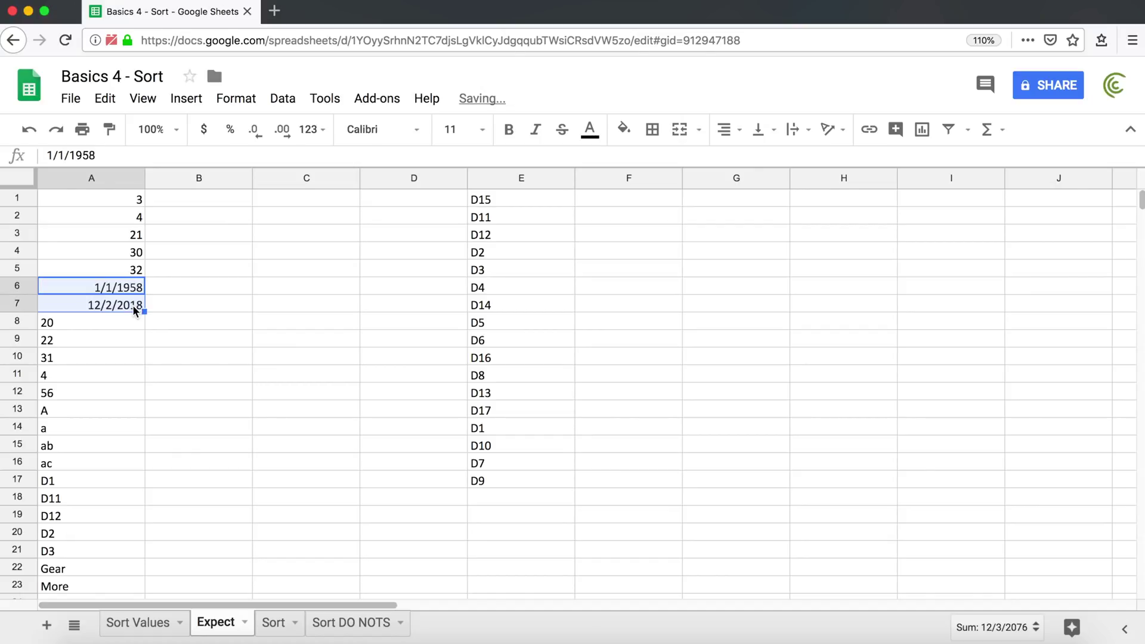
click(108, 257)
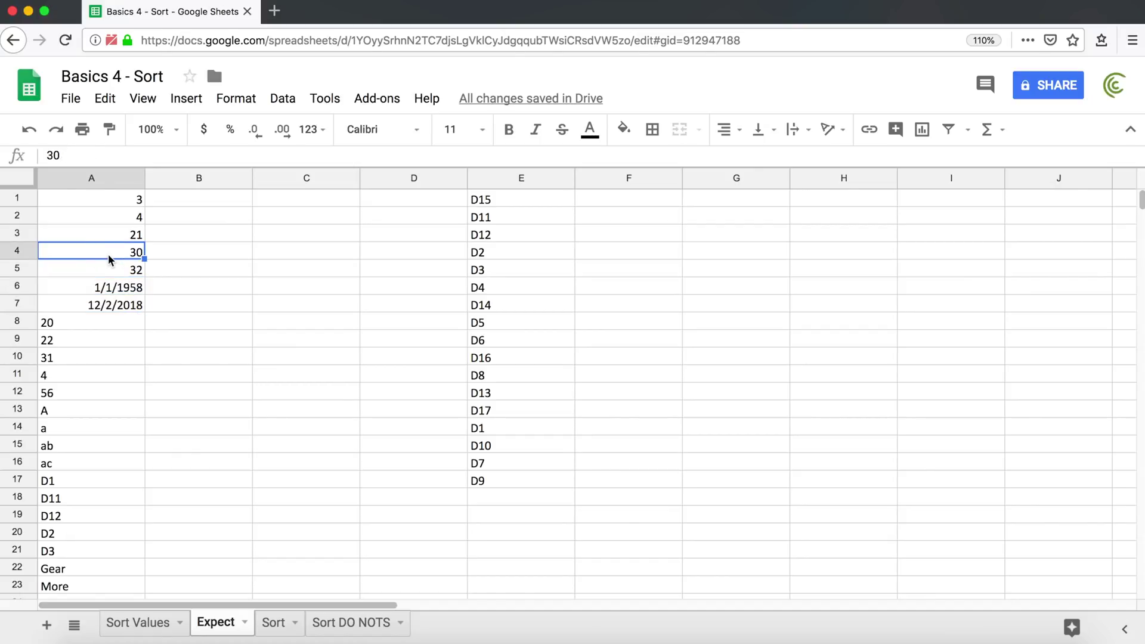
key(Return)
text(000)
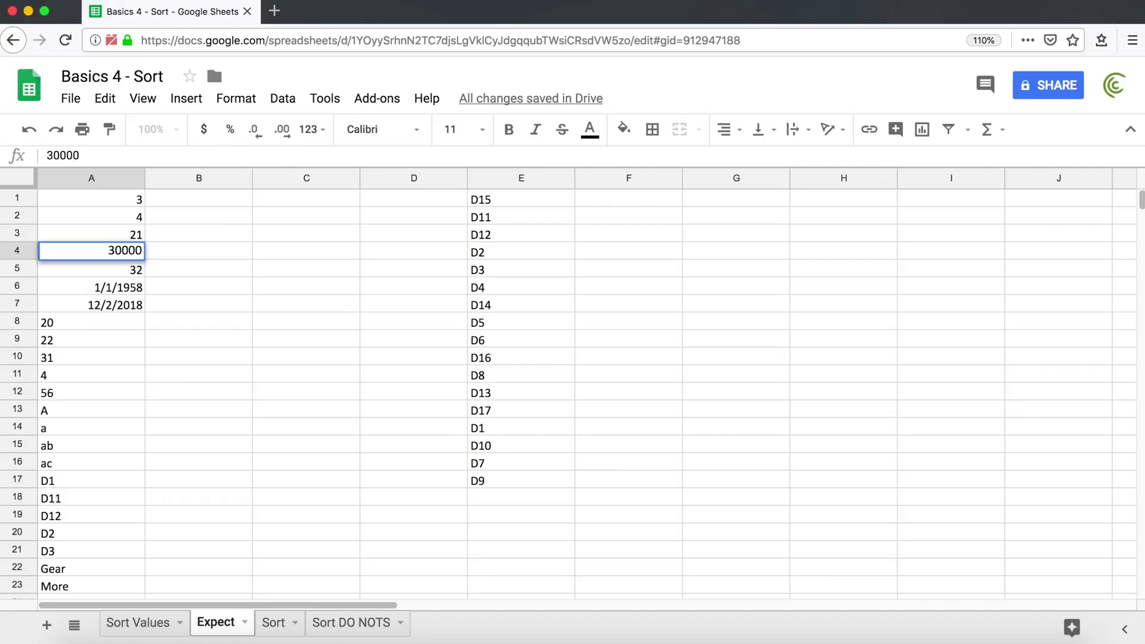
key(Return)
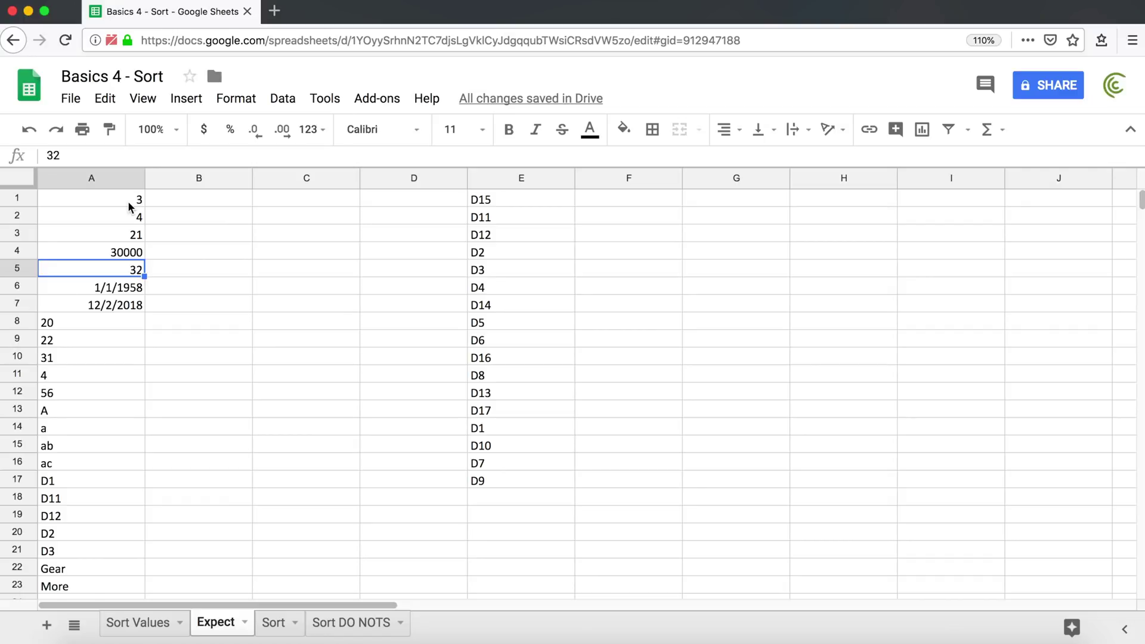
Step: Select A1 through the last value and re-sort A→Z, placing 30000 after 1/1/1958
click(128, 205)
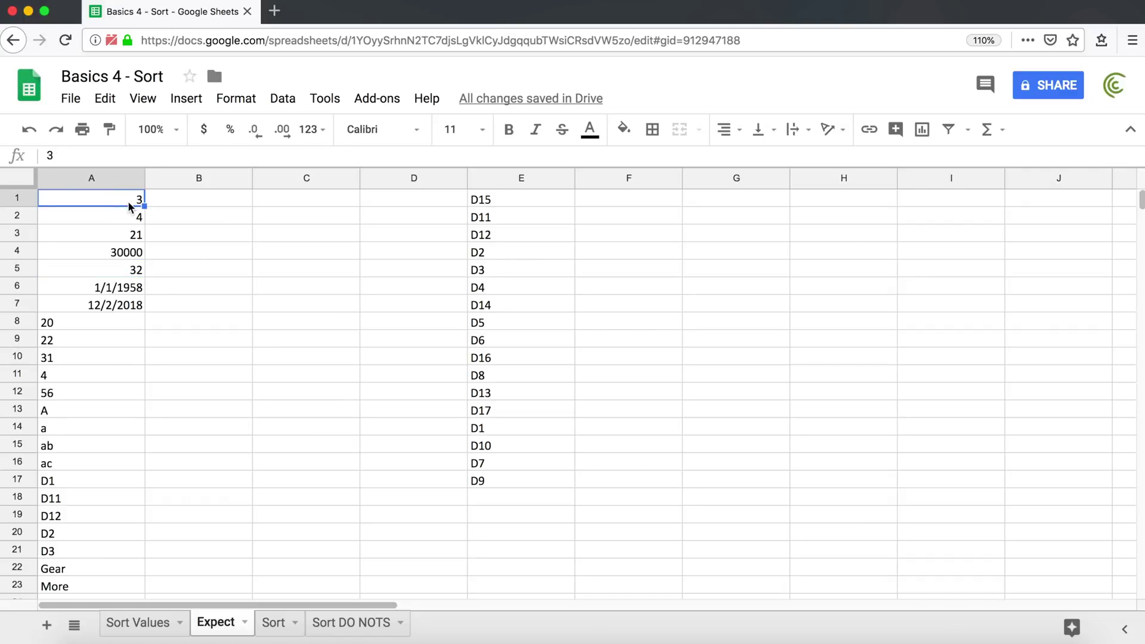
key(super+shift+Down)
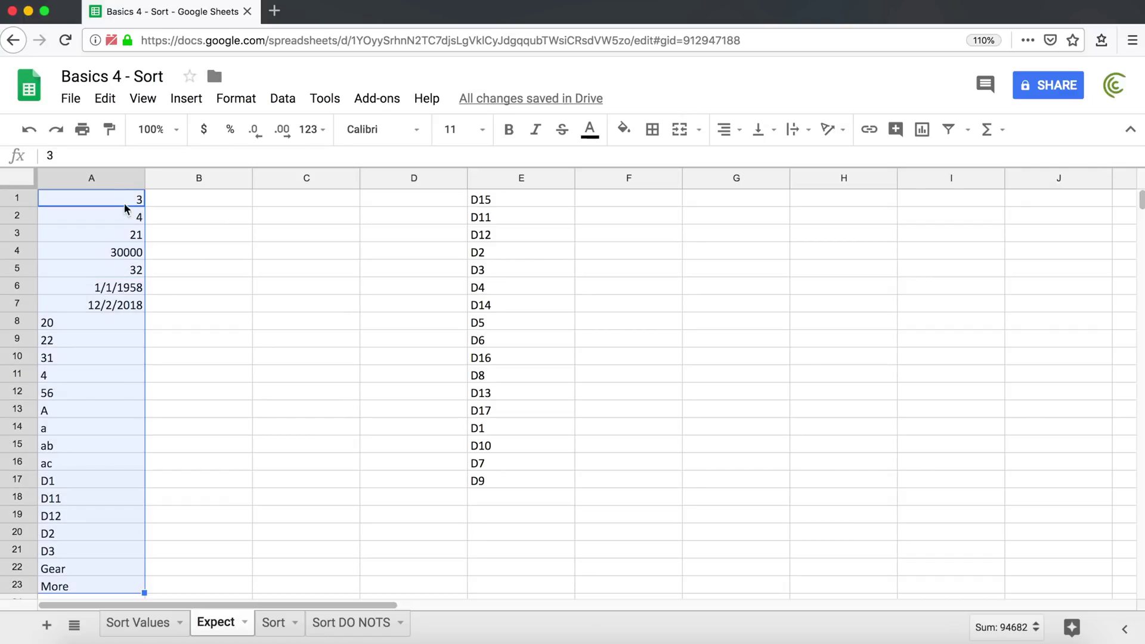
scroll(57, 374, down, 3)
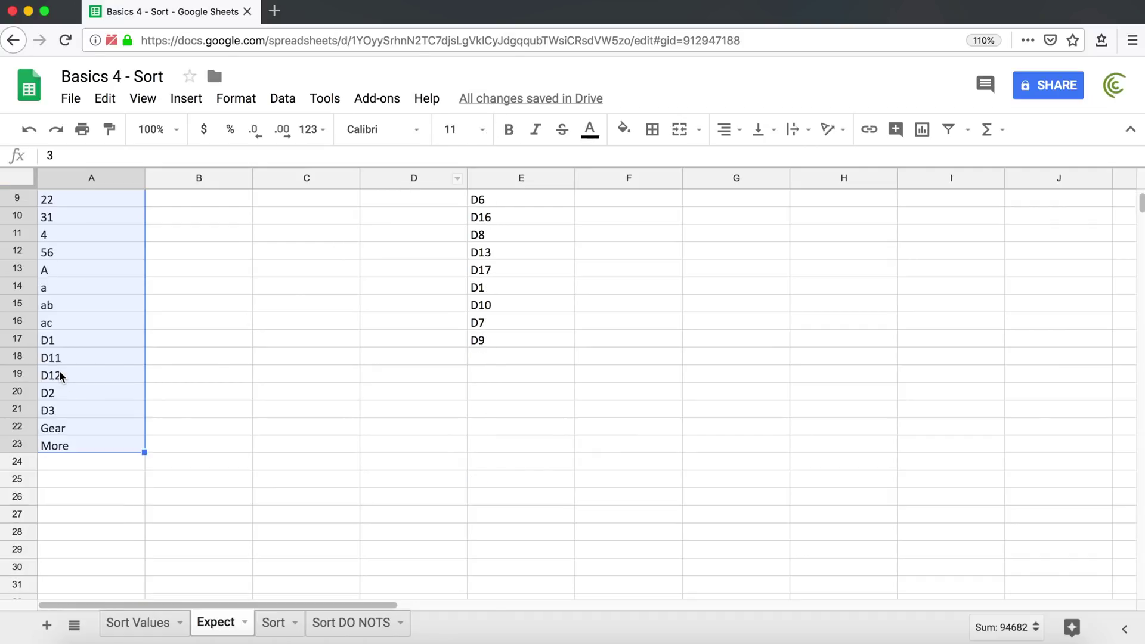
scroll(59, 370, up, 3)
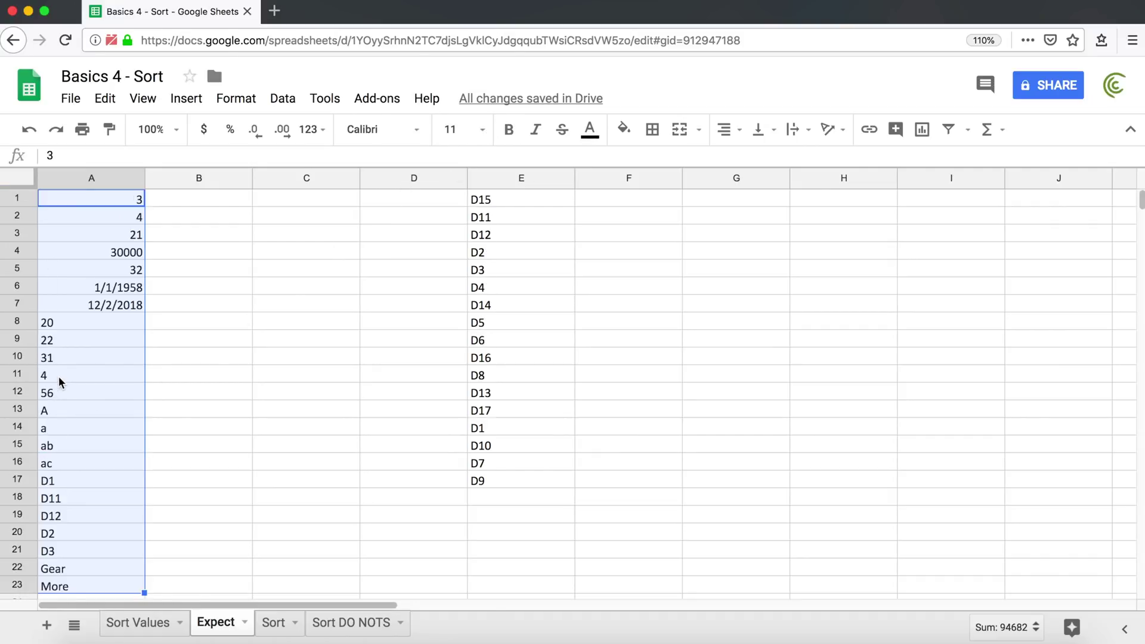
click(282, 98)
mouse_move(325, 98)
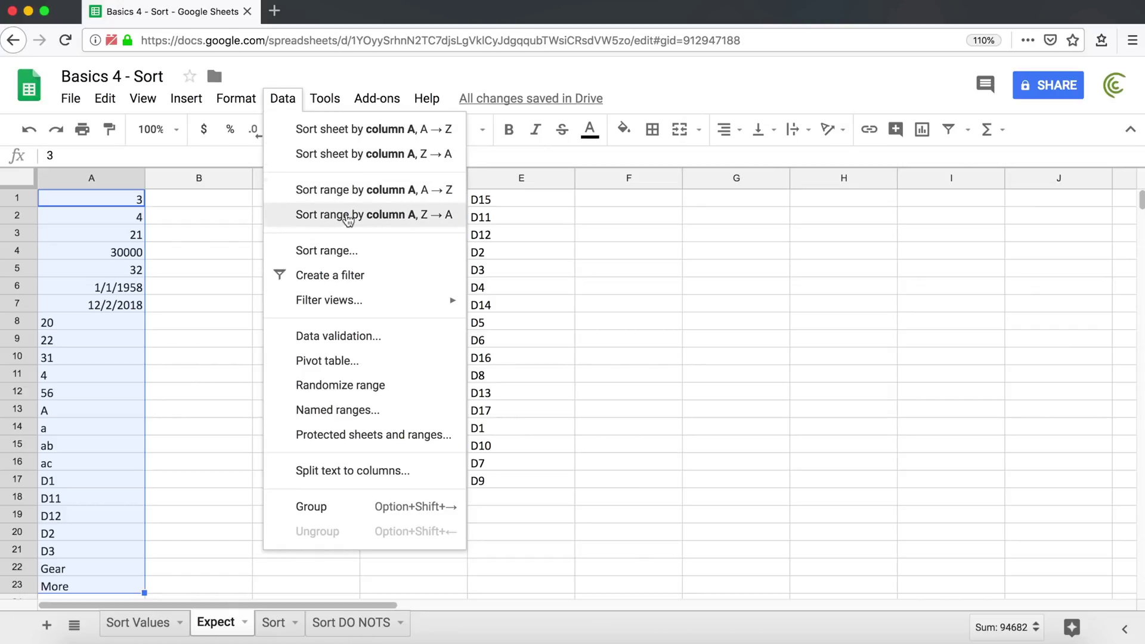
click(342, 250)
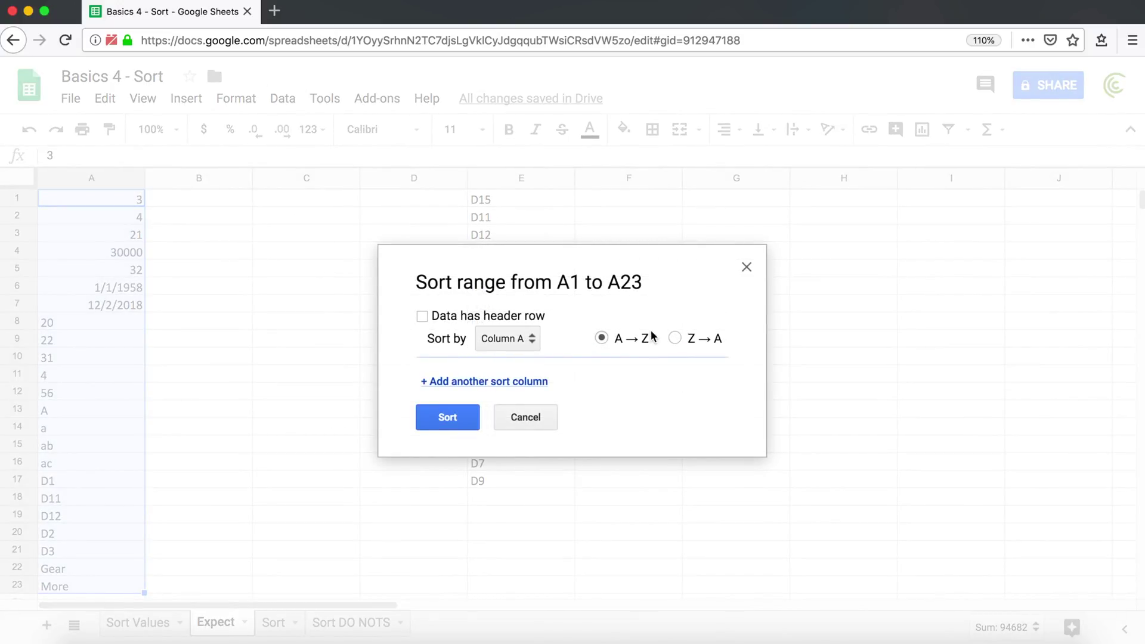
click(447, 418)
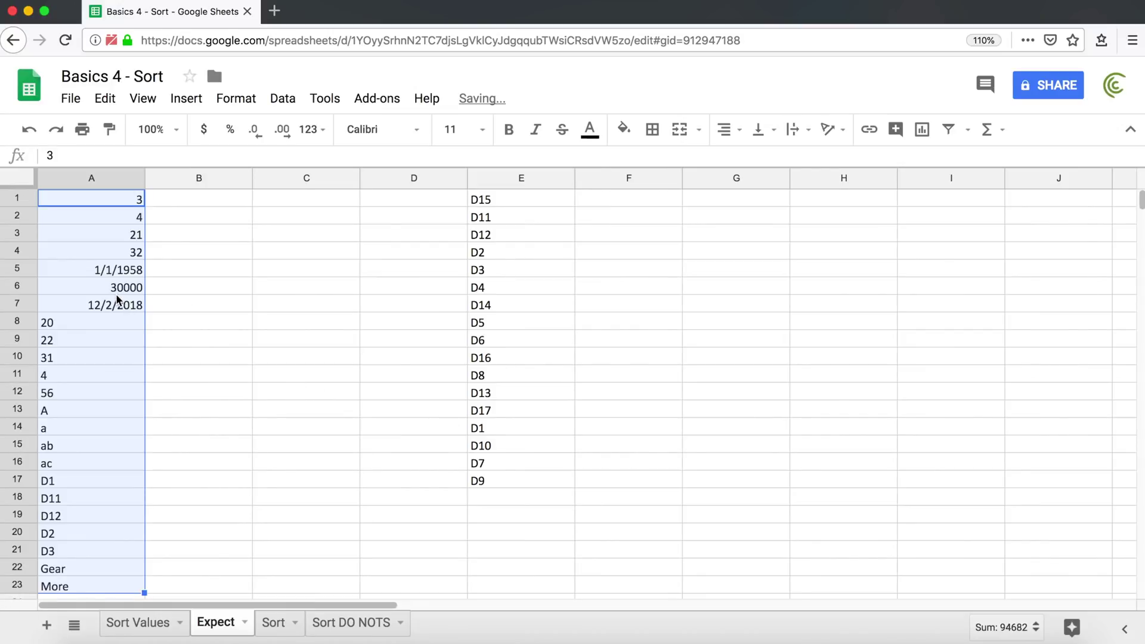
click(117, 288)
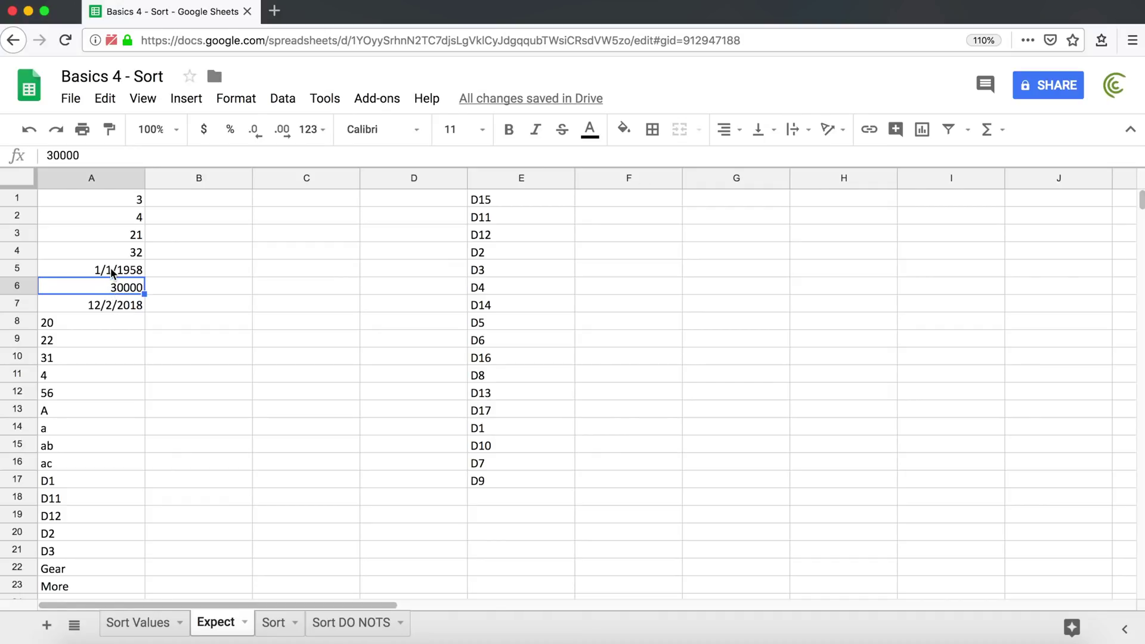
Step: Format the 1/1/1958 date in A5 as a number, showing 21,186.00
click(112, 273)
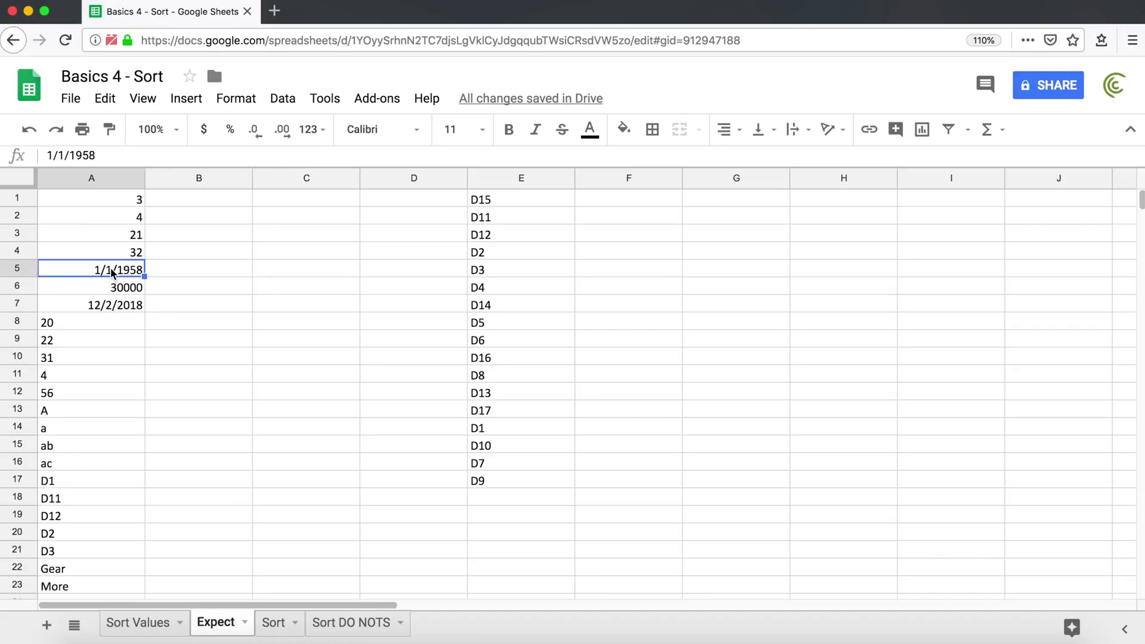
click(287, 102)
mouse_move(250, 109)
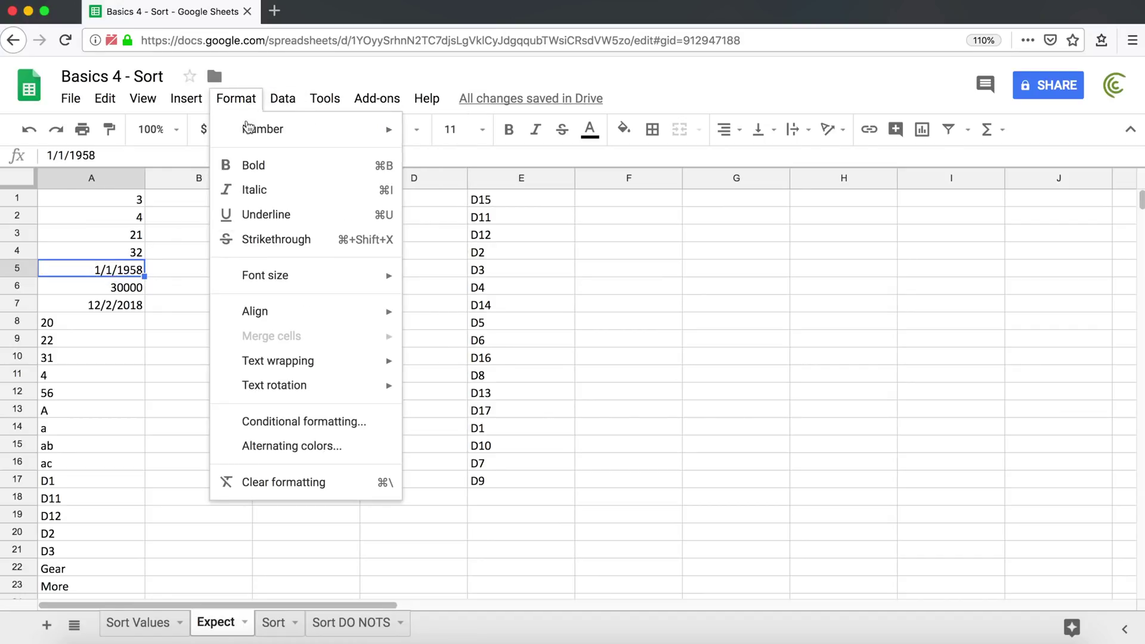
mouse_move(250, 131)
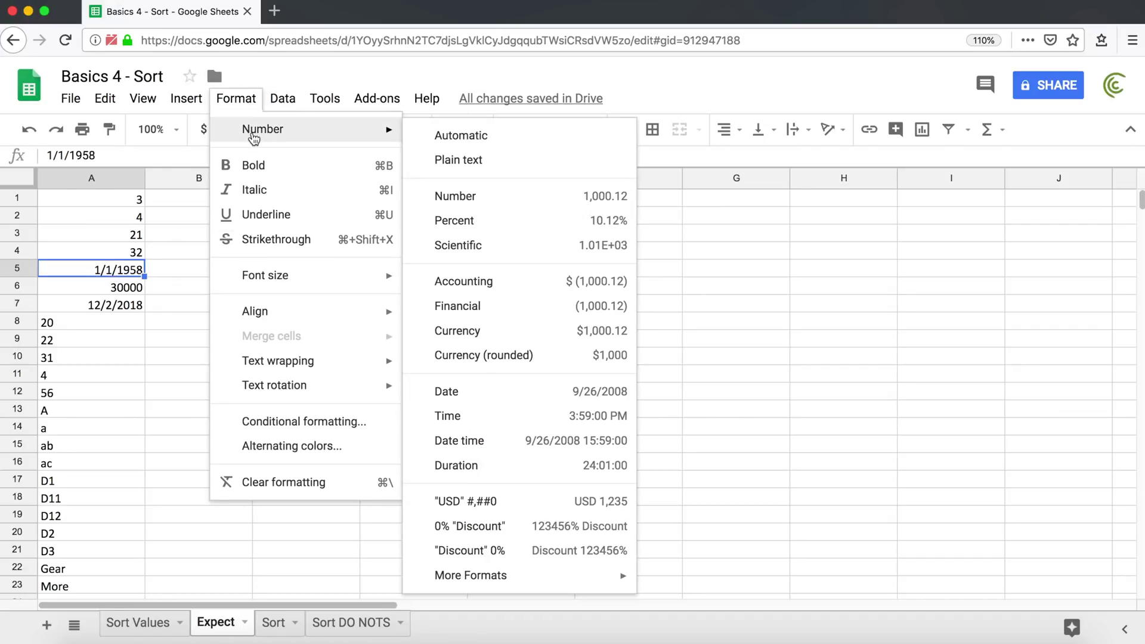
click(489, 197)
Step: Apply the Number format to A1:A7, then undo it so A7 keeps 12/2/2018
click(123, 308)
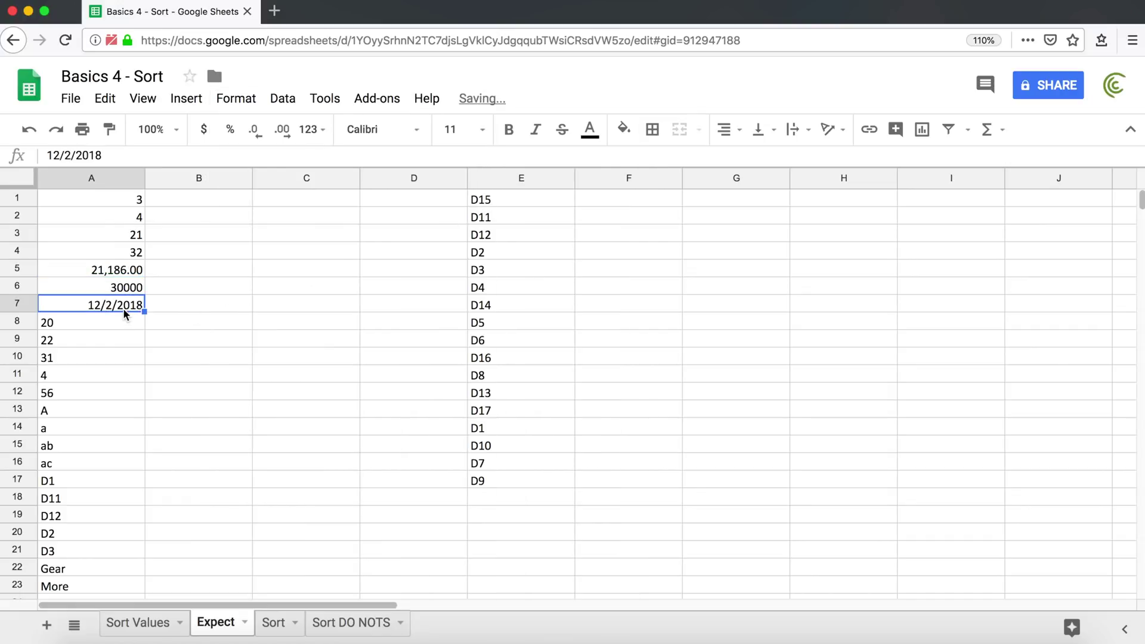
drag(118, 199, 112, 302)
click(282, 99)
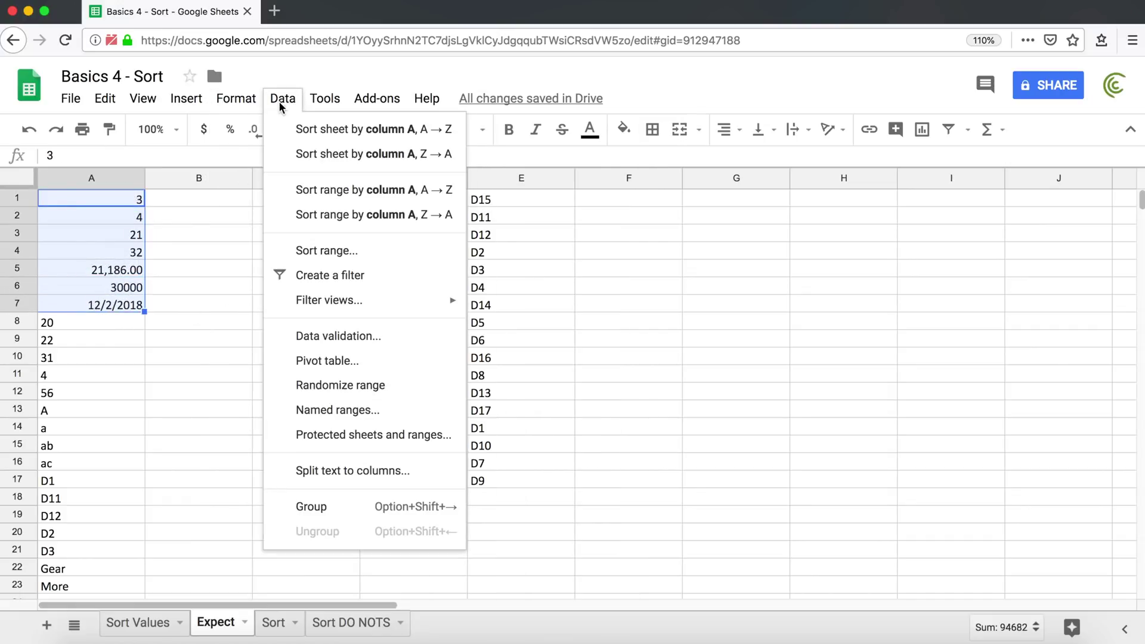
mouse_move(252, 99)
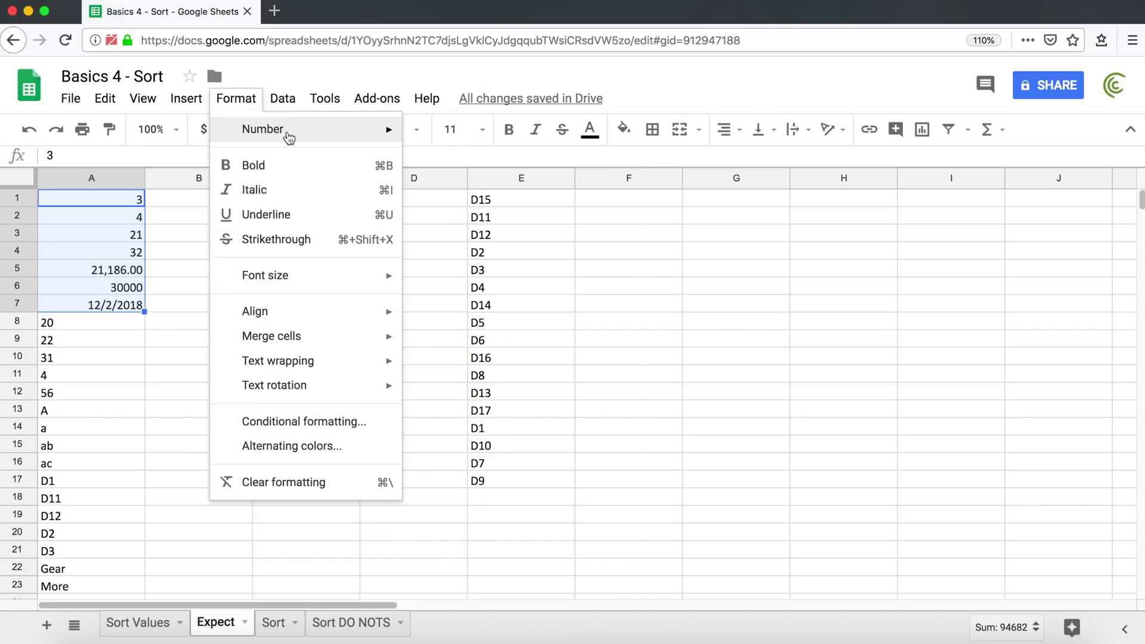
mouse_move(286, 130)
click(475, 196)
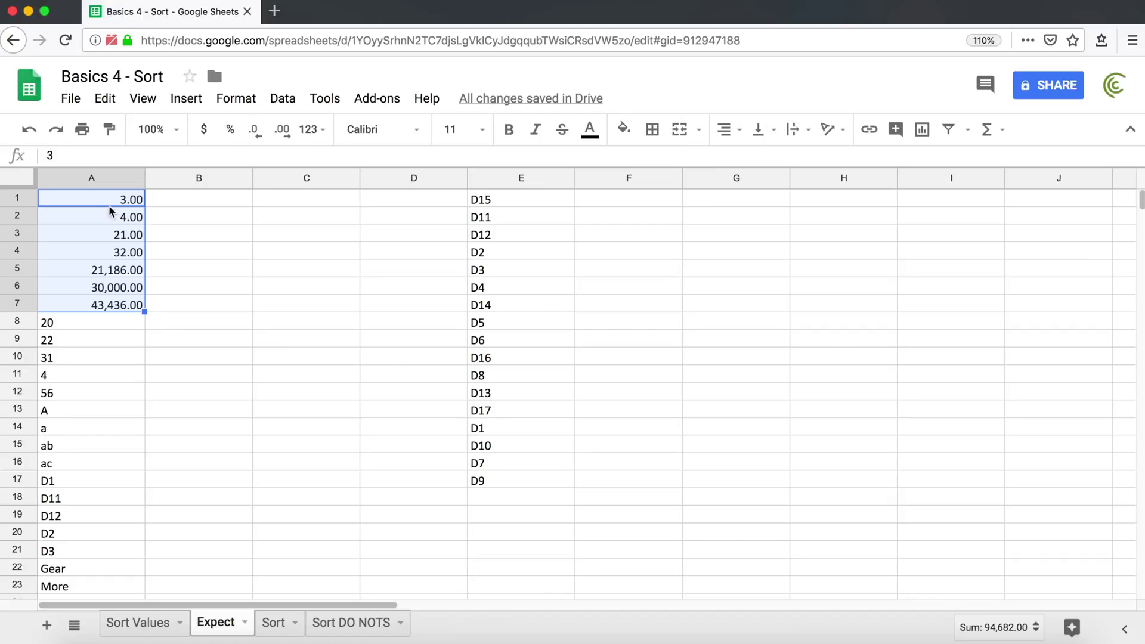
drag(108, 206, 113, 305)
key(super+z)
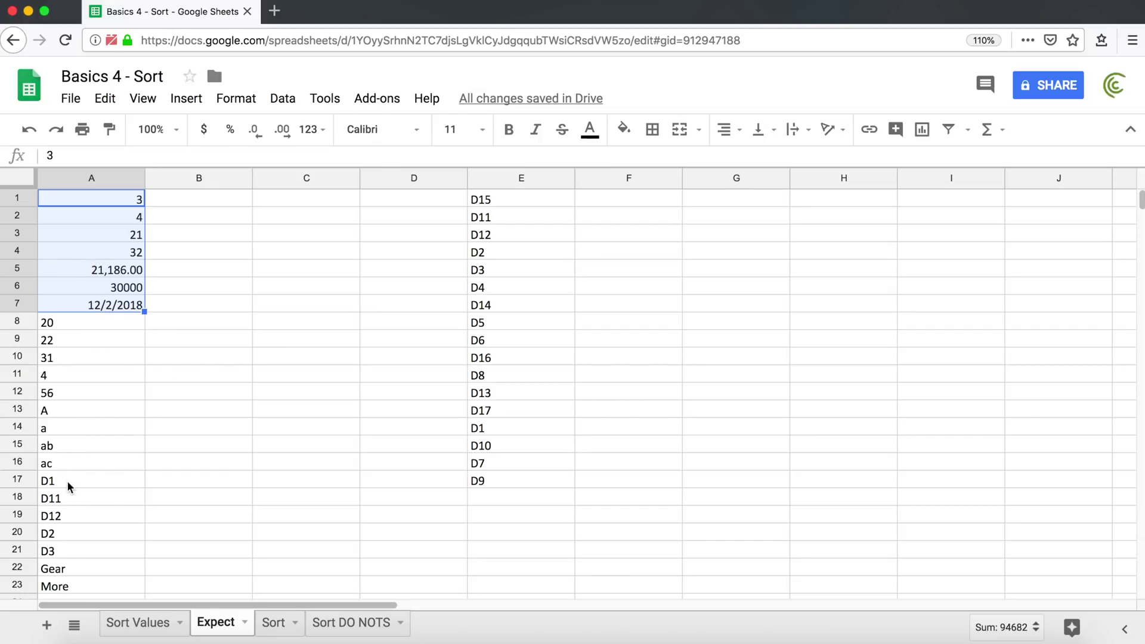
scroll(93, 289, down, 3)
scroll(90, 417, up, 3)
click(281, 292)
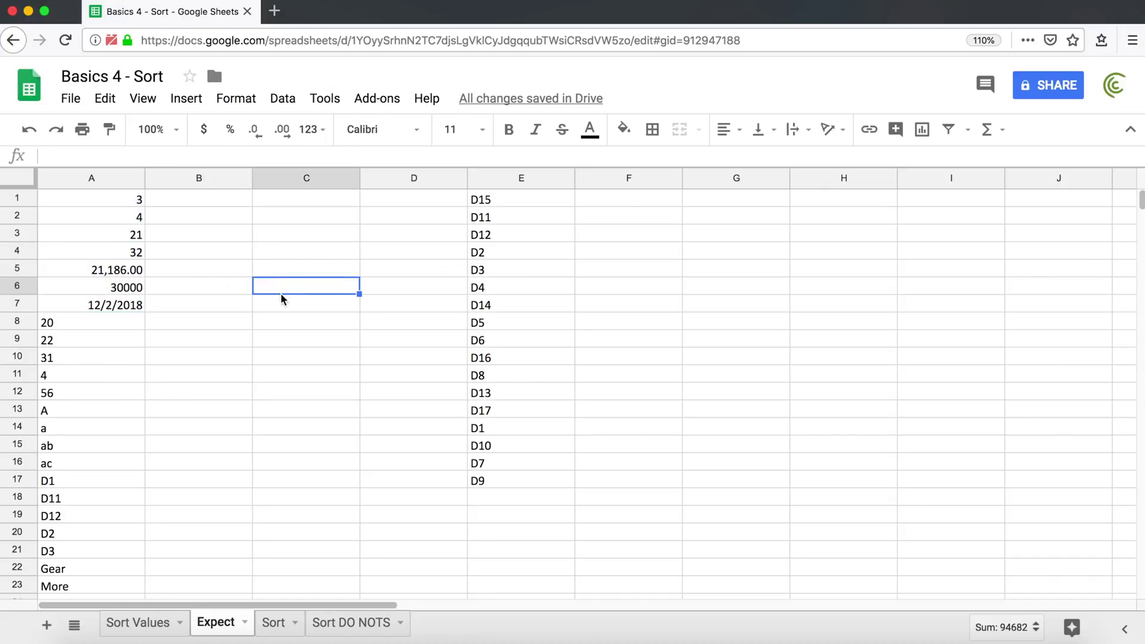
drag(498, 204, 501, 477)
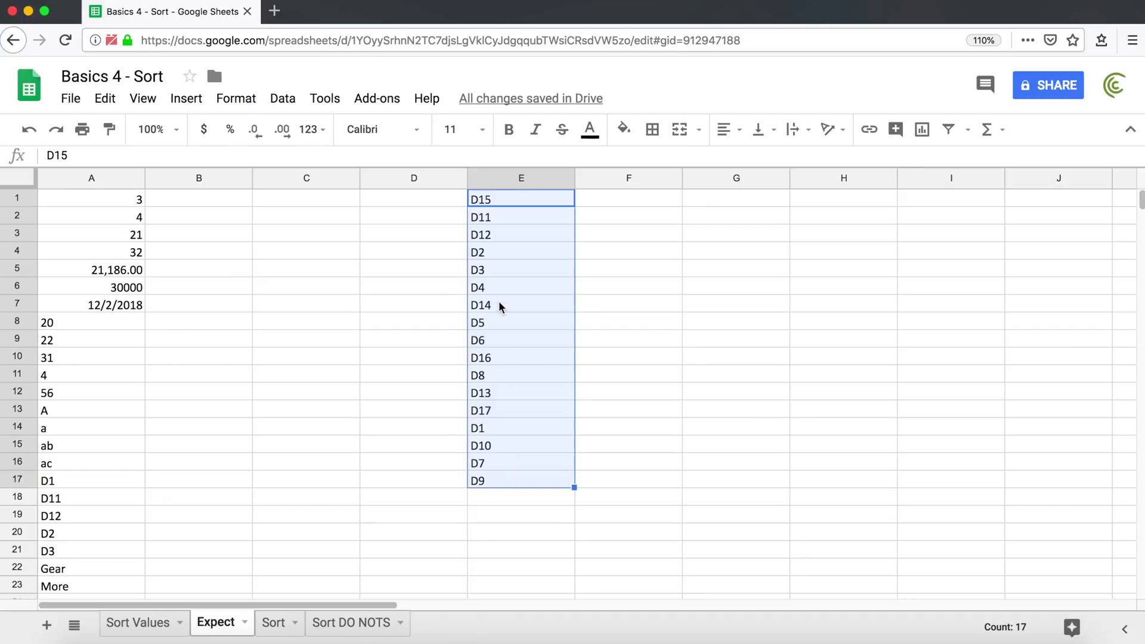
click(282, 99)
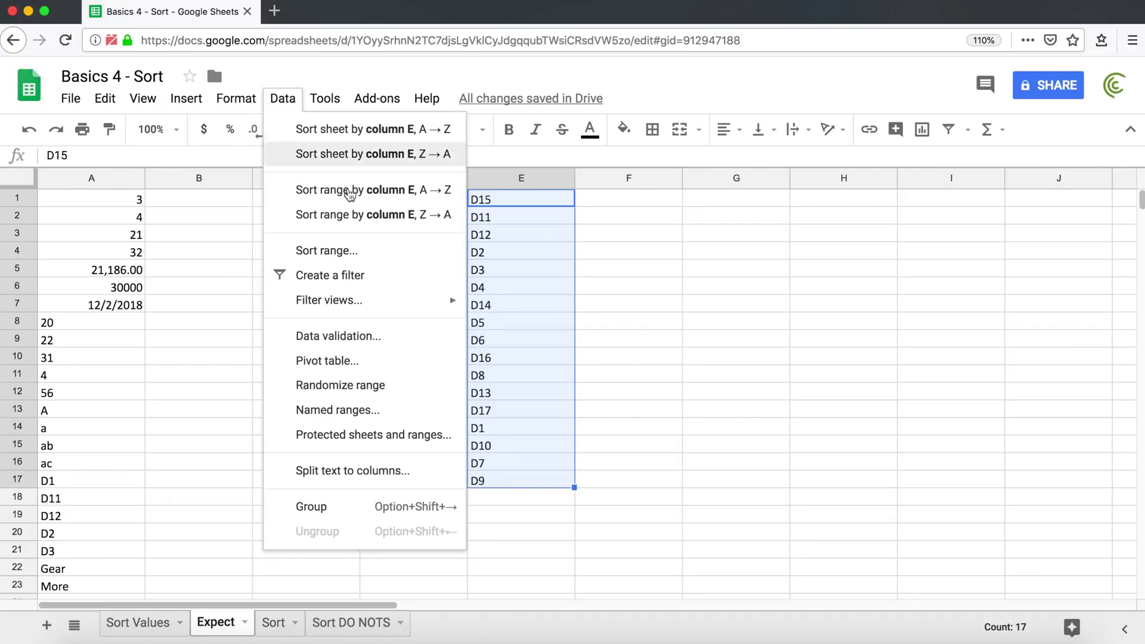
click(353, 251)
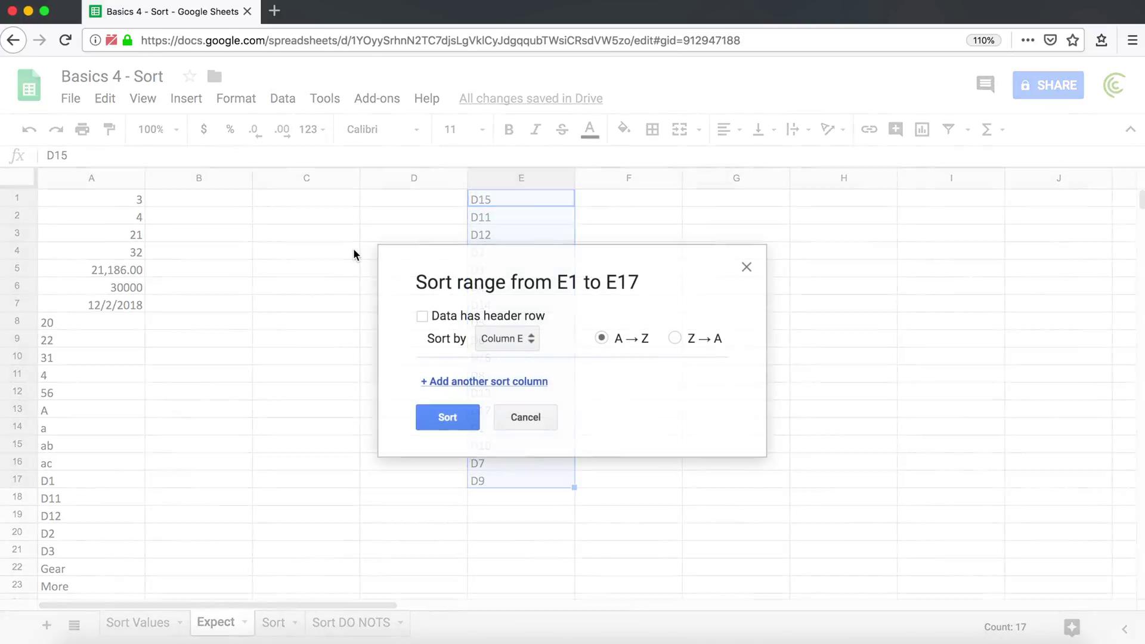
click(620, 336)
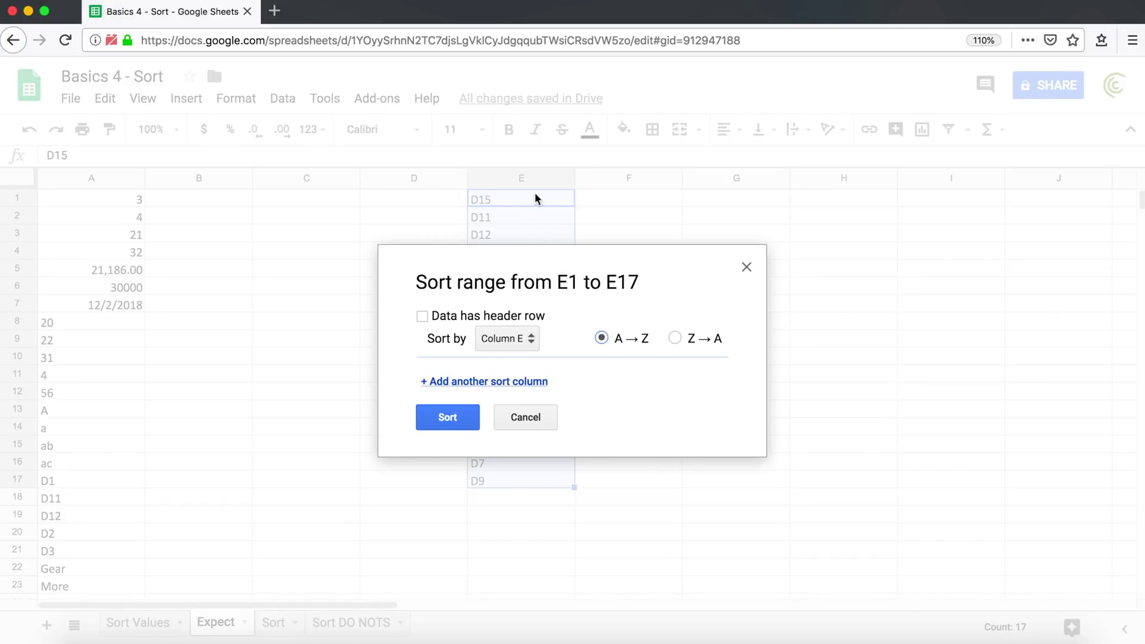
click(447, 419)
click(529, 233)
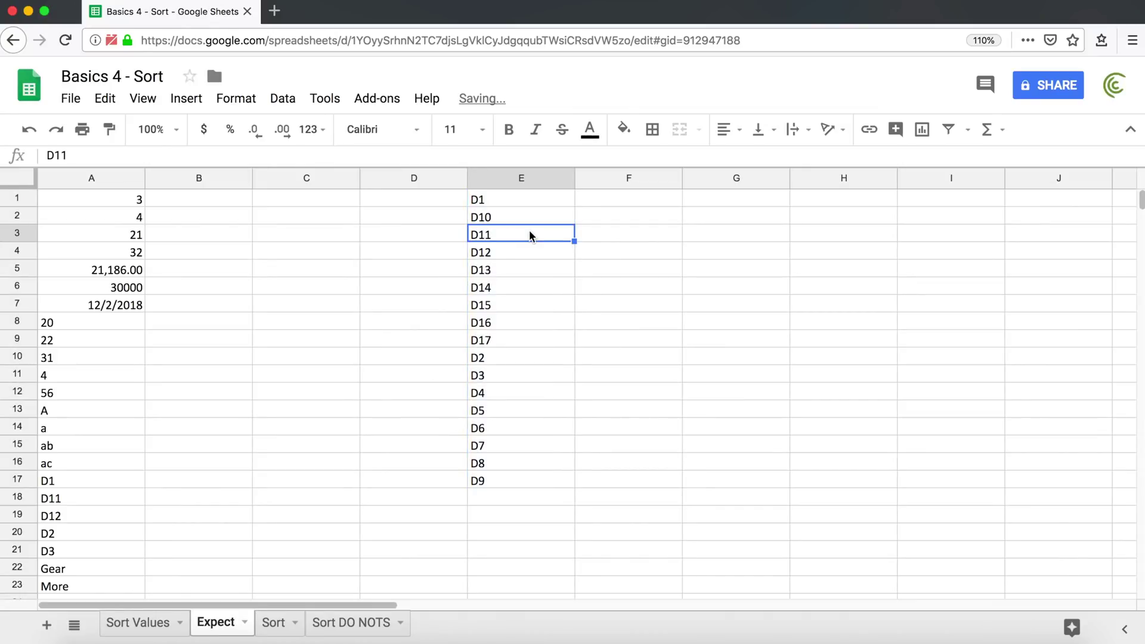
click(491, 218)
click(493, 234)
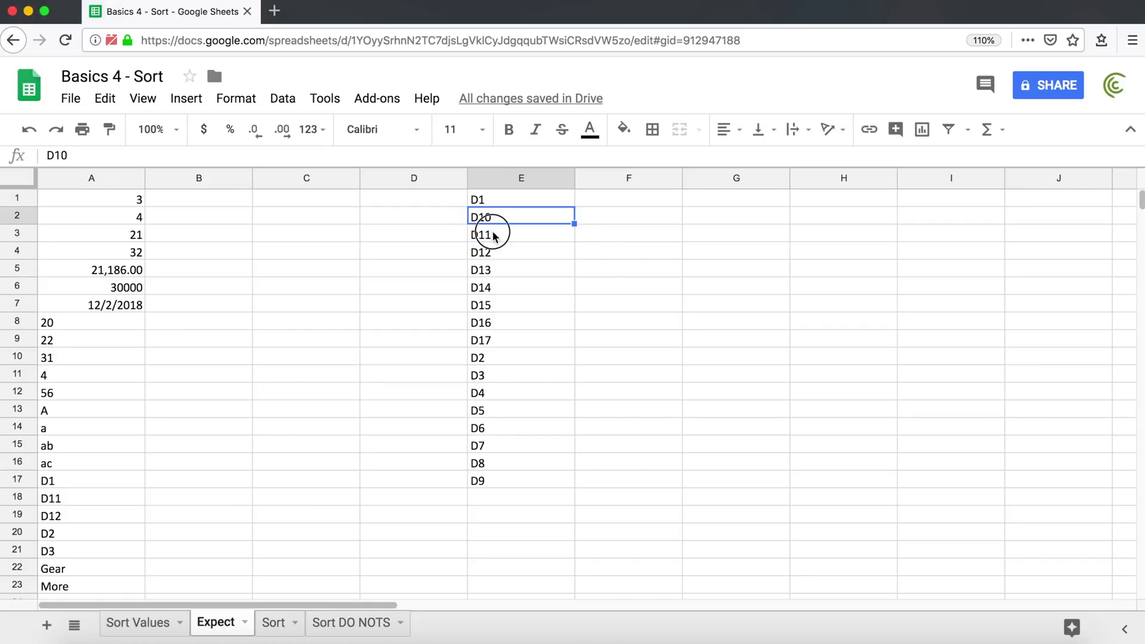
click(495, 357)
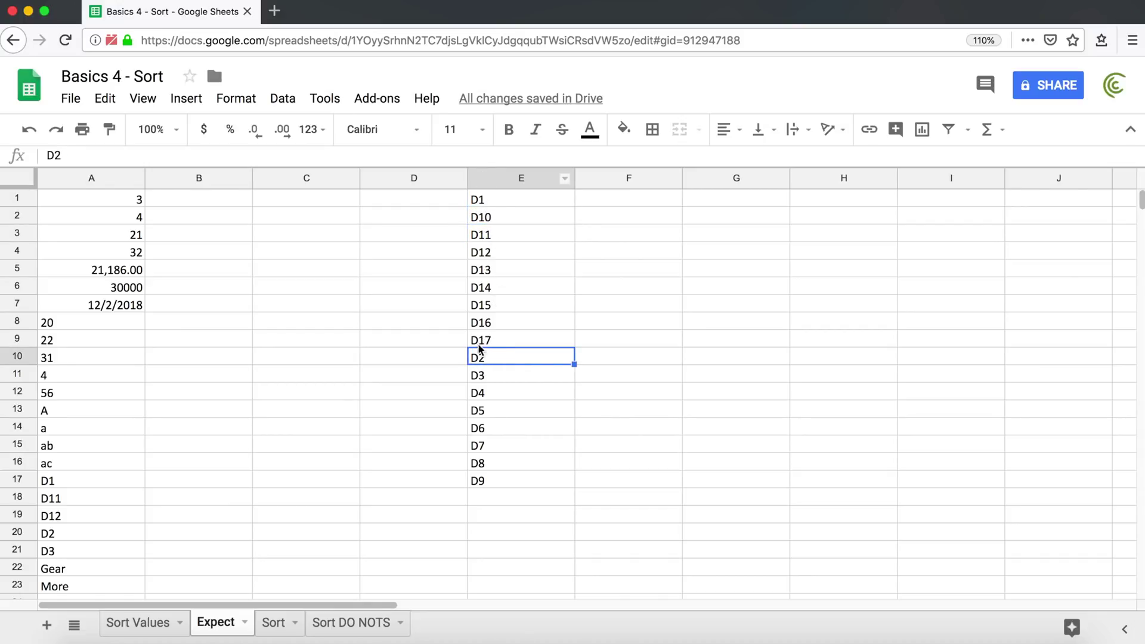
click(481, 344)
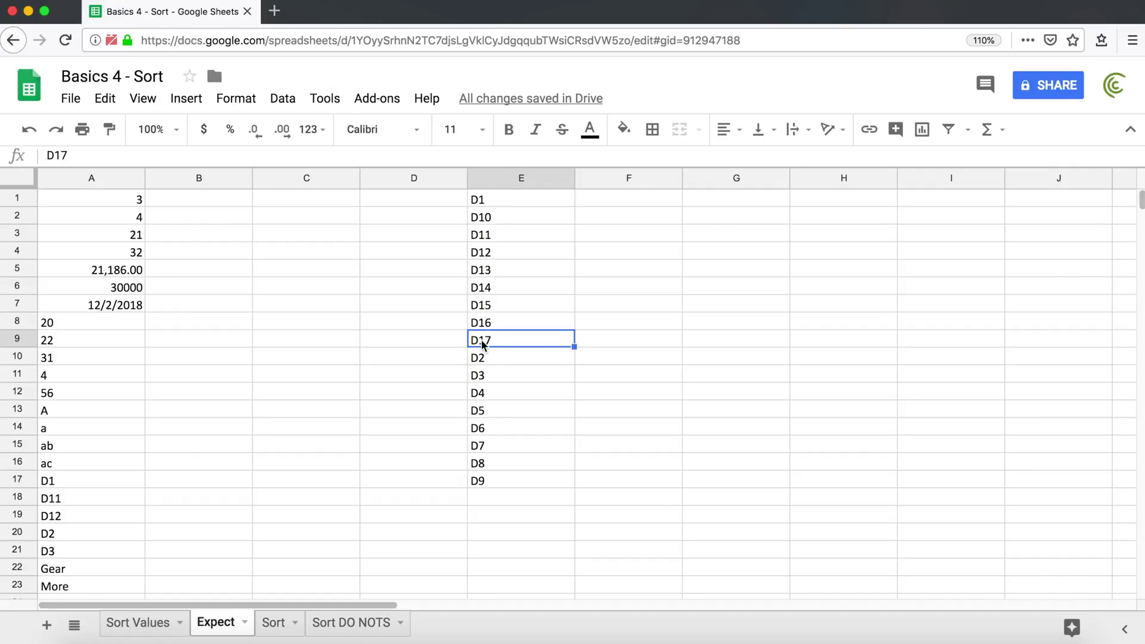
click(477, 358)
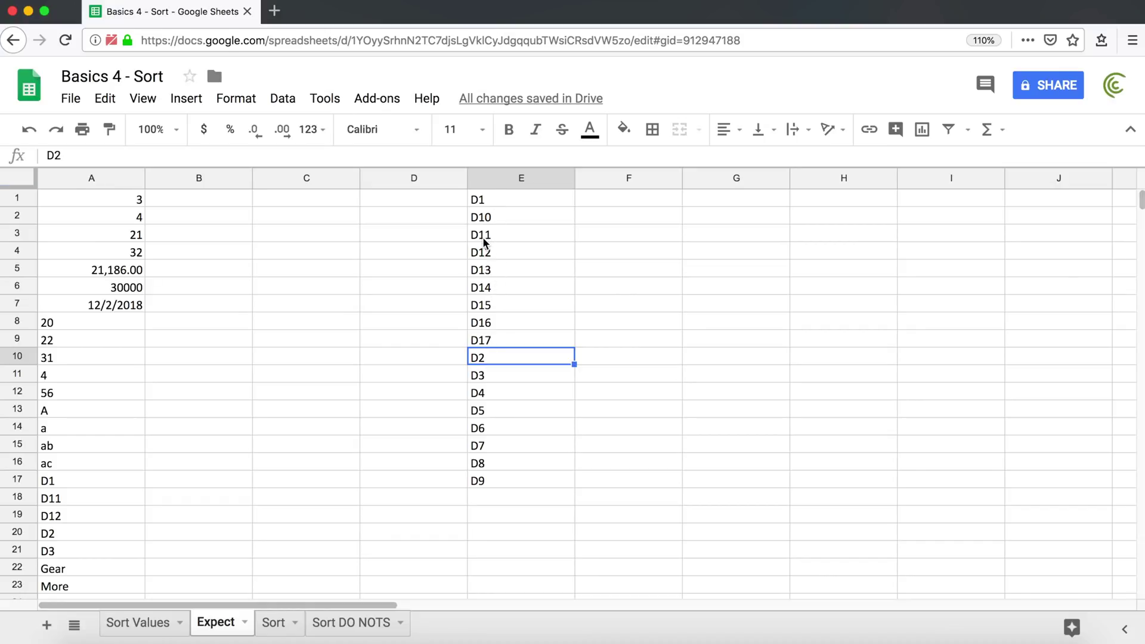
key(ctrl+z)
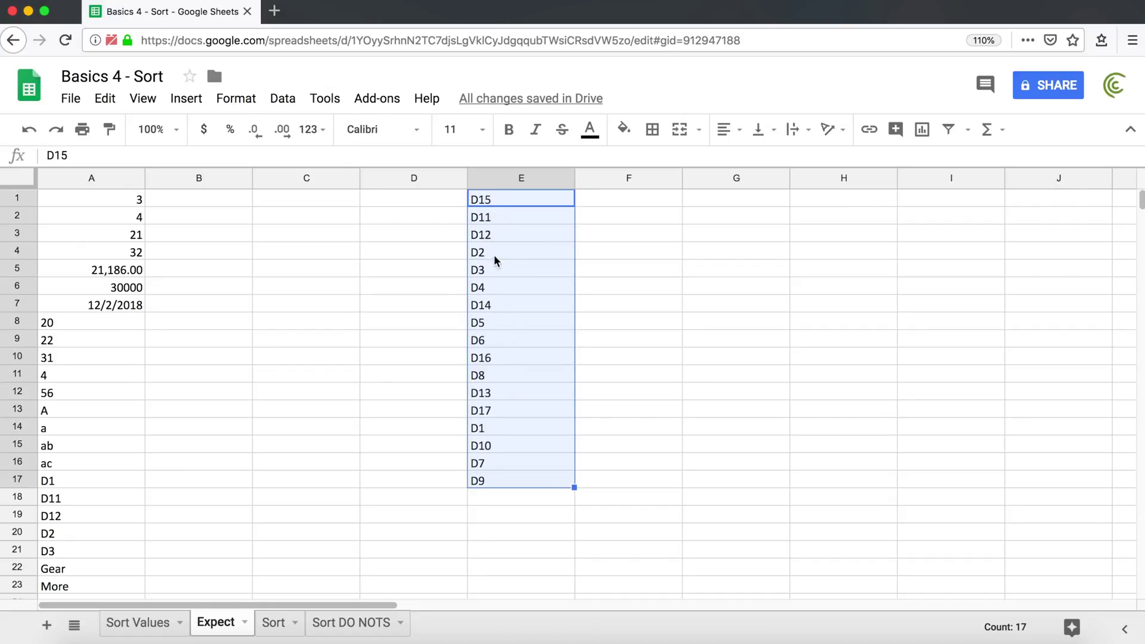
click(484, 219)
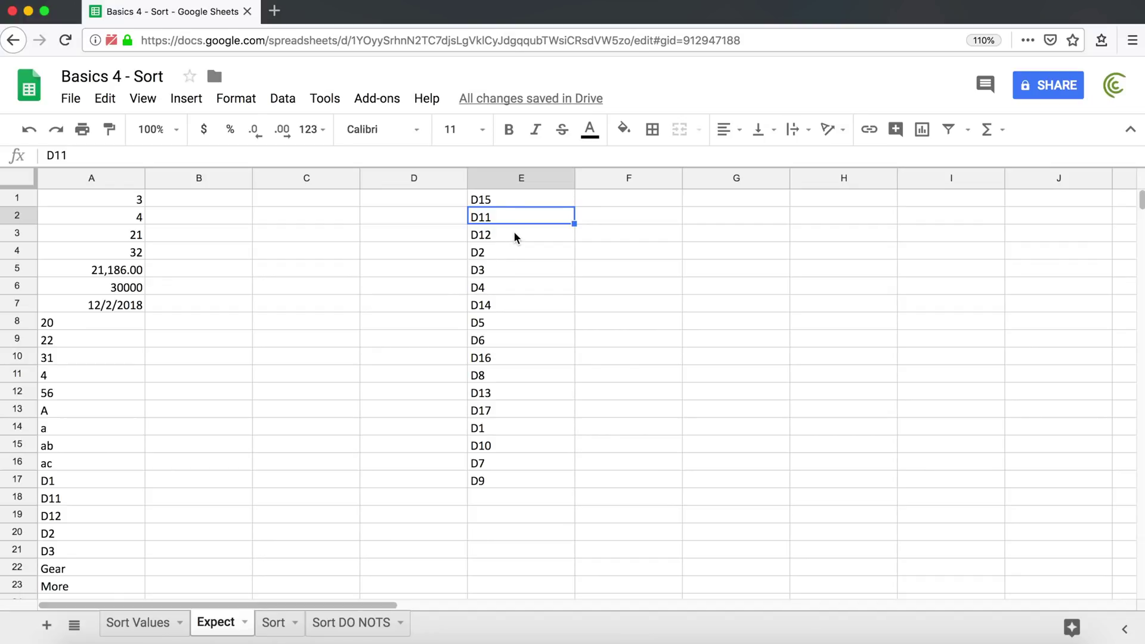
drag(506, 196, 489, 477)
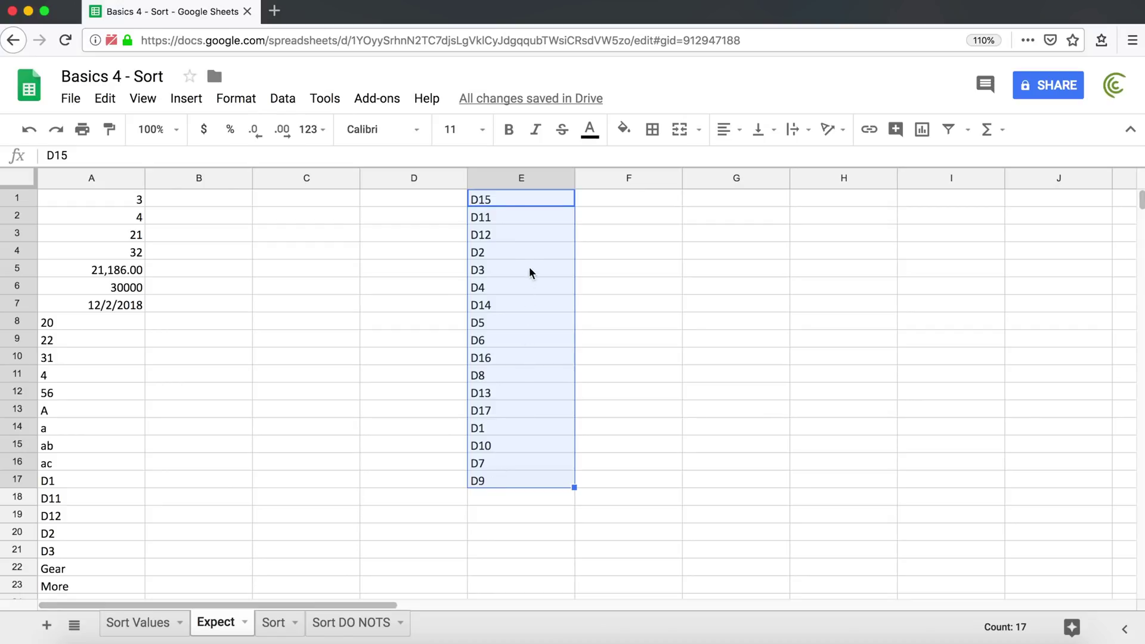
click(602, 198)
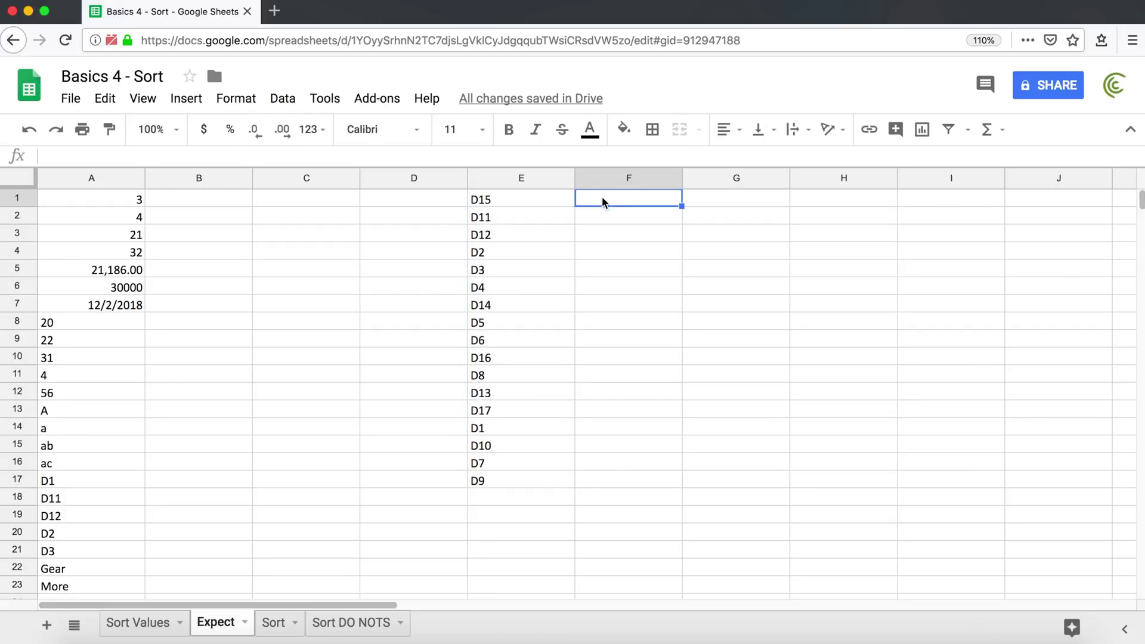
Step: Enter =REGEXEXTRACT(E1,"\d+") in F1 so it returns 15 from the code D15
text(=REGE)
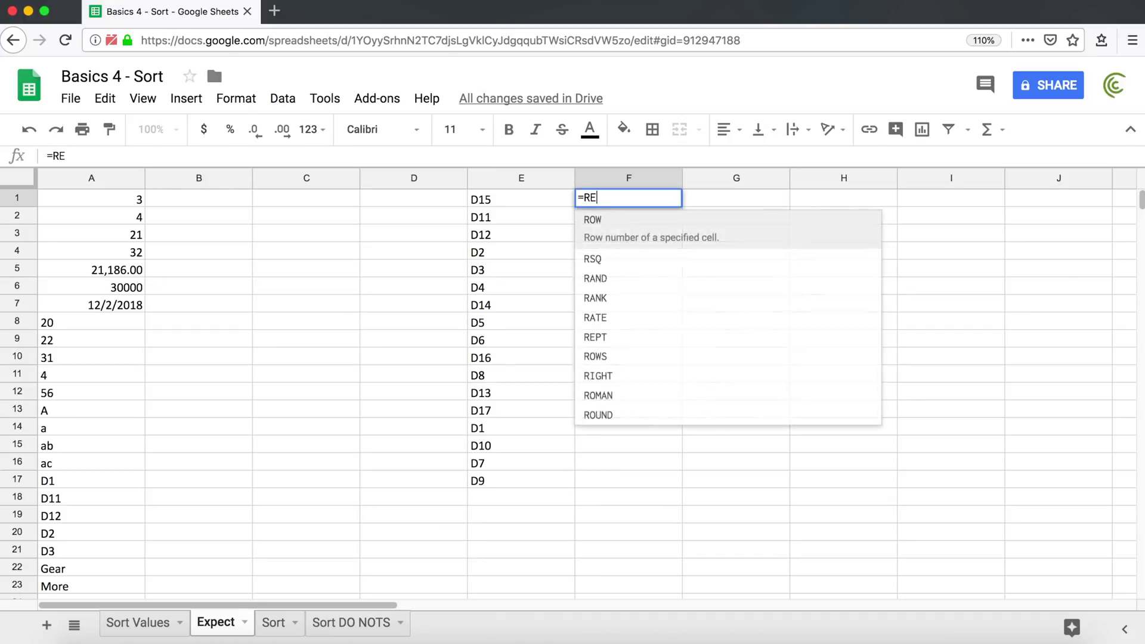
key(Down)
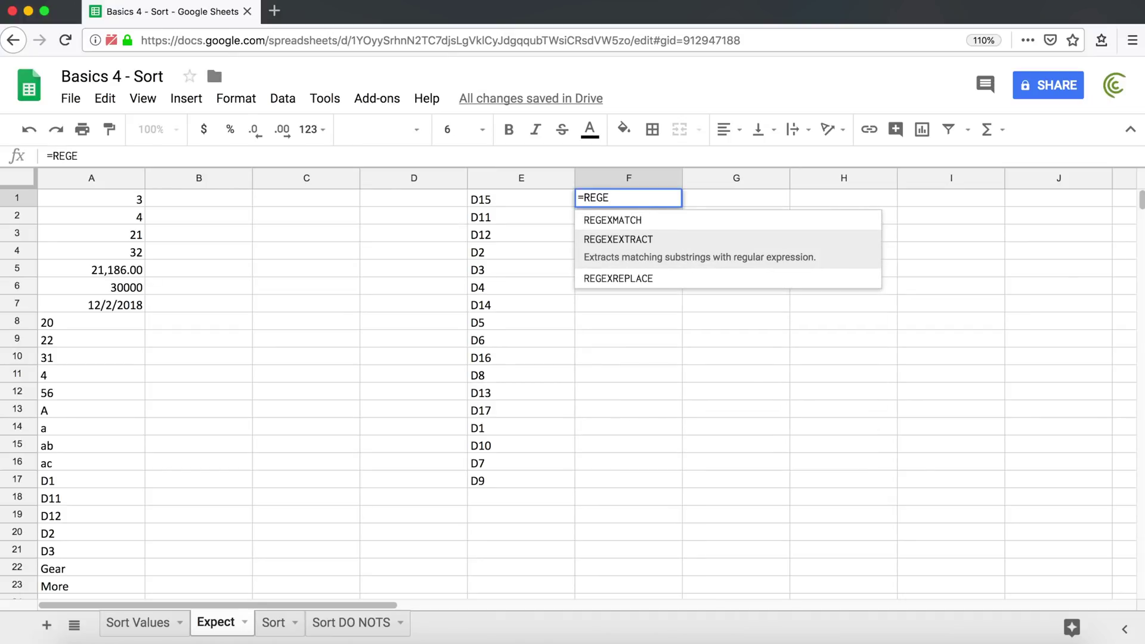
key(Tab)
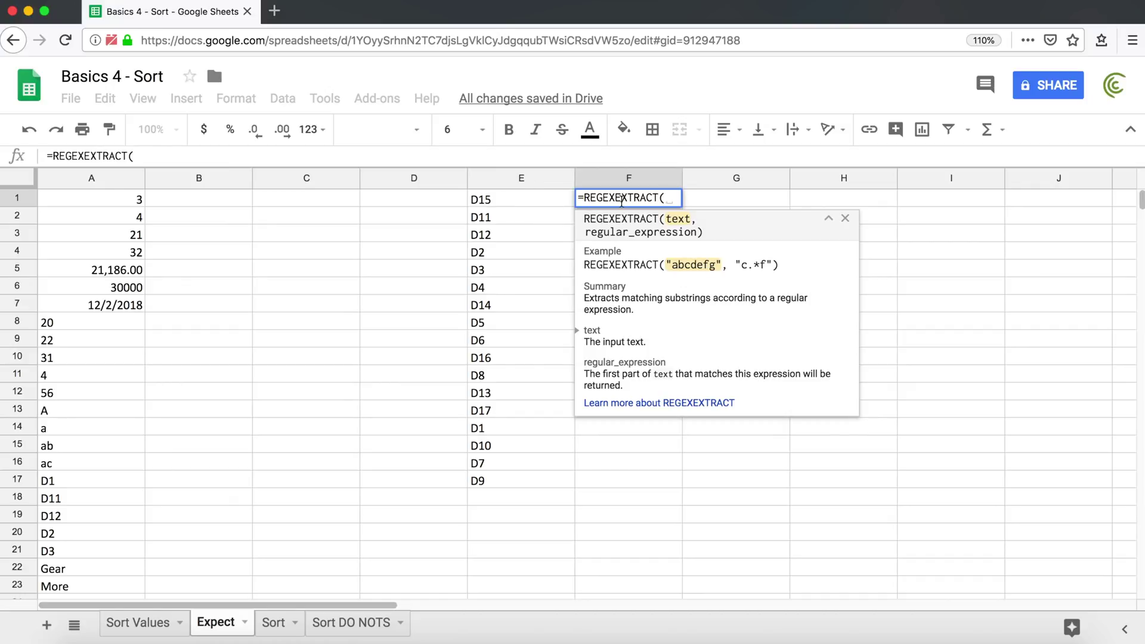
click(508, 202)
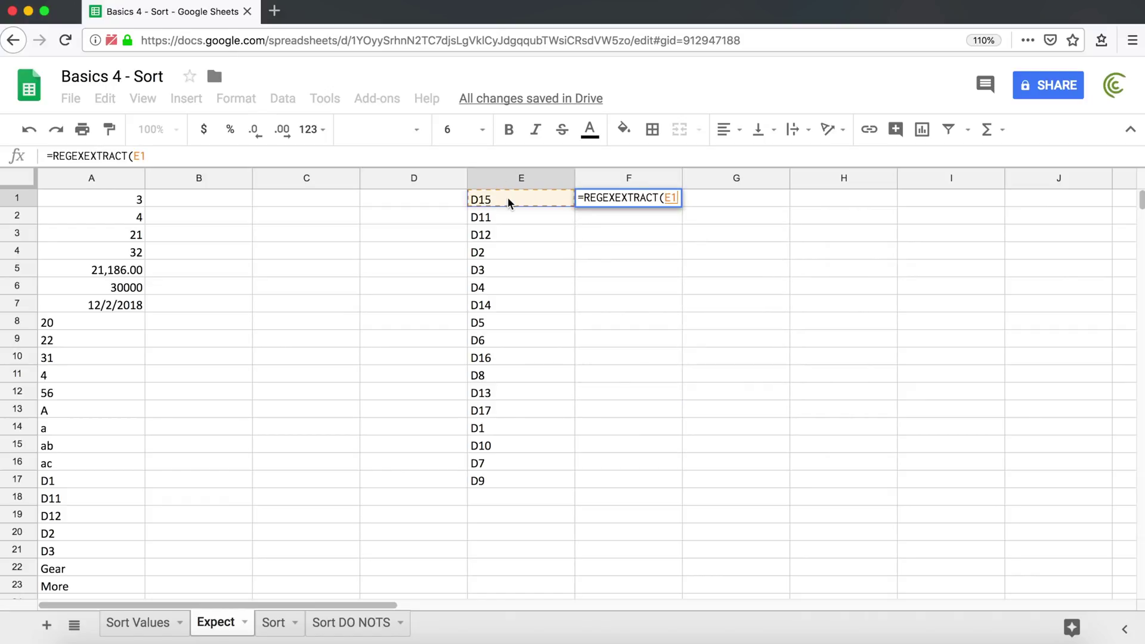
text(,)
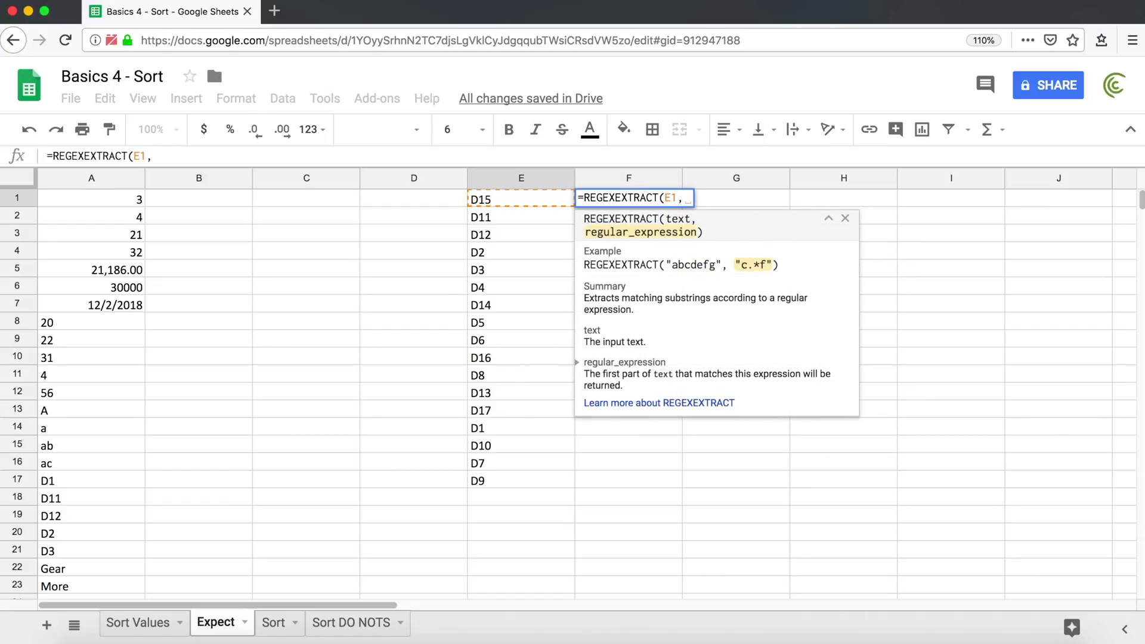
text(")
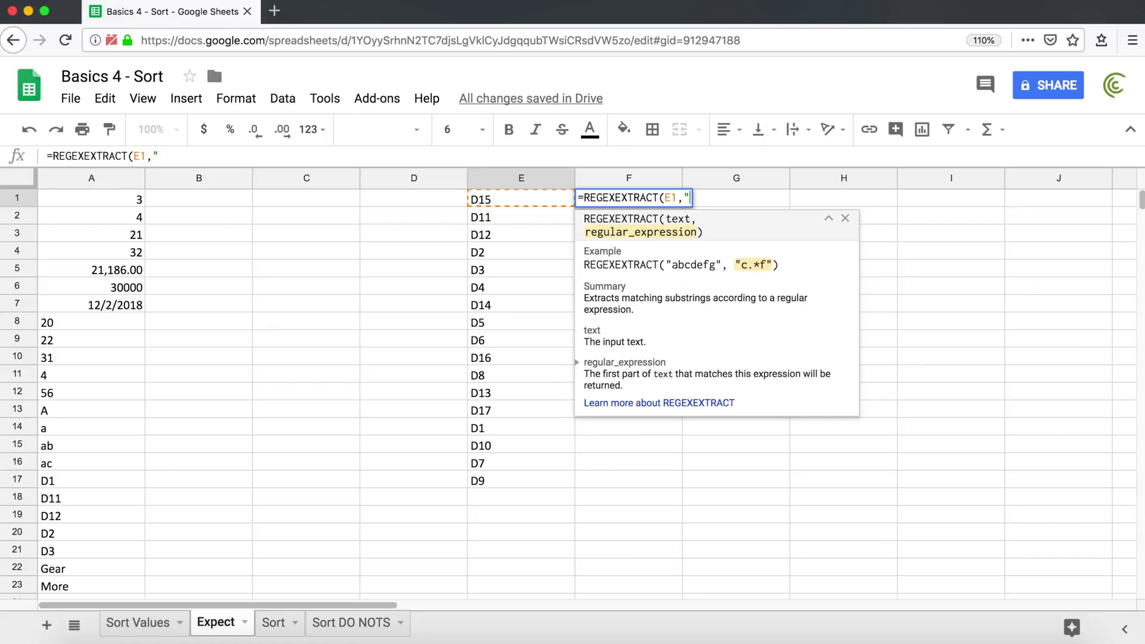
text(\d)
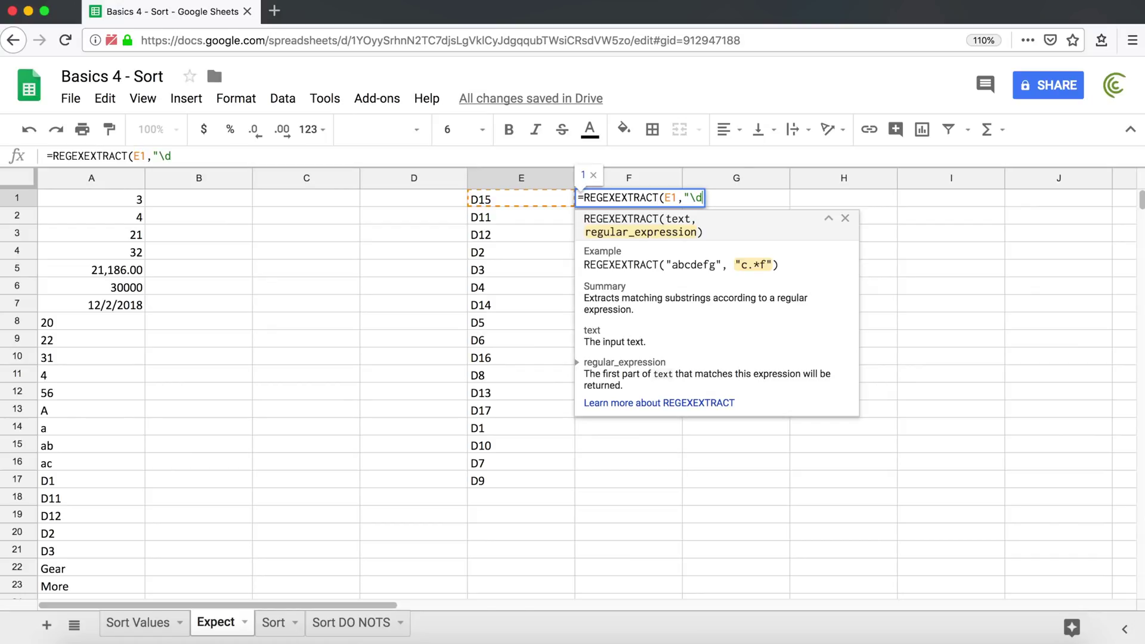
text(+"))
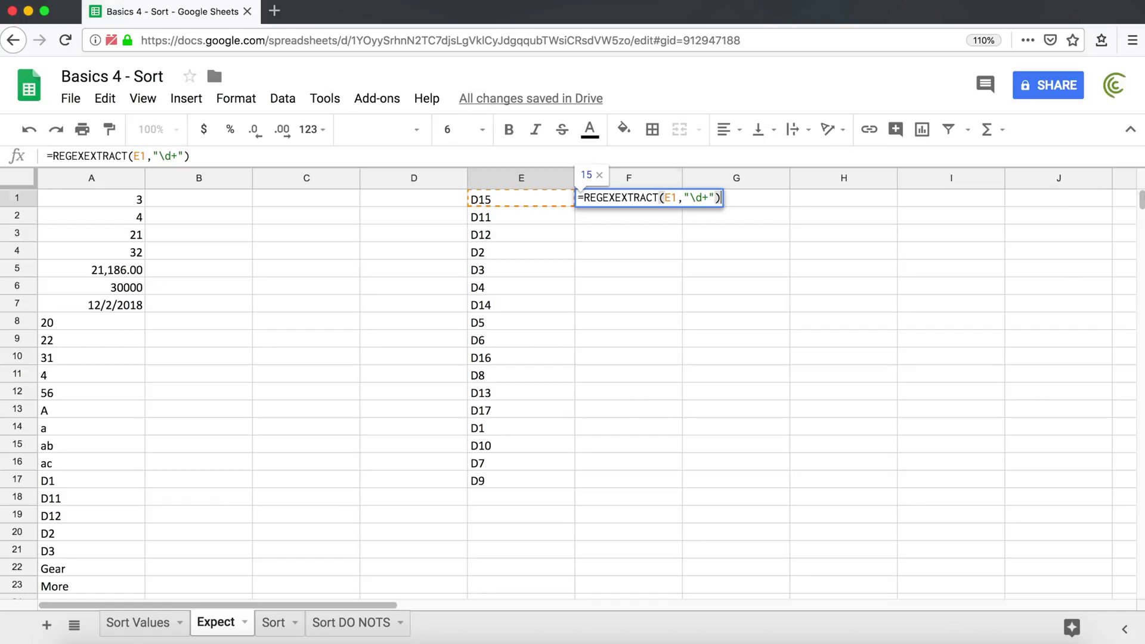
key(Return)
click(627, 203)
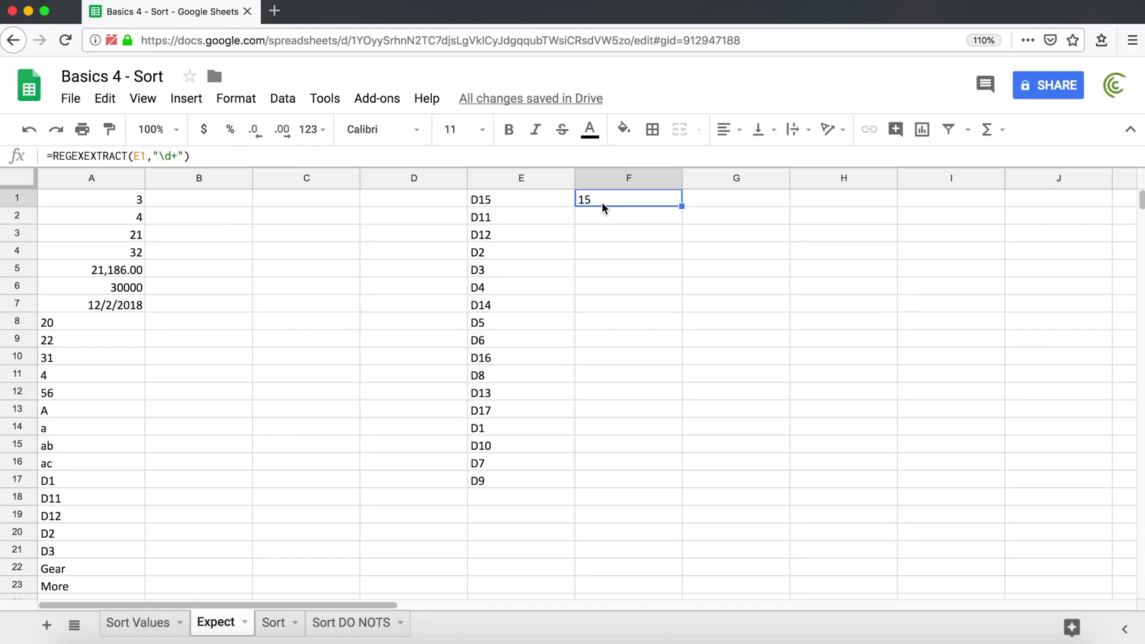
Step: Fill F1's formula down to F17, test-sort E1:F17 by column F, then undo the sort
drag(680, 208, 621, 484)
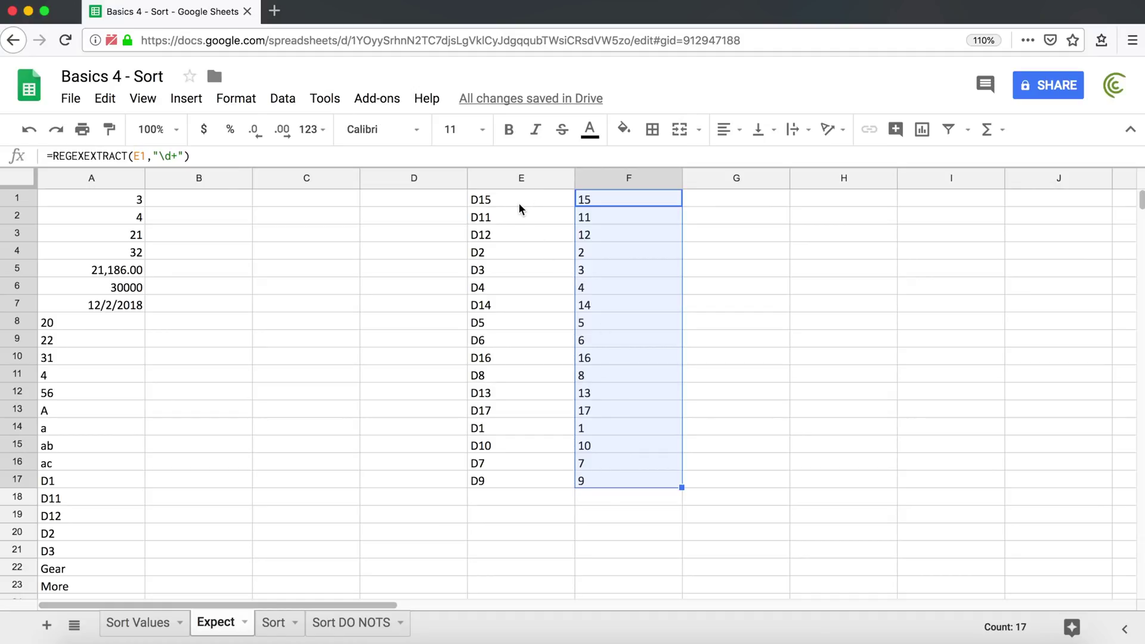
drag(509, 199, 611, 490)
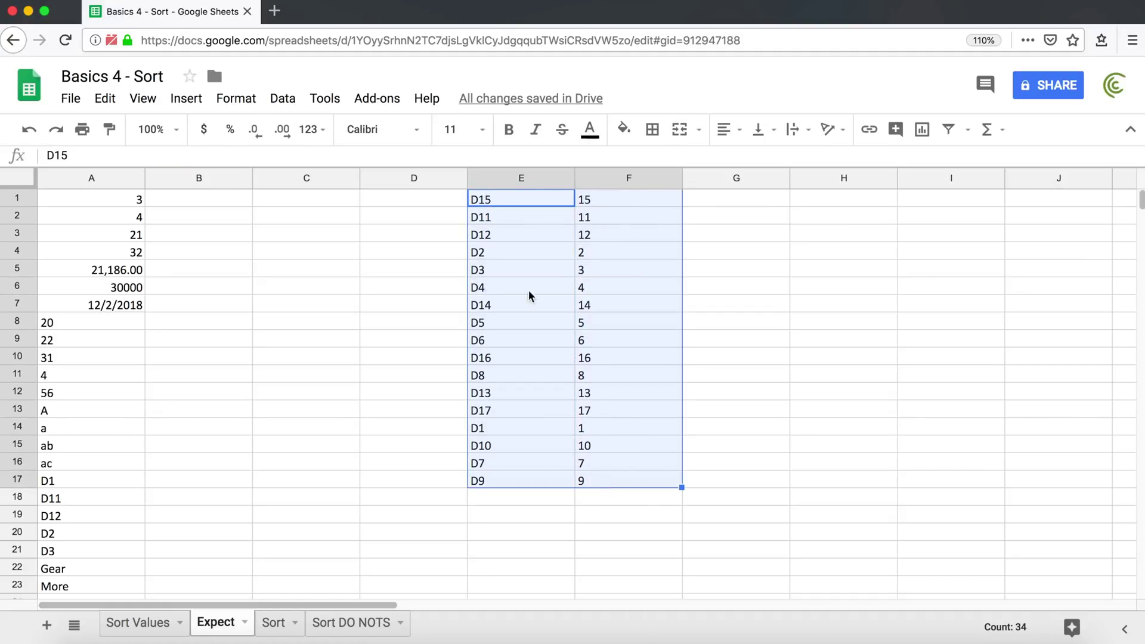
click(286, 100)
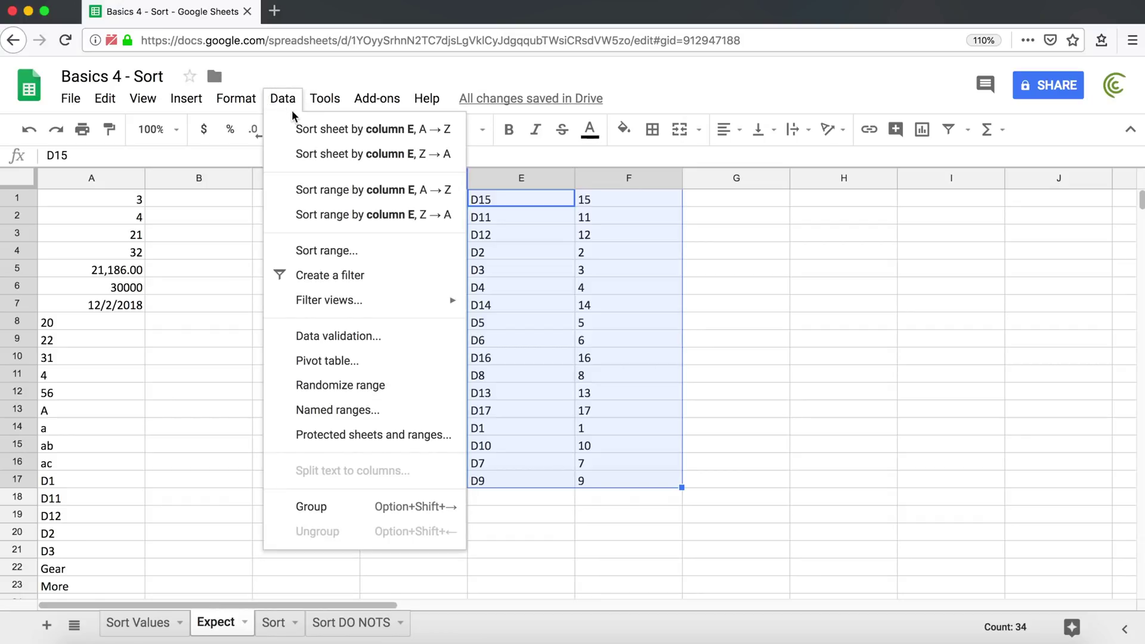
click(341, 255)
click(530, 344)
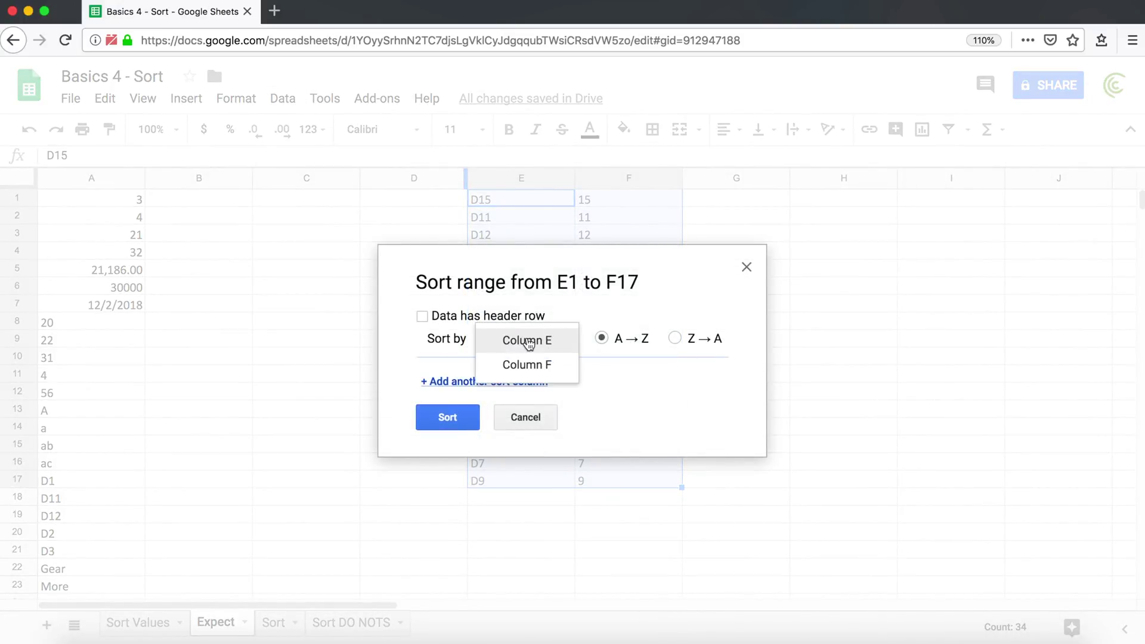
click(526, 364)
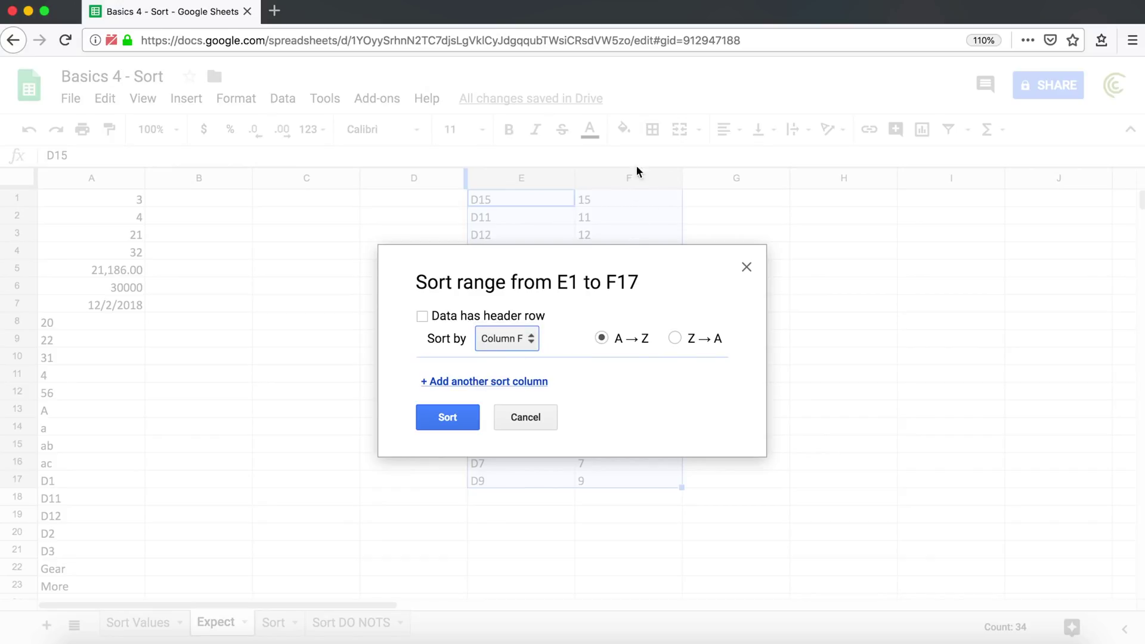
click(469, 409)
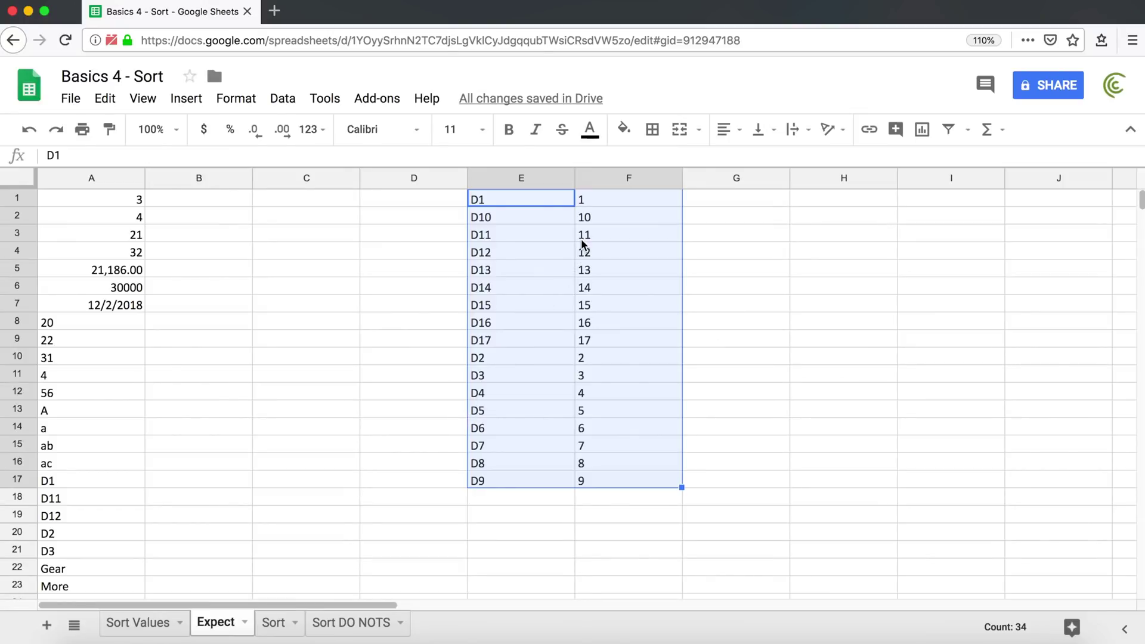
drag(586, 204, 571, 430)
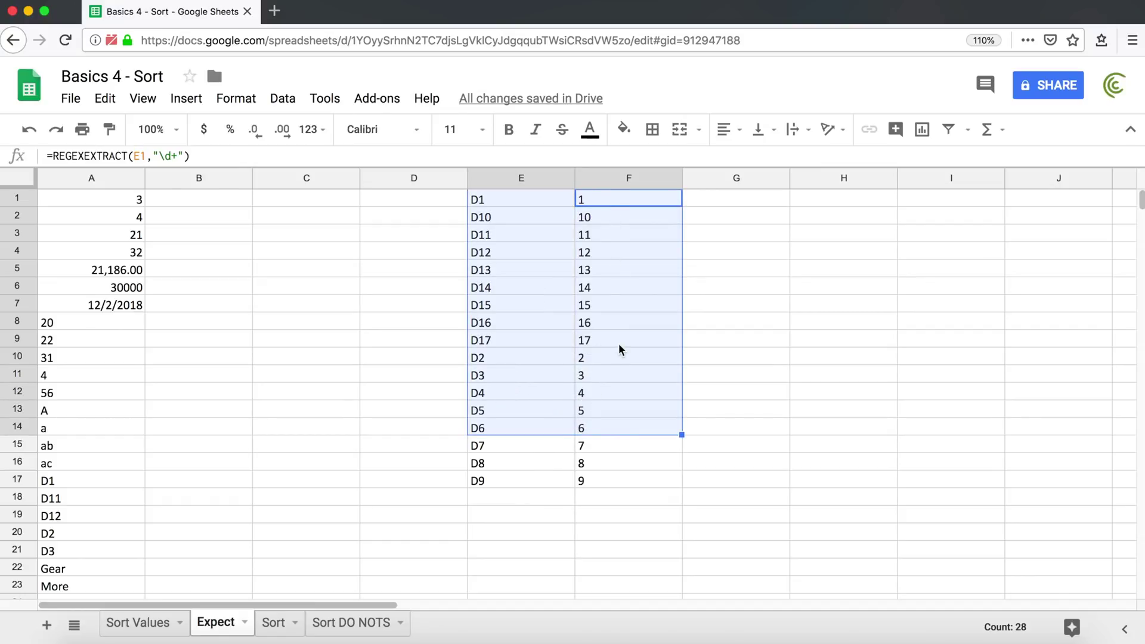
key(super+z)
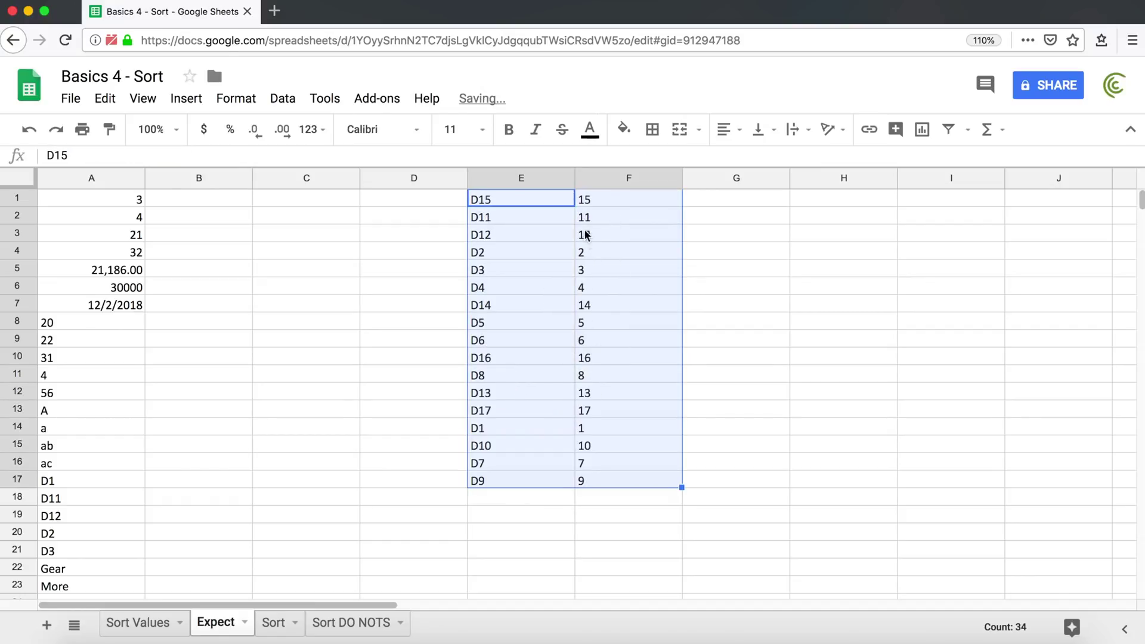
Step: Change F1 to =REGEXEXTRACT(E1,"\d+")+0 and fill it down to F17
double_click(599, 198)
click(723, 199)
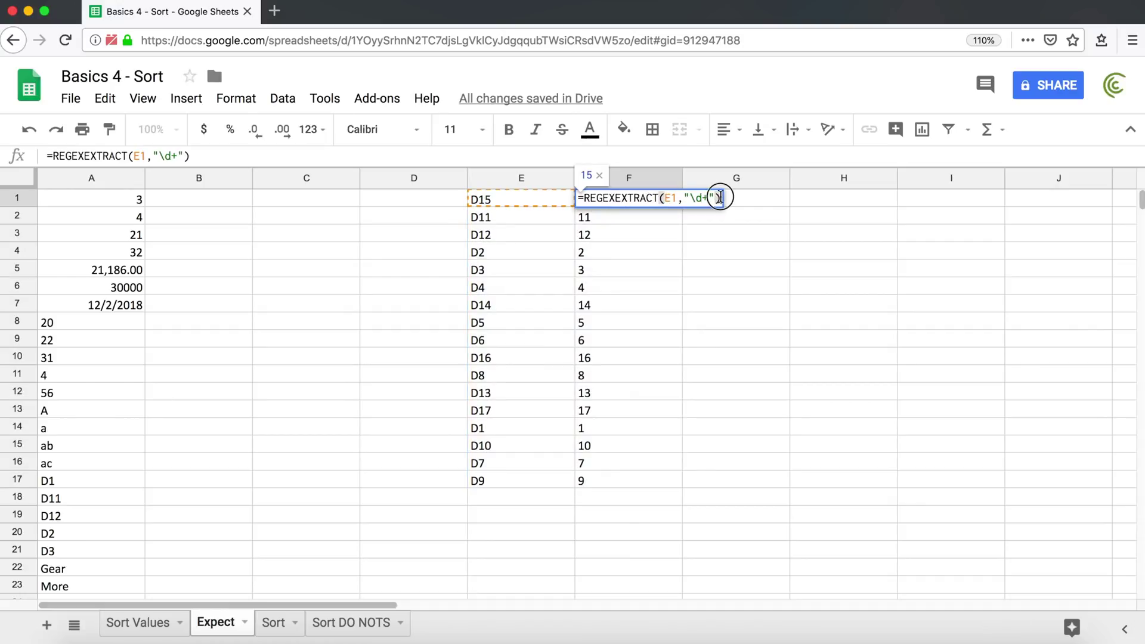
text(+)
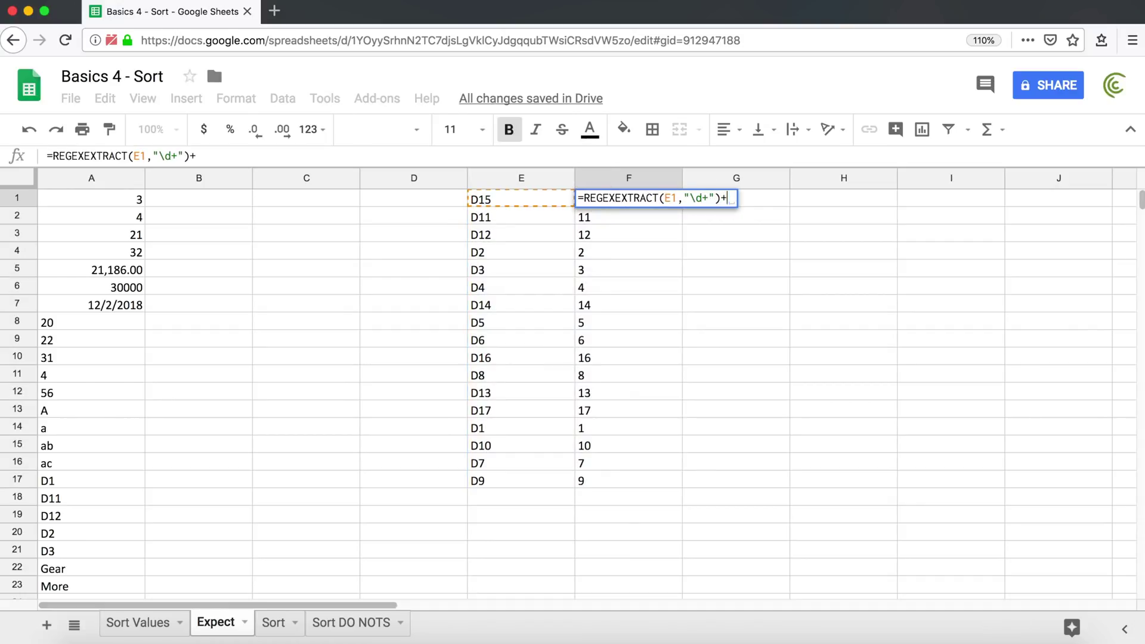
key(BackSpace)
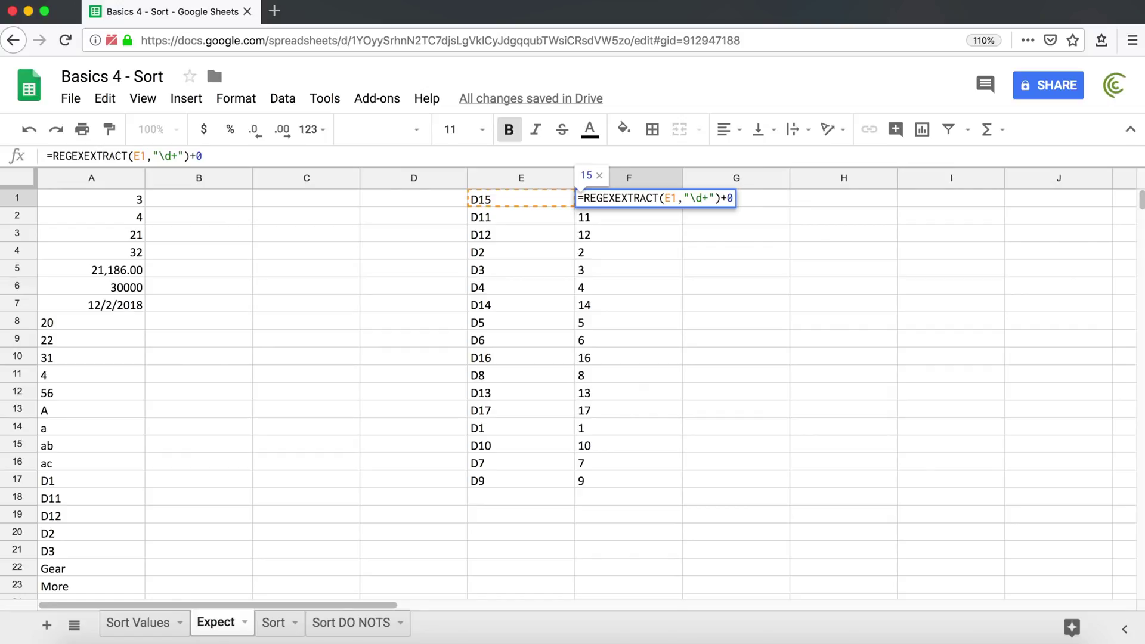
key(Return)
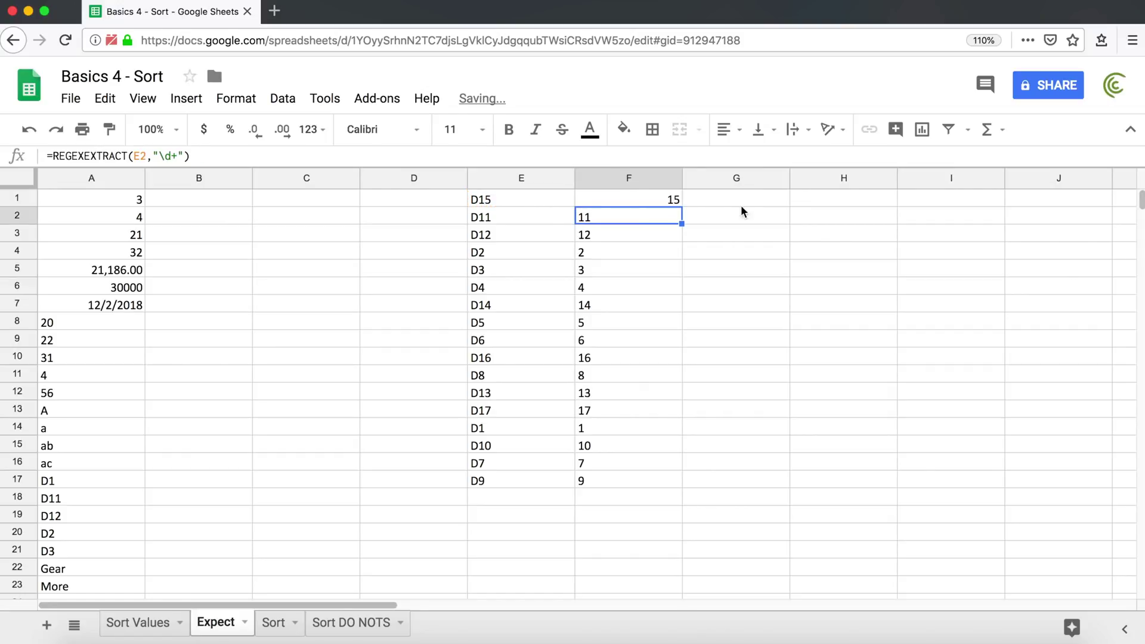
click(673, 200)
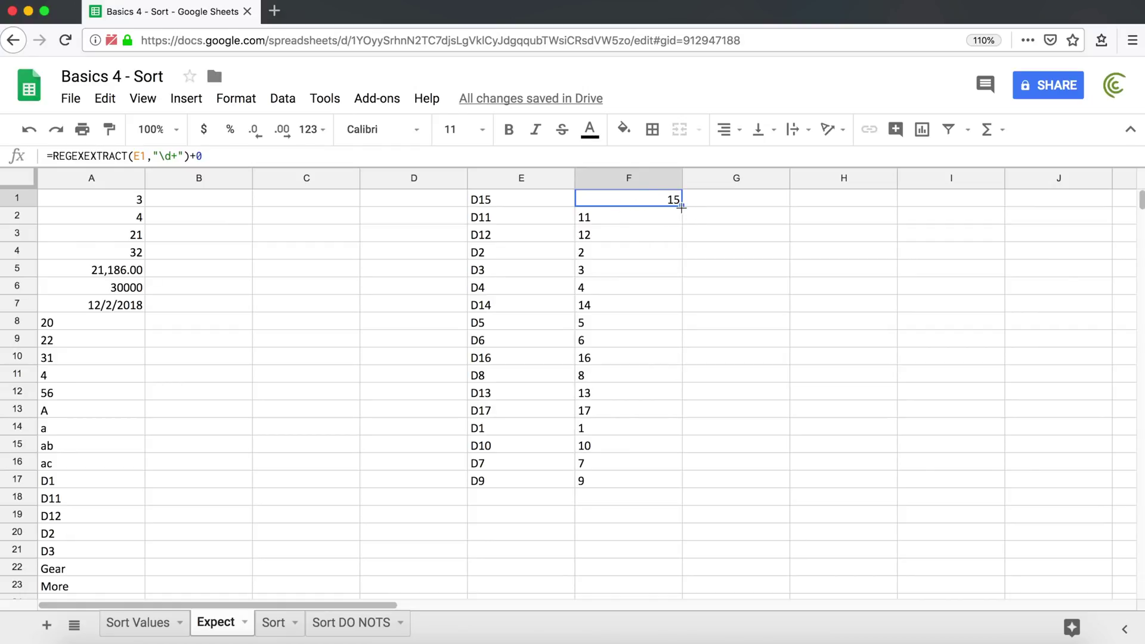
drag(682, 206, 663, 480)
Step: Sort E1:F17 by column F, A→Z, so the codes run D1 through D17
click(487, 204)
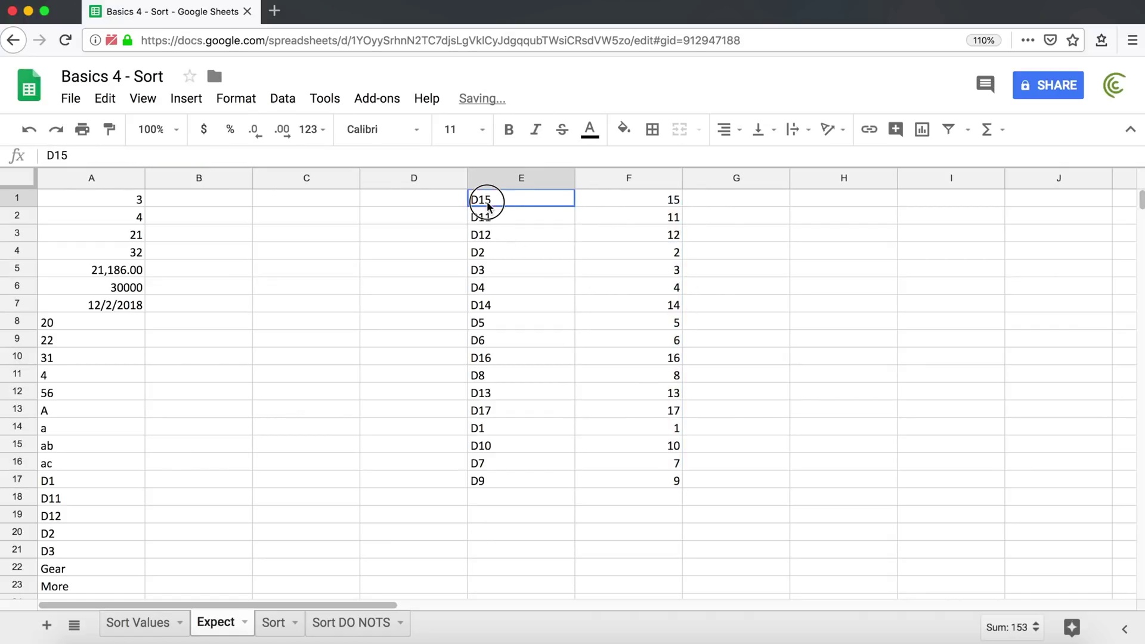
drag(488, 204, 657, 486)
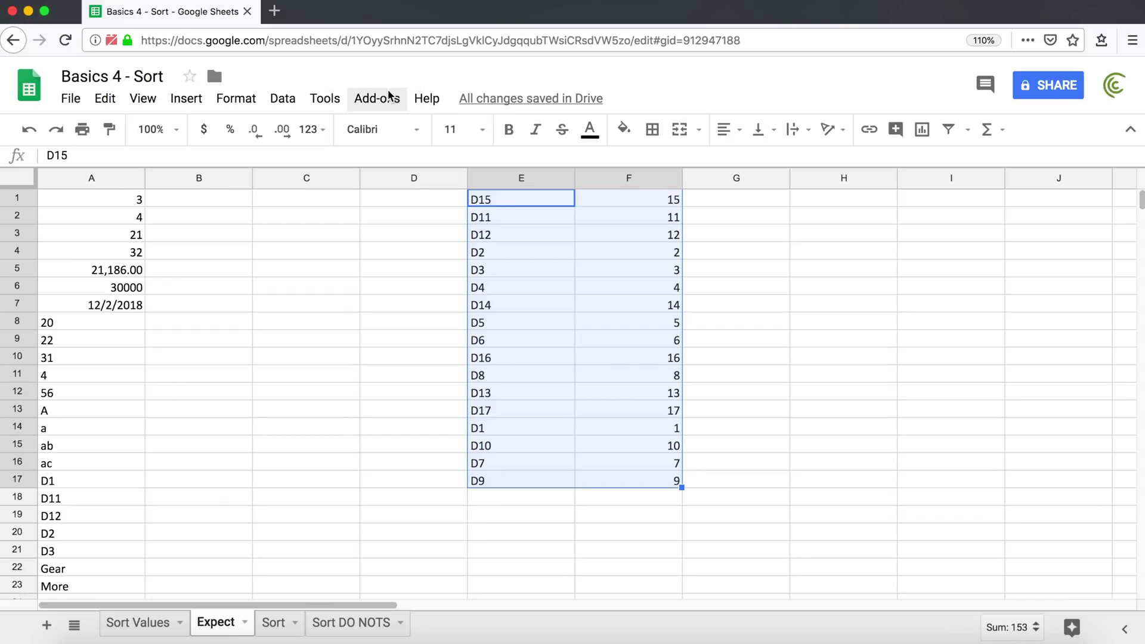
click(283, 99)
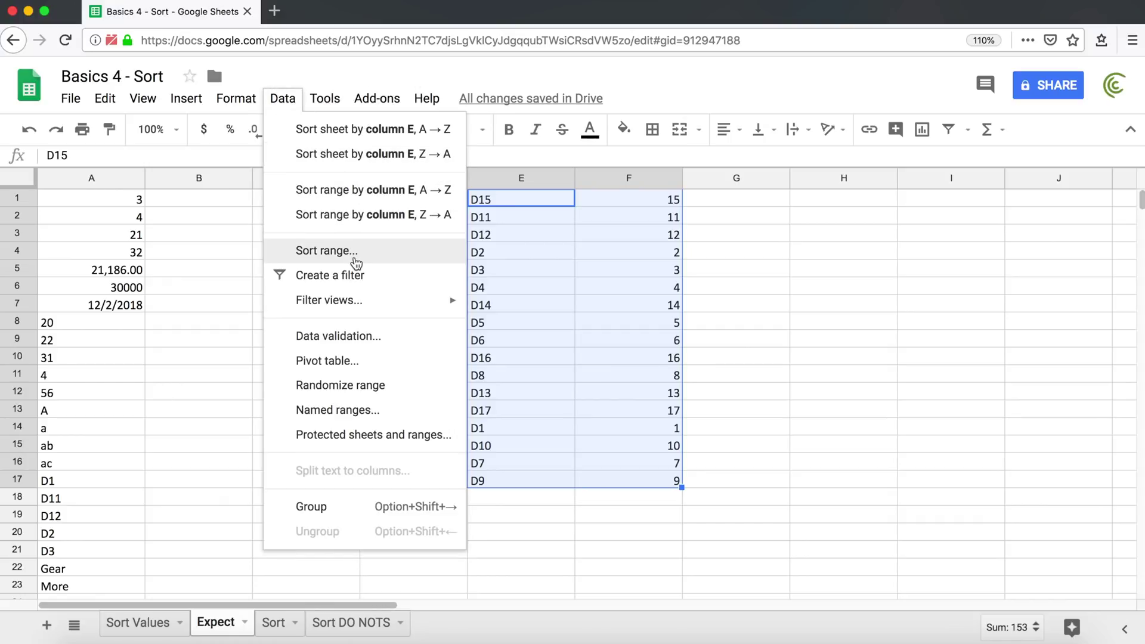
click(327, 251)
click(513, 338)
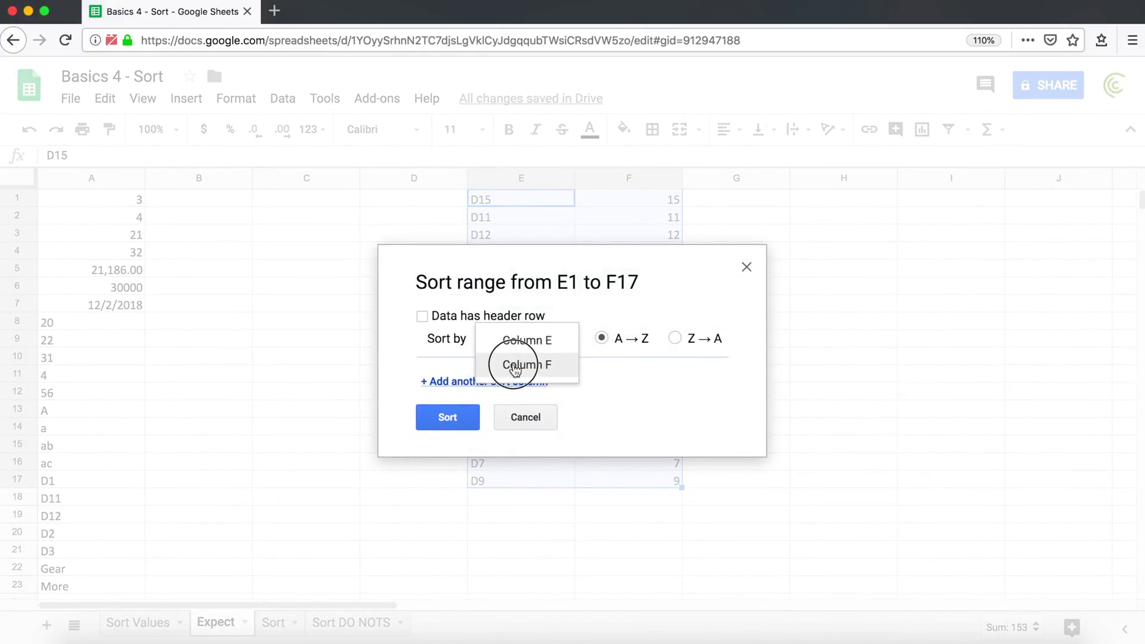
click(515, 365)
click(447, 417)
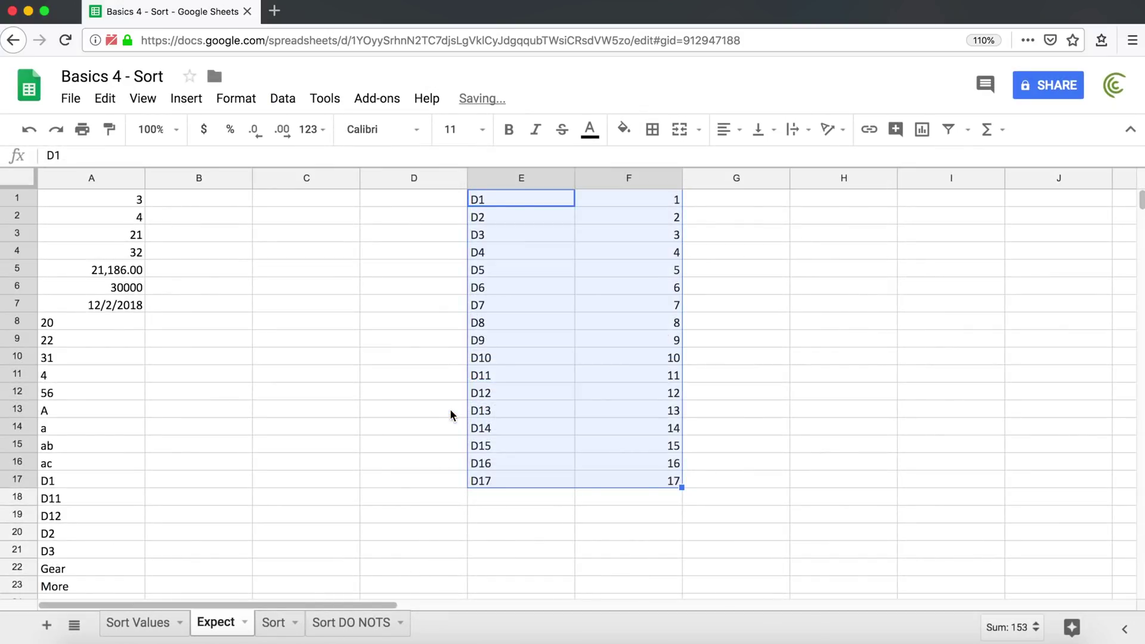
Step: Inspect F3's formula and review the sorted numbers in F1:F17 and labels in E1:E17
click(602, 234)
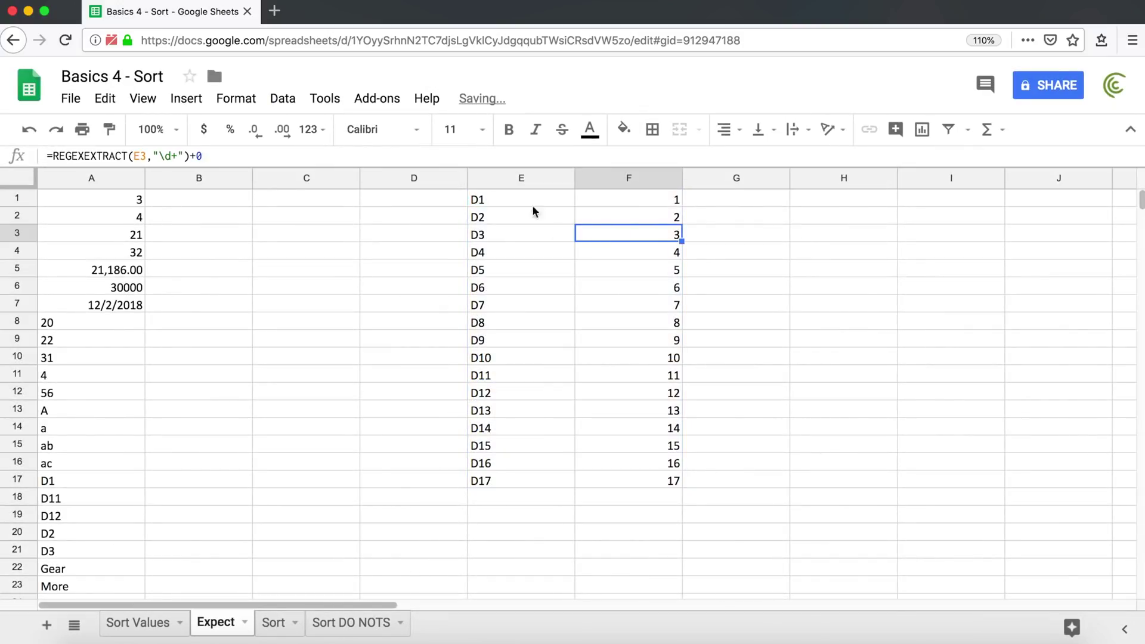
click(603, 210)
drag(606, 198, 611, 451)
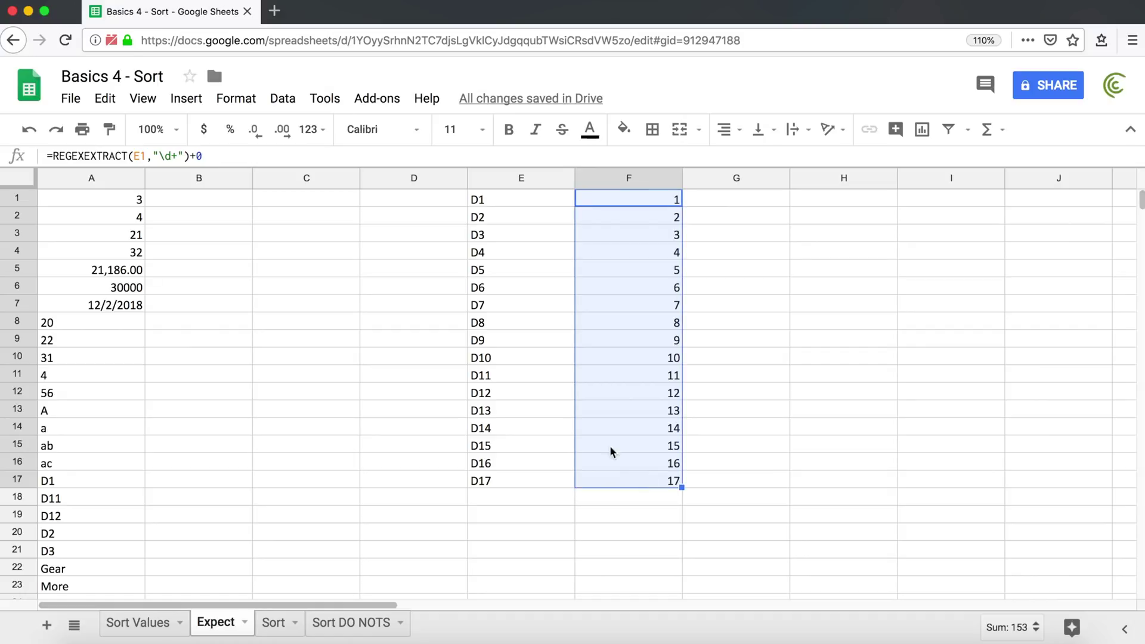
drag(497, 203, 516, 477)
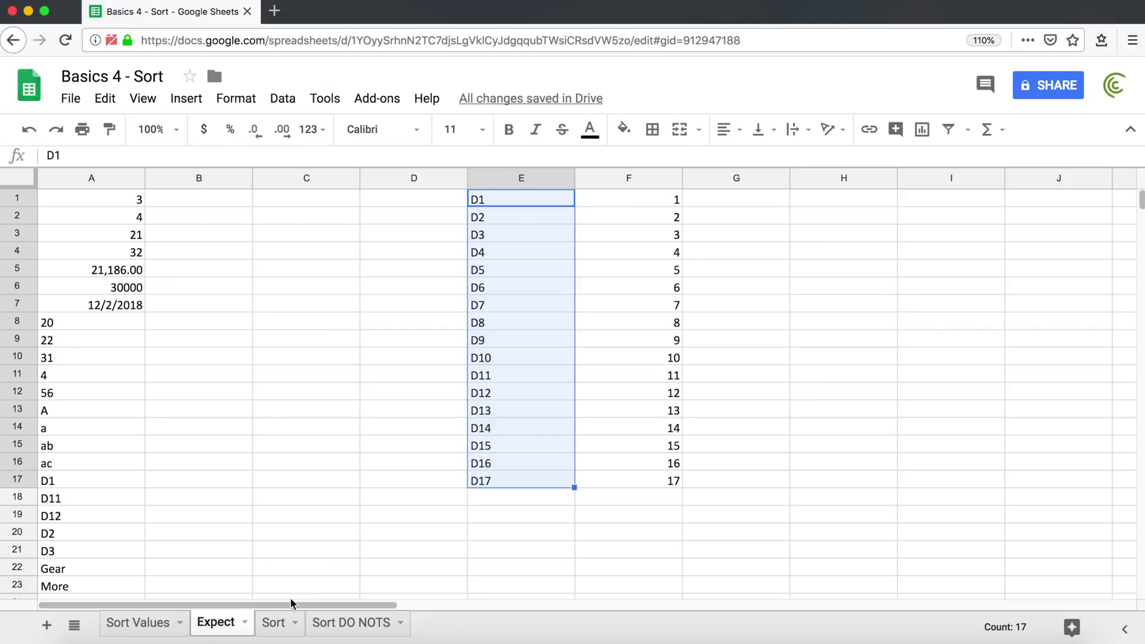
Step: Switch to the Sort sheet and select the sales table A1:G17, headers Date through COGS
click(274, 622)
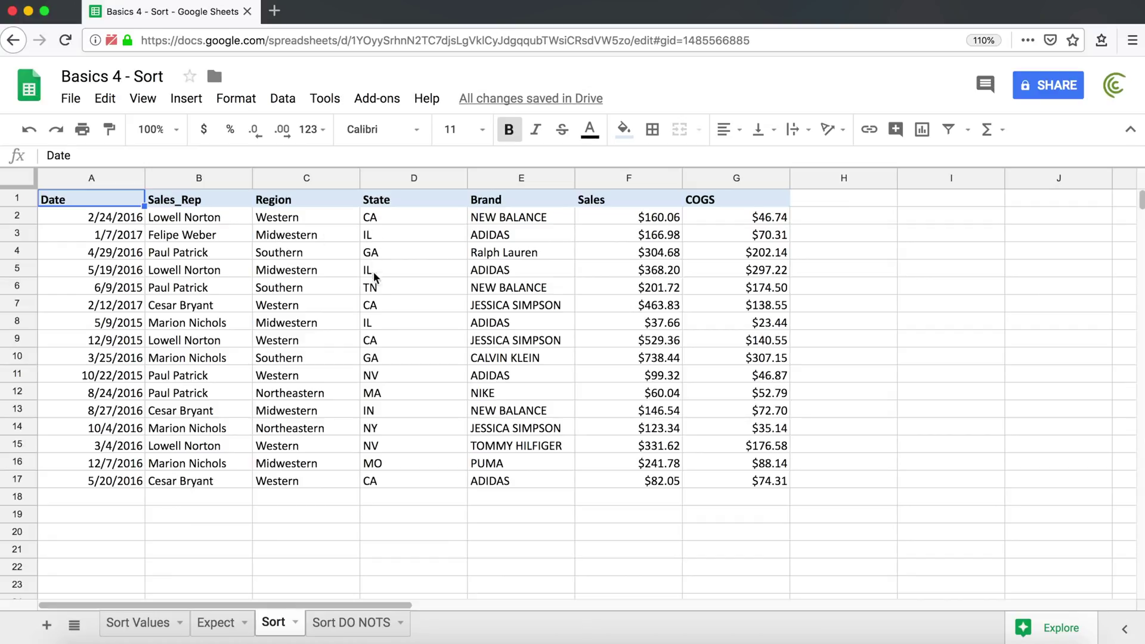
click(373, 308)
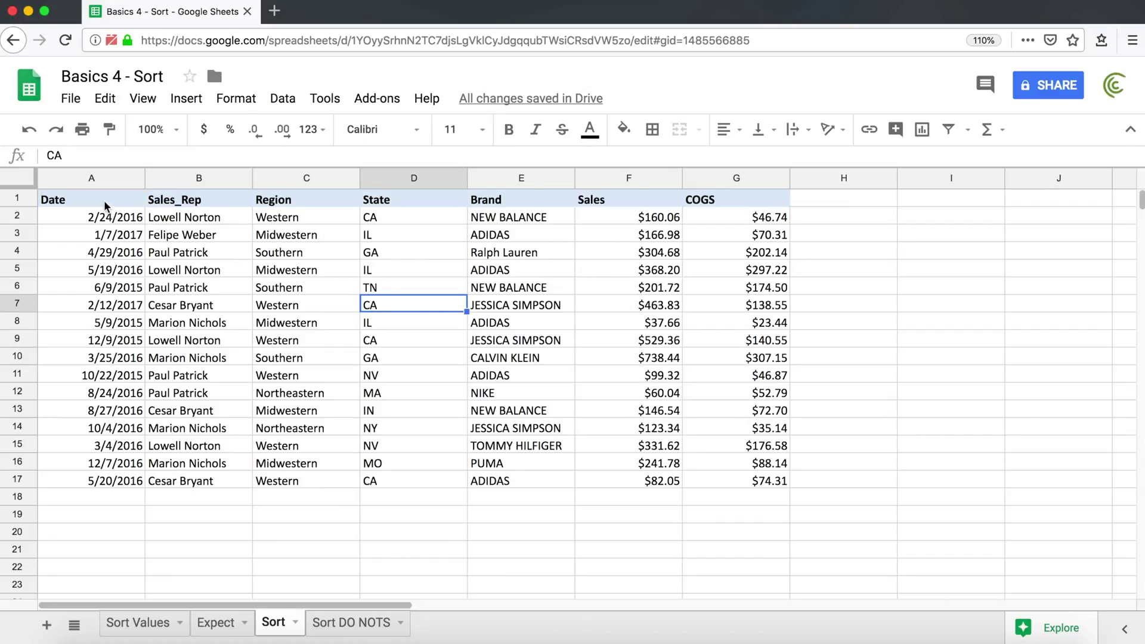
drag(104, 199, 723, 201)
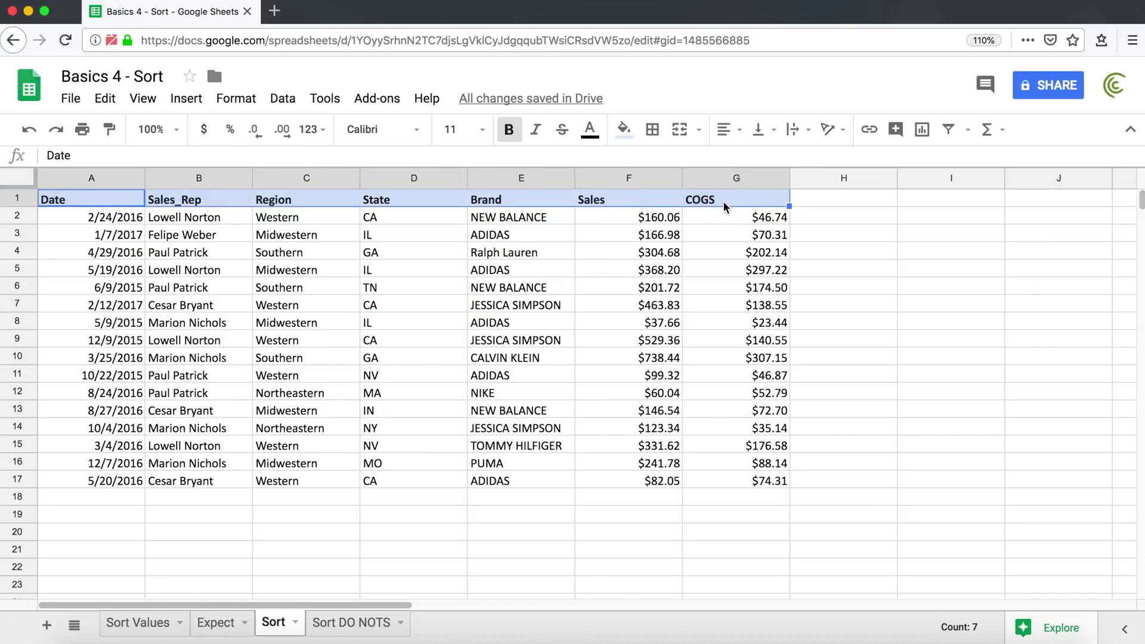
click(723, 200)
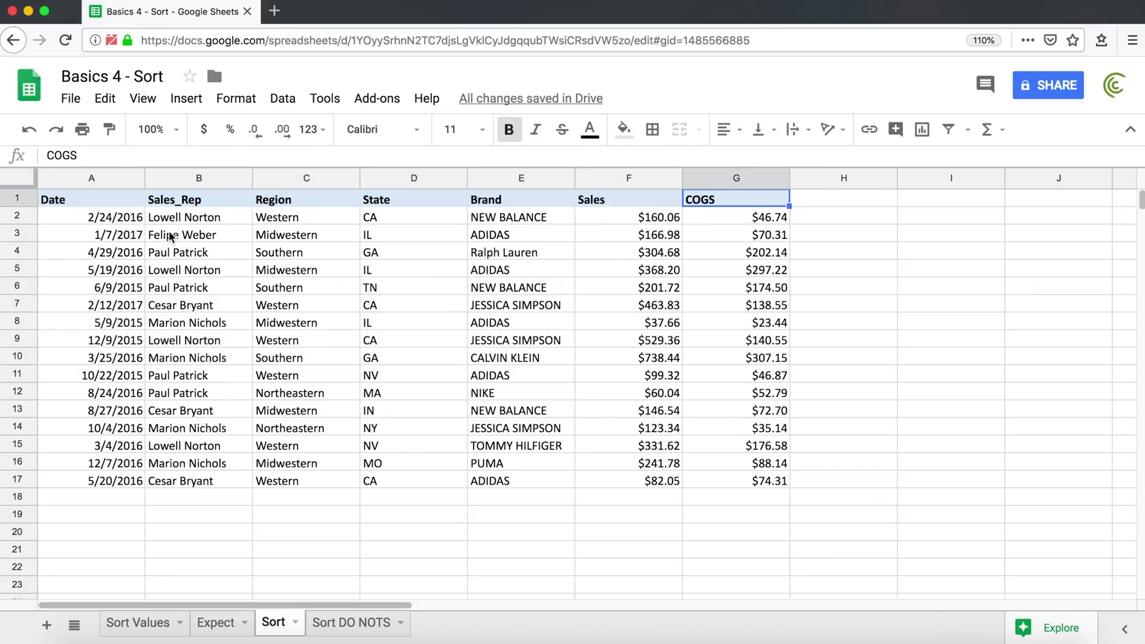
drag(94, 198, 761, 480)
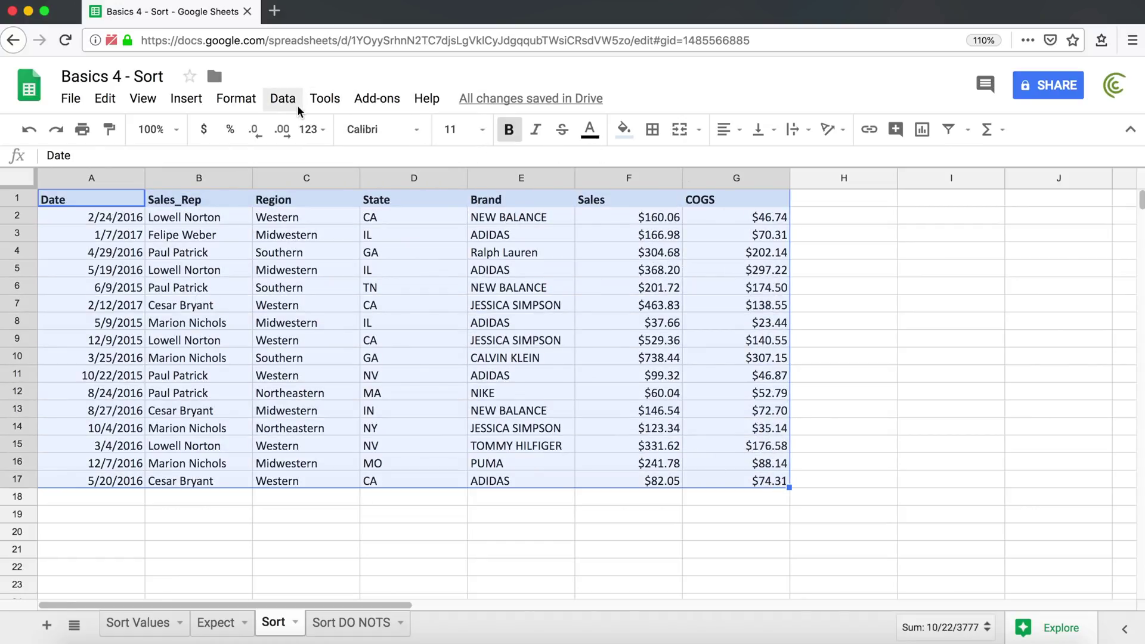
click(281, 100)
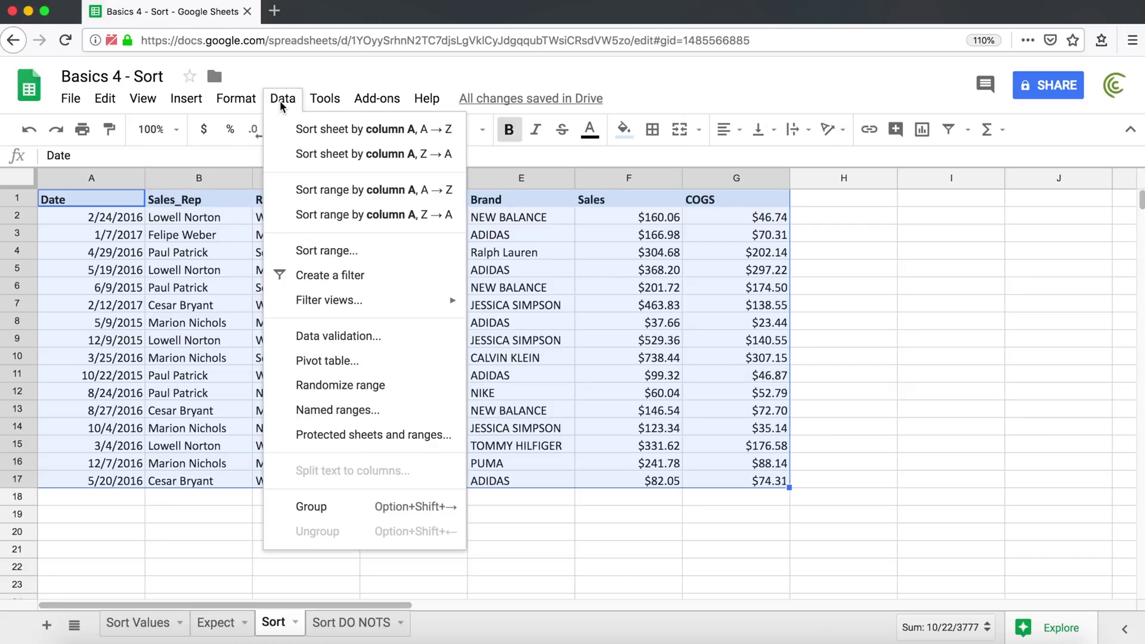
click(332, 251)
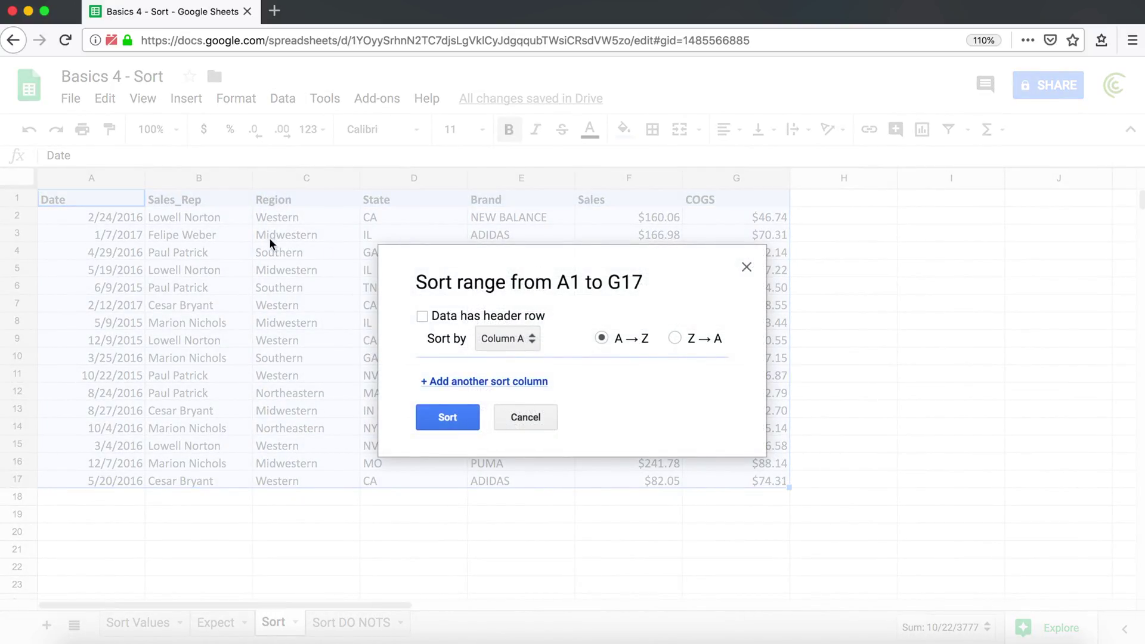
click(455, 320)
click(504, 338)
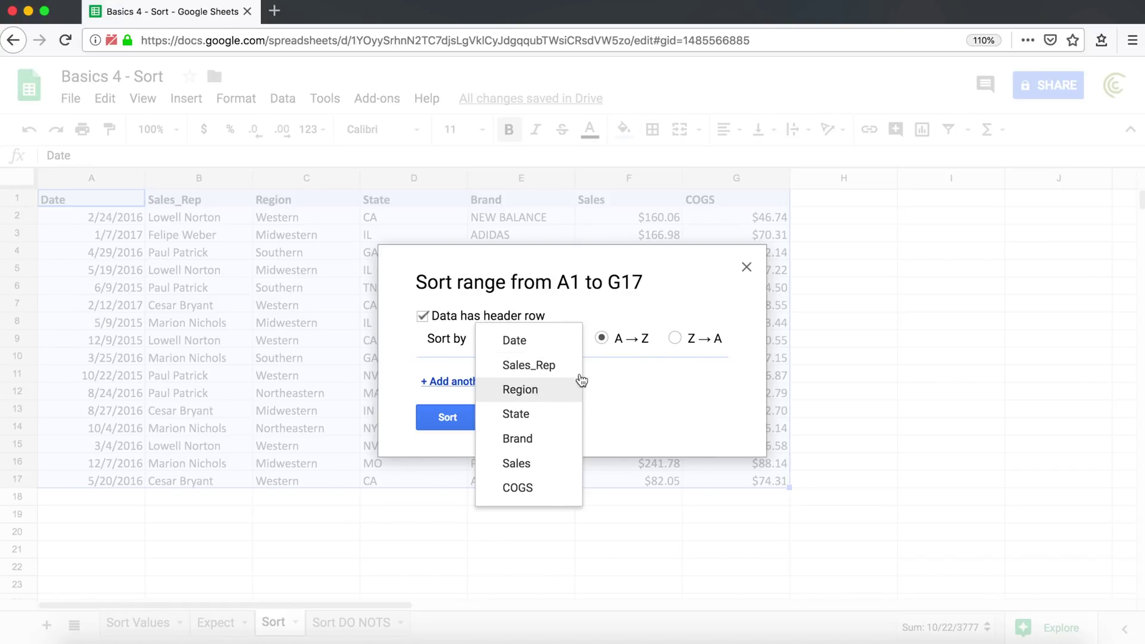
click(542, 464)
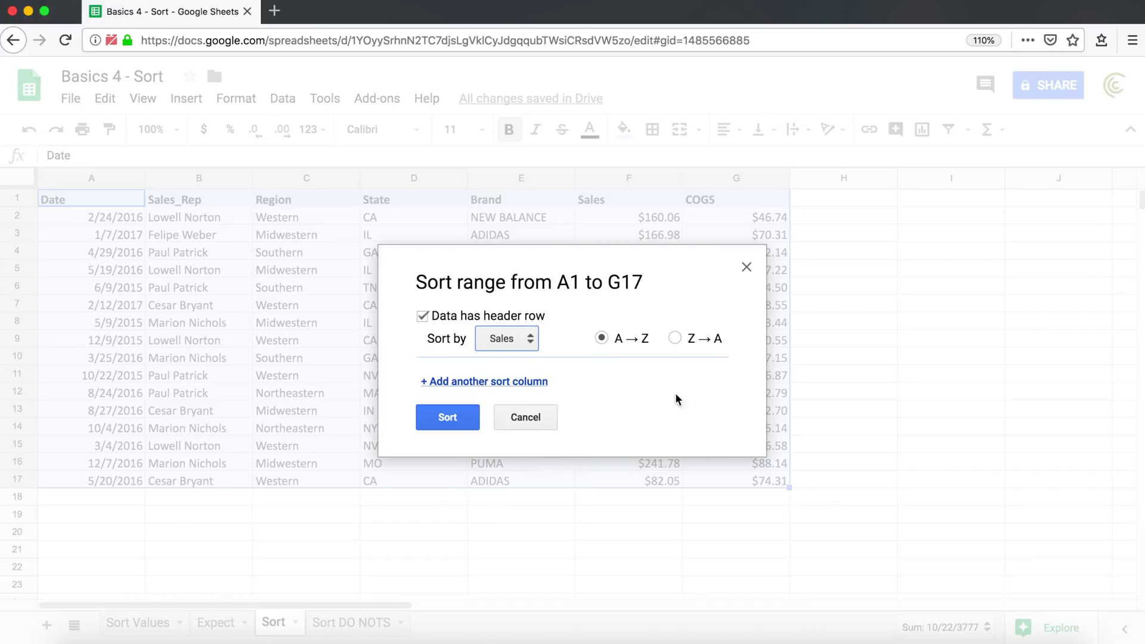
click(673, 340)
click(456, 418)
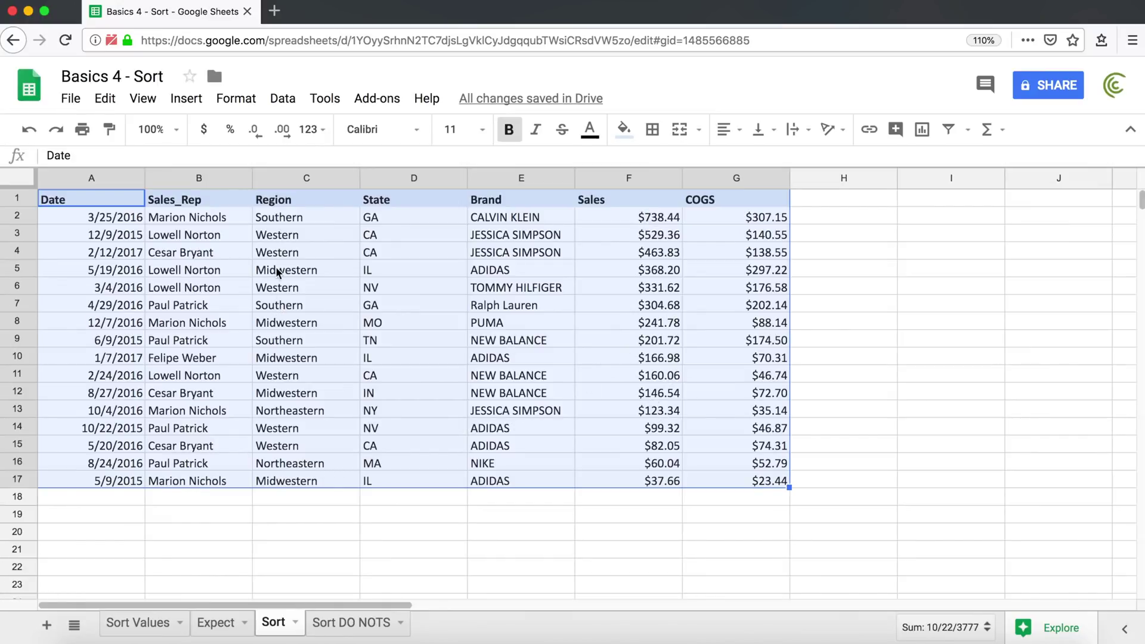
drag(640, 220, 638, 358)
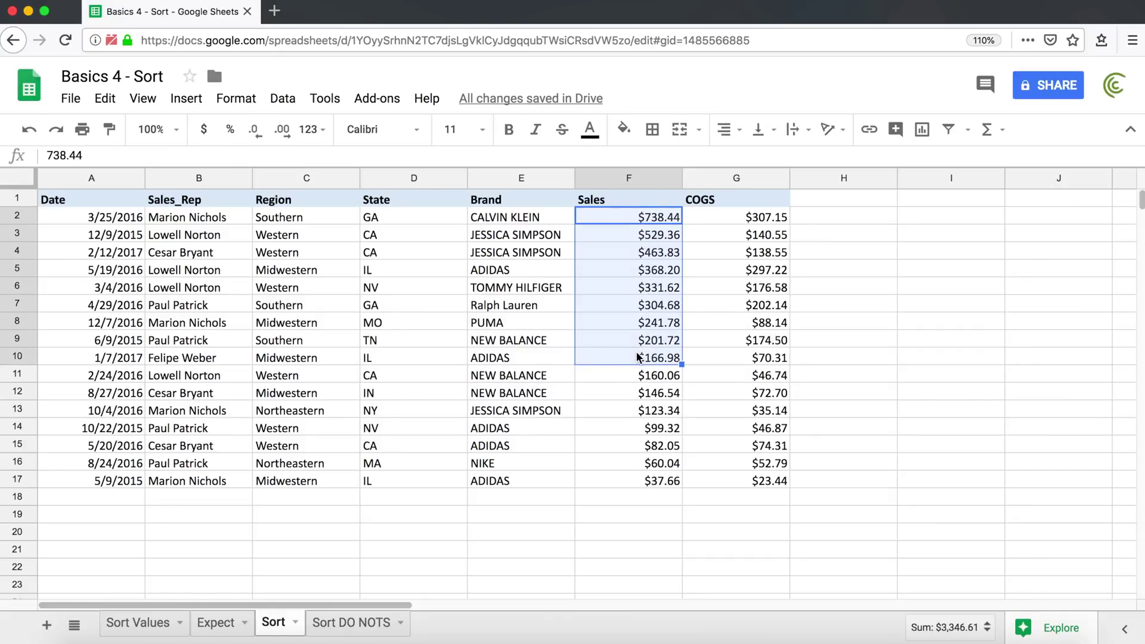
key(super+z)
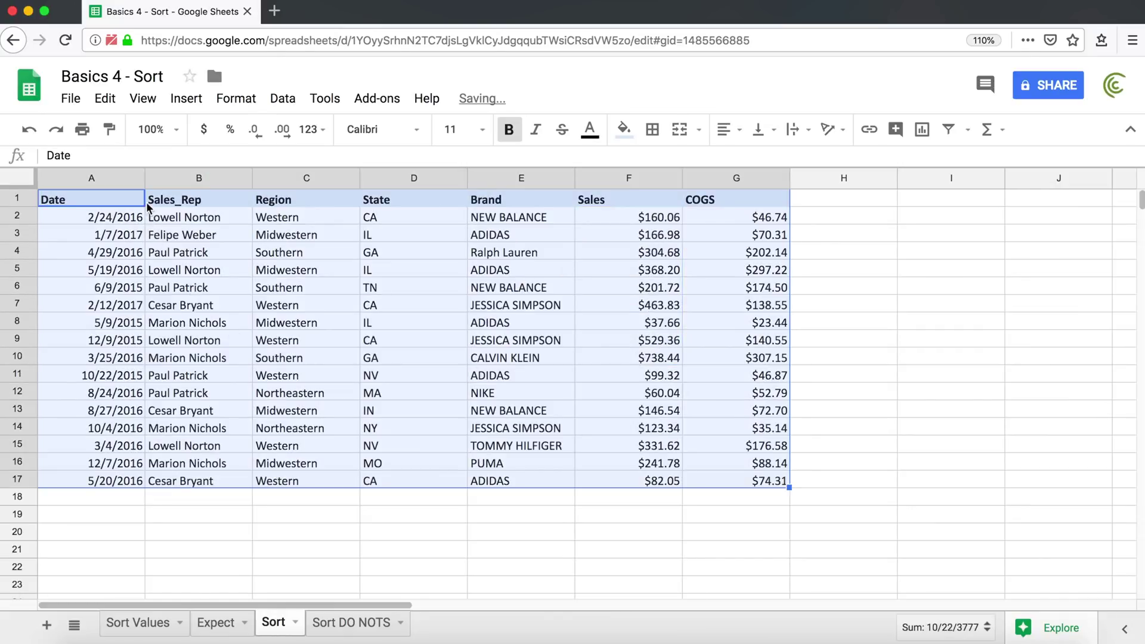
Step: Sort A1:G17 by Sales_Rep A→Z with Data has header row ticked
click(134, 204)
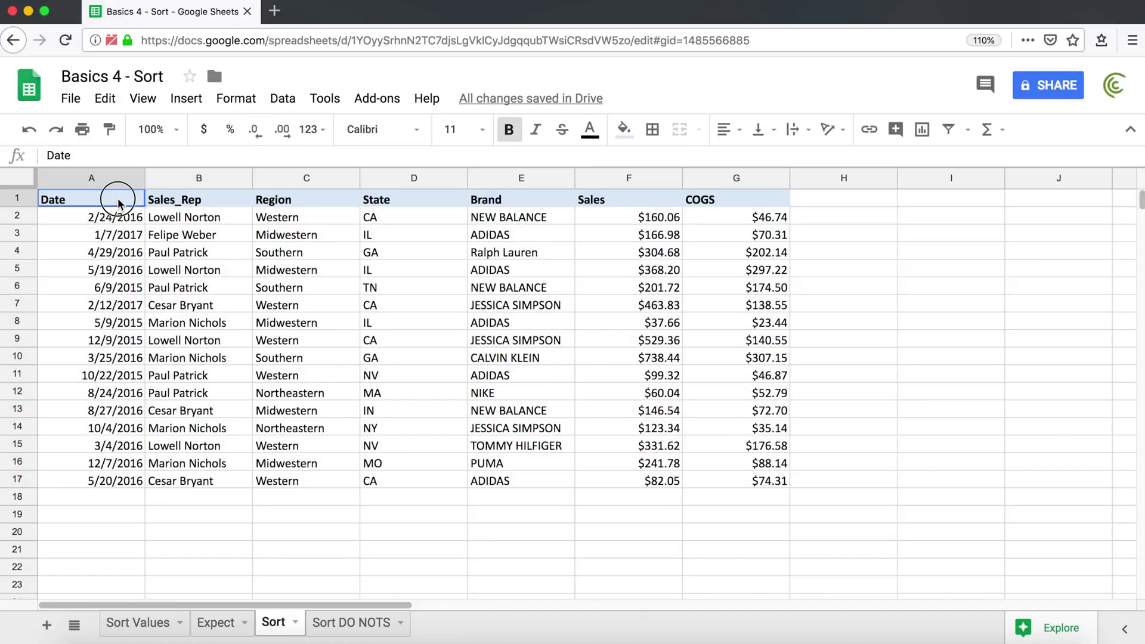
drag(119, 203, 754, 481)
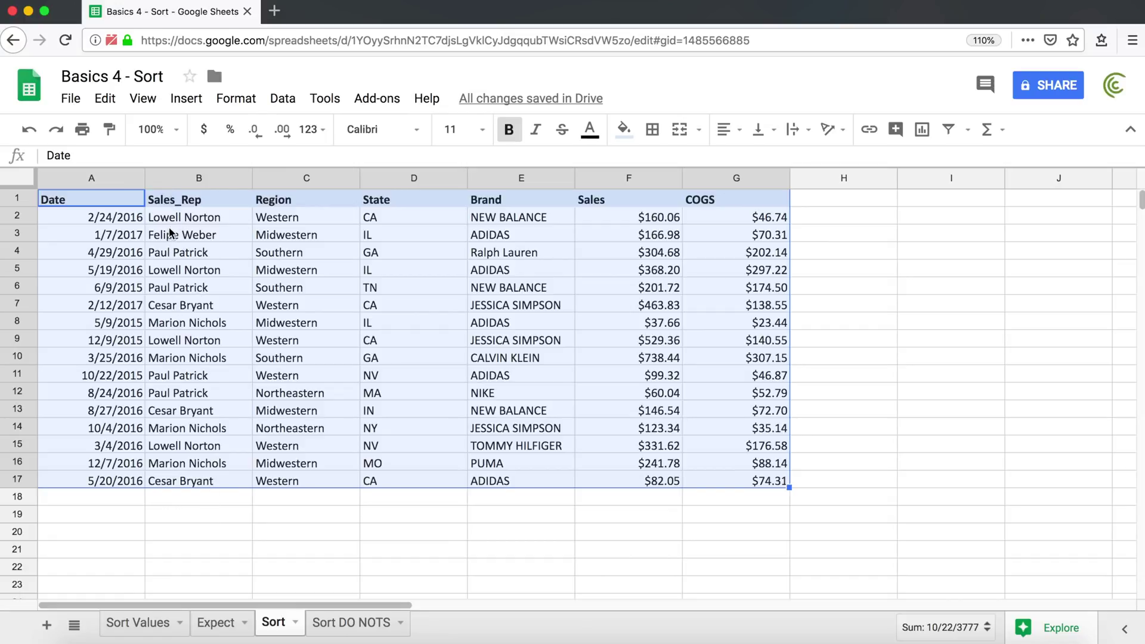
click(283, 101)
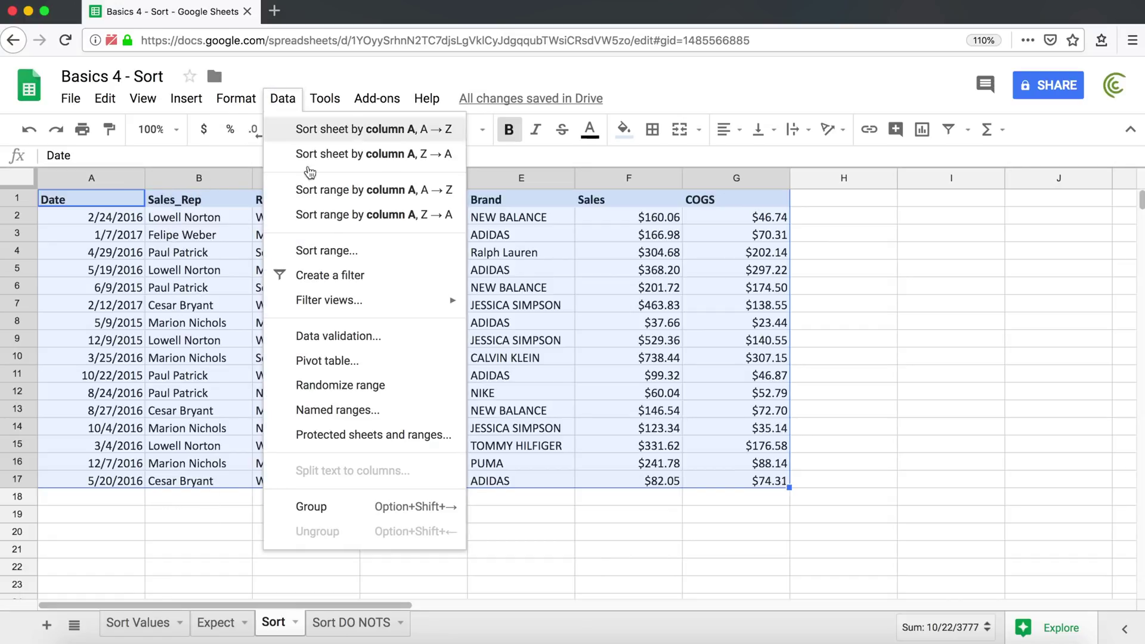
click(353, 249)
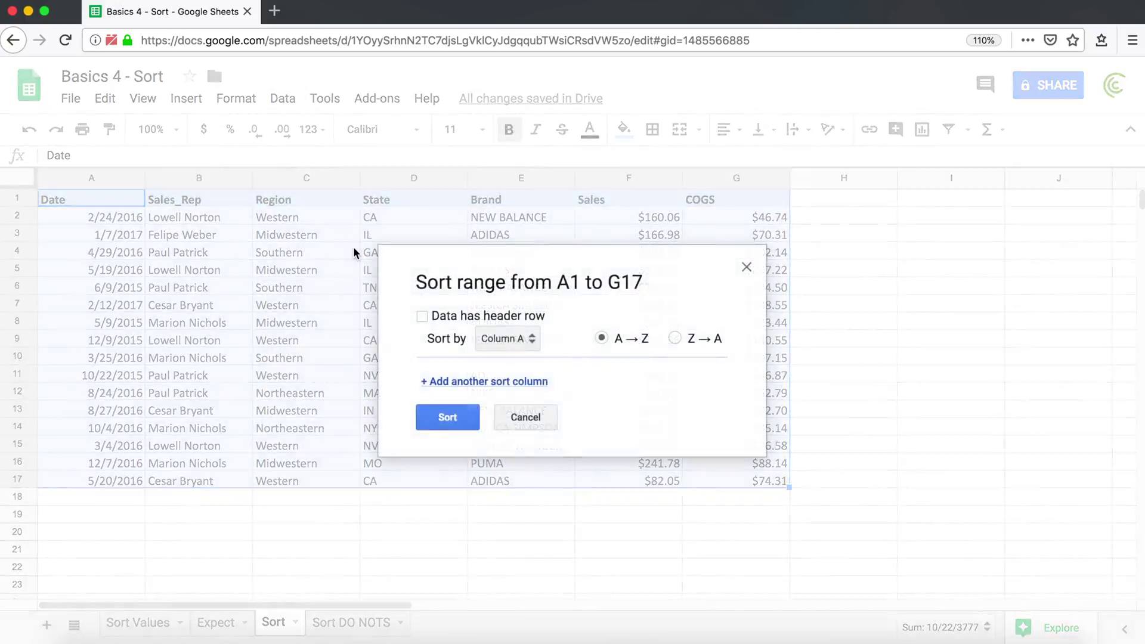
click(487, 316)
click(519, 345)
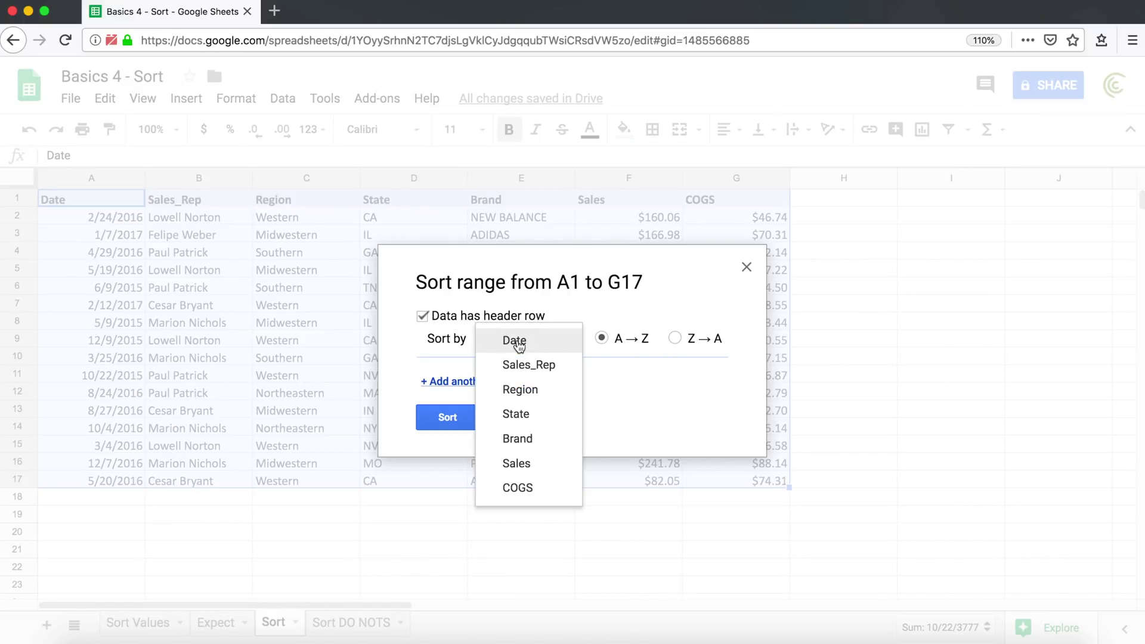
click(534, 367)
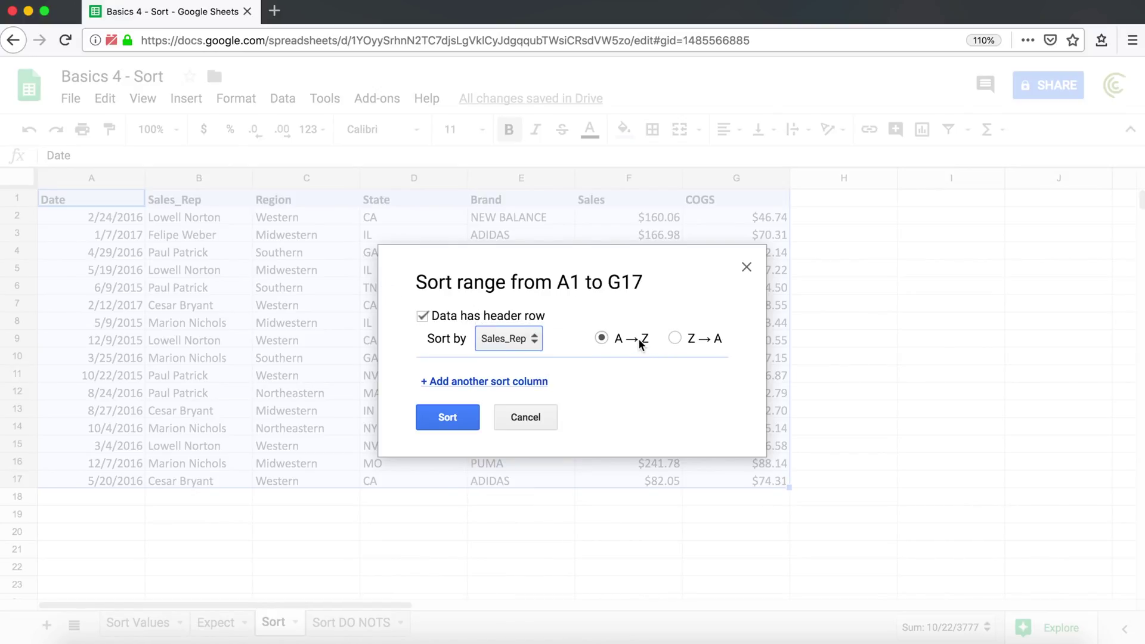
click(457, 414)
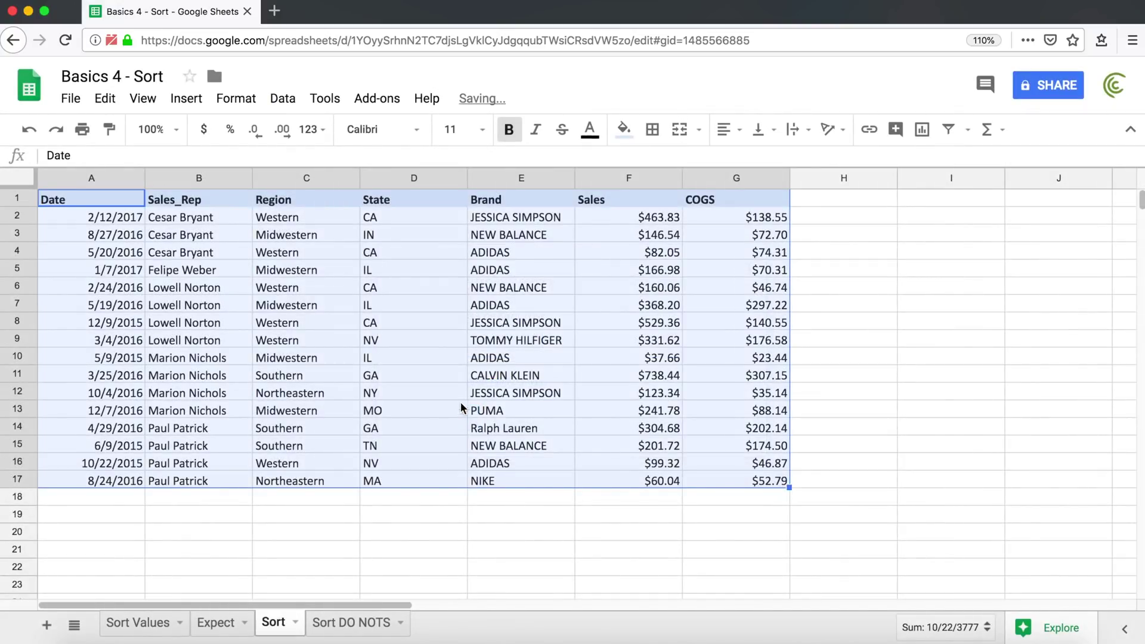
drag(228, 219, 217, 480)
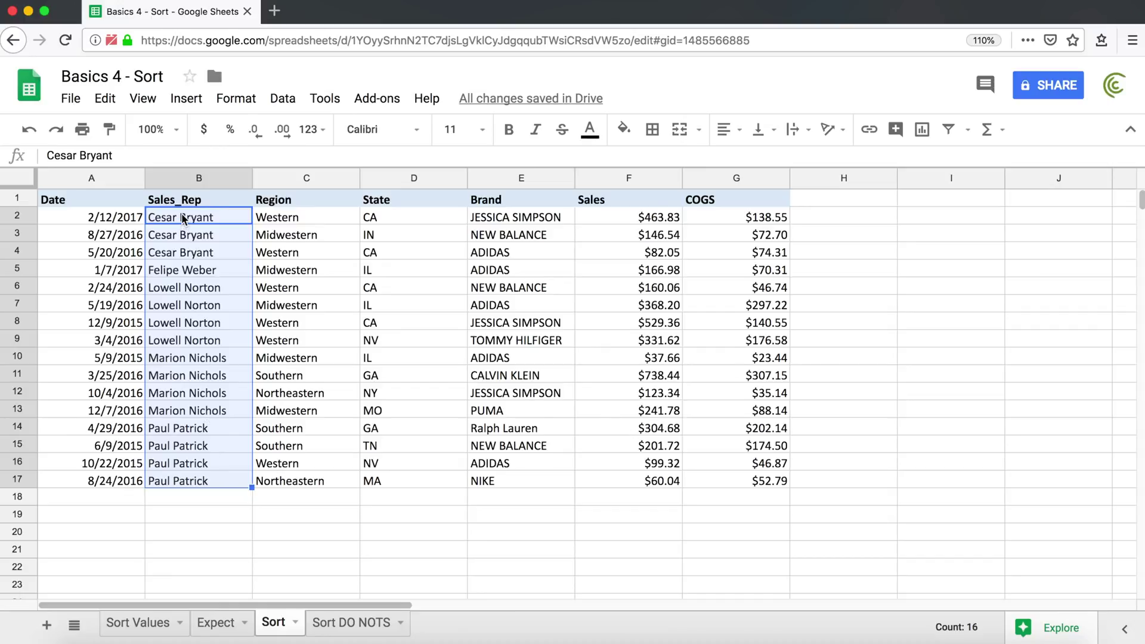
click(235, 215)
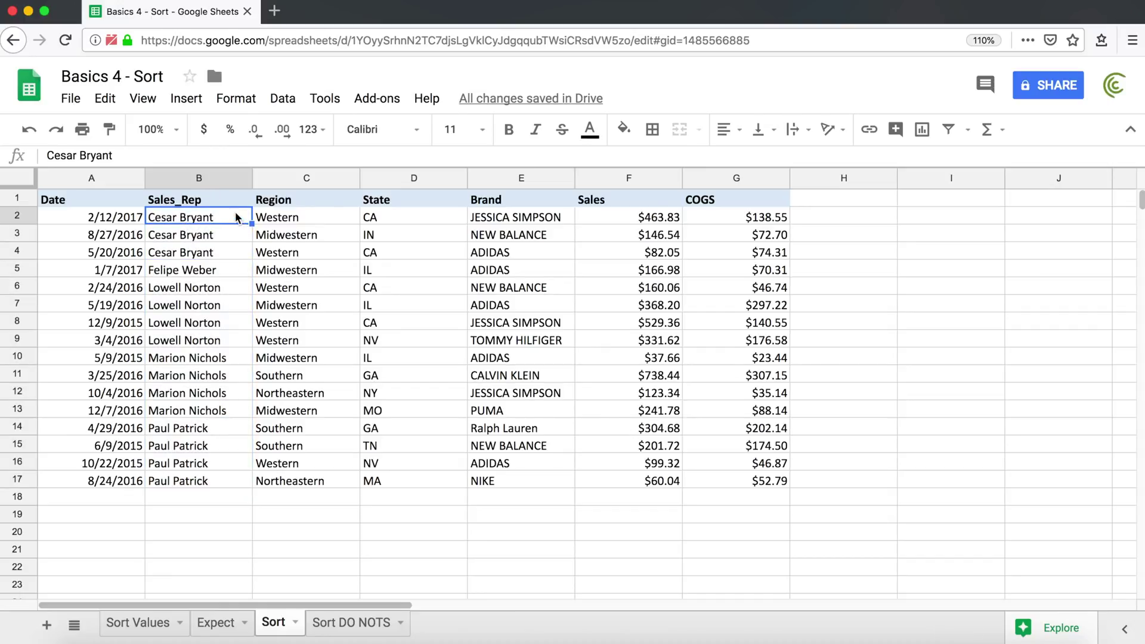
drag(235, 214, 230, 250)
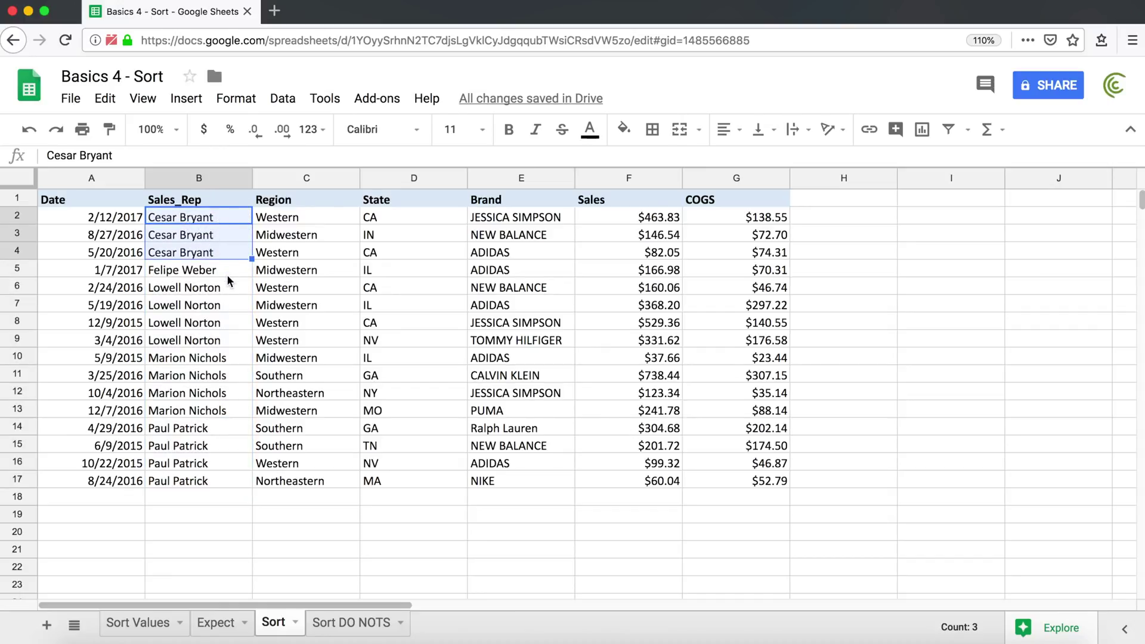
drag(200, 289, 230, 337)
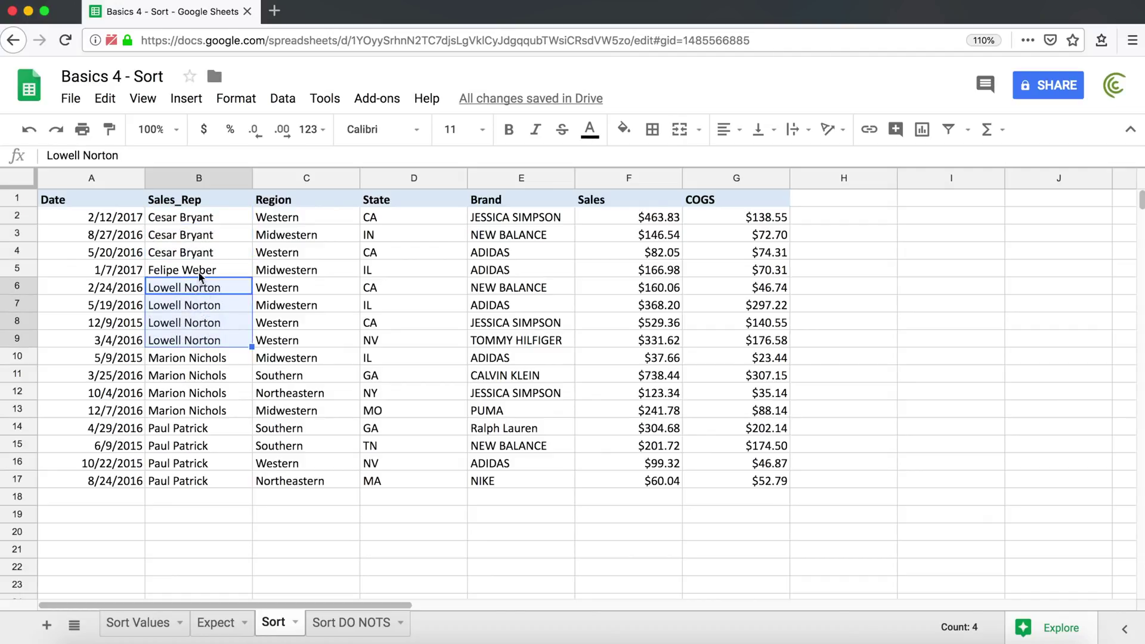
drag(618, 221, 627, 255)
click(198, 218)
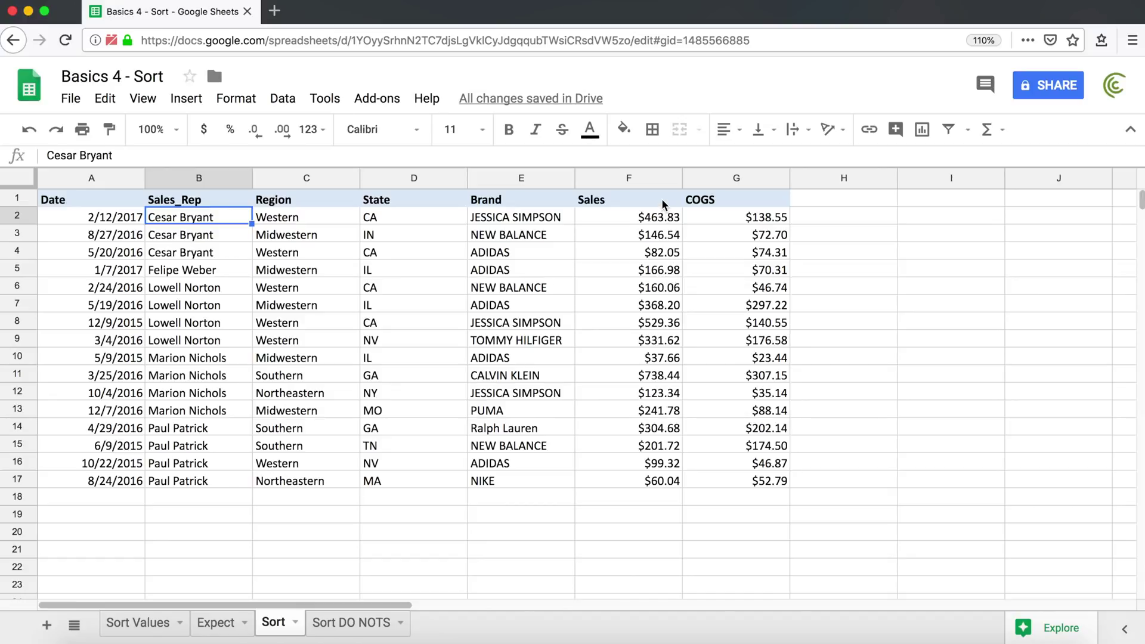
drag(215, 290, 218, 338)
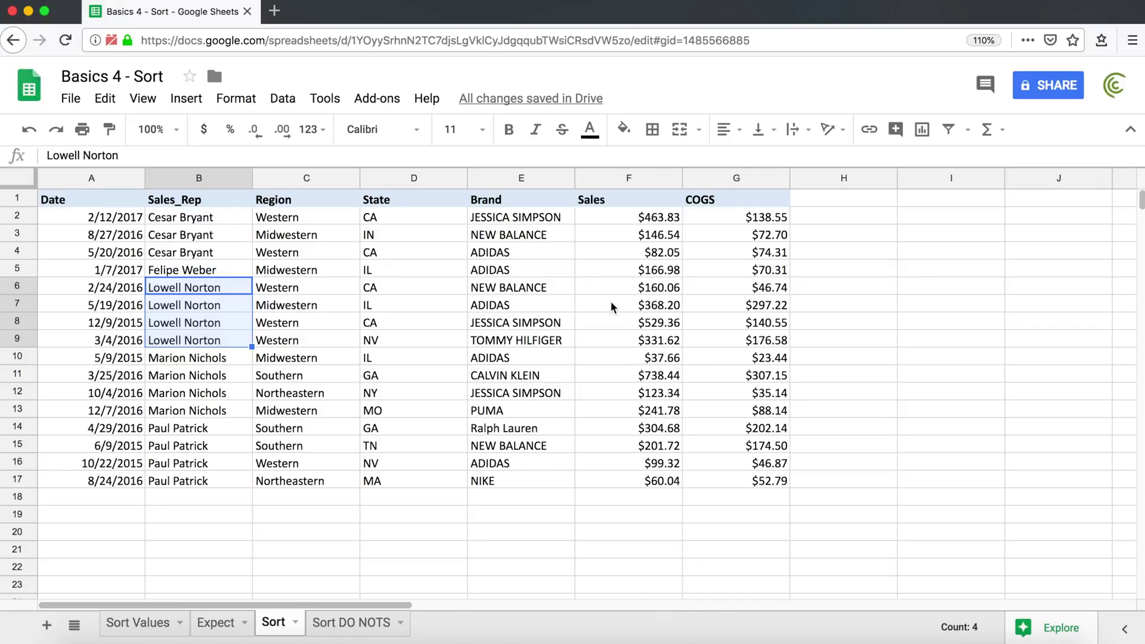
drag(628, 285, 624, 343)
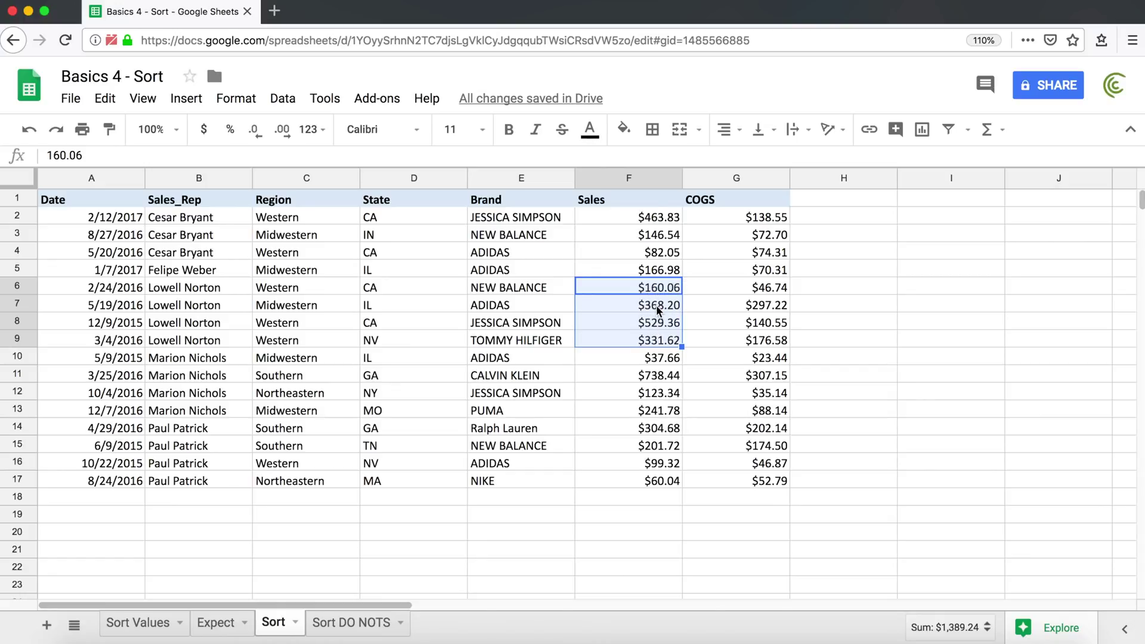
click(127, 267)
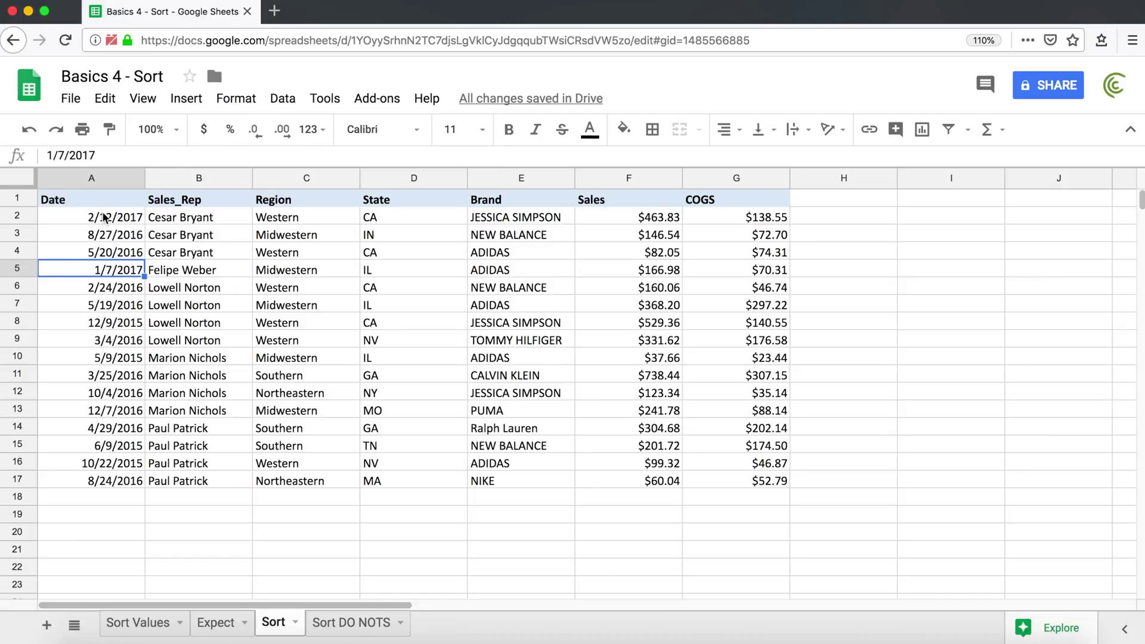
Step: Sort A1:G17 with header row by Sales_Rep A→Z, then by Sales Z→A
drag(95, 199, 742, 493)
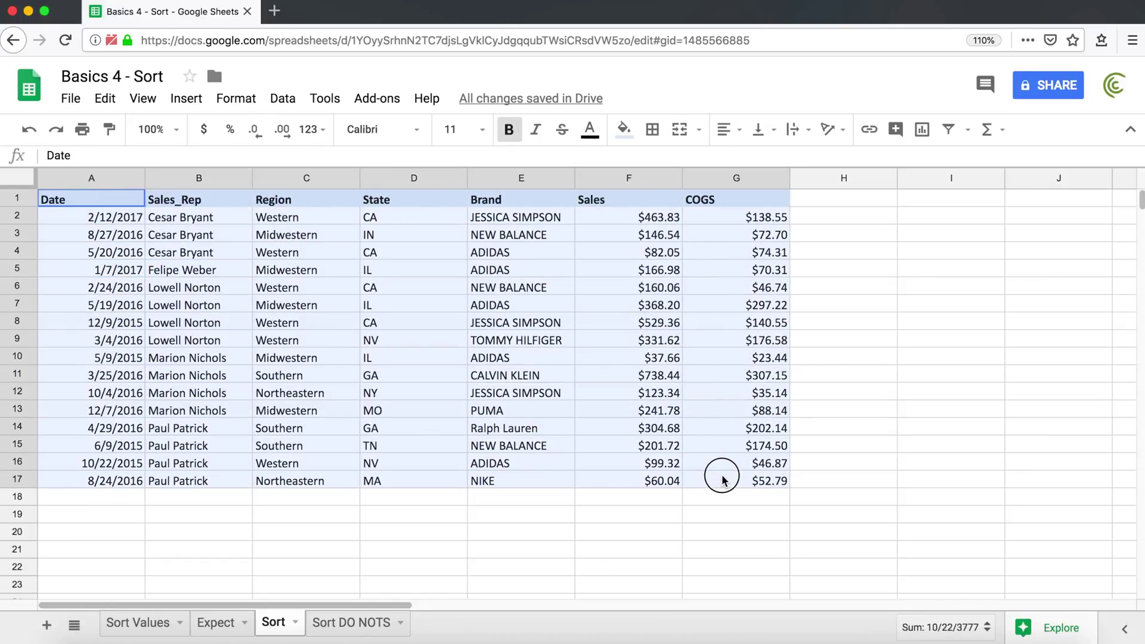
click(283, 98)
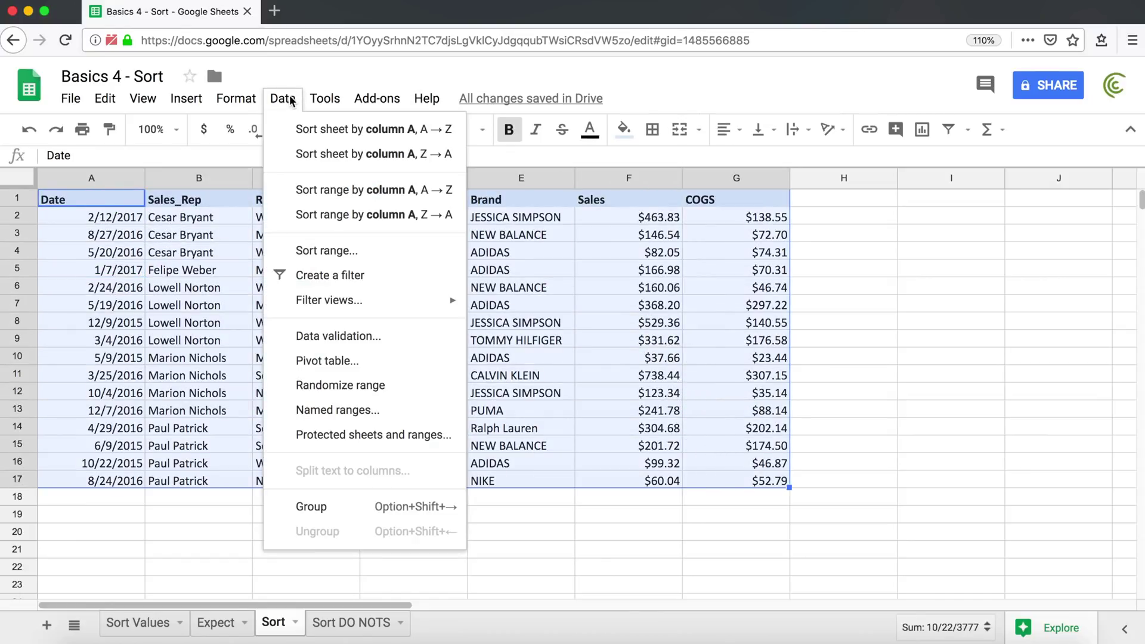
click(360, 249)
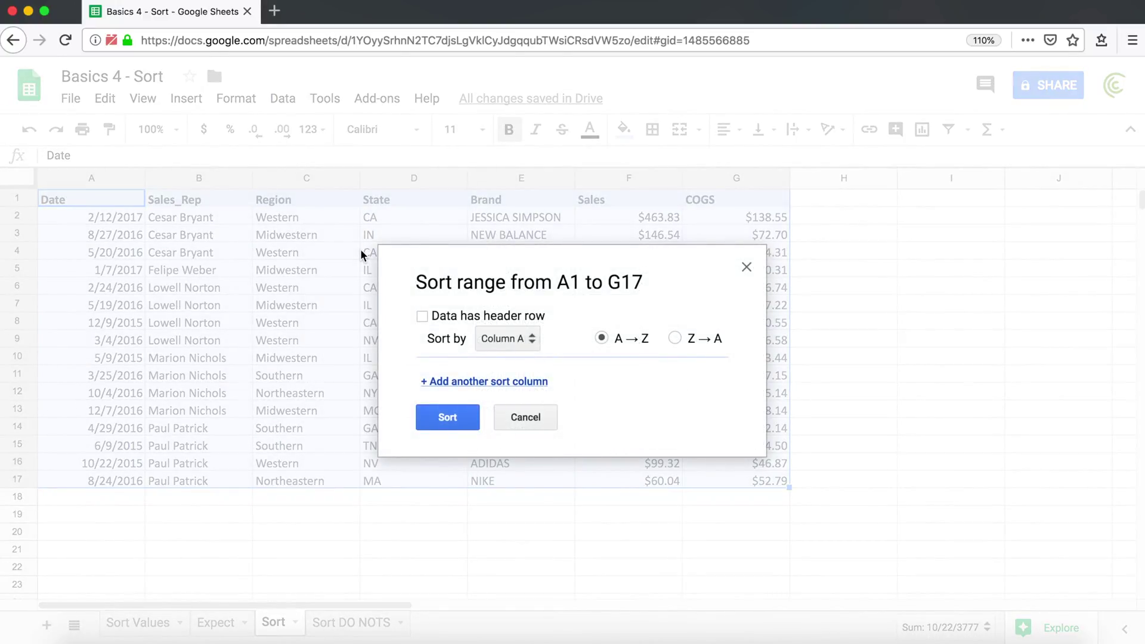
click(463, 318)
click(504, 339)
click(550, 364)
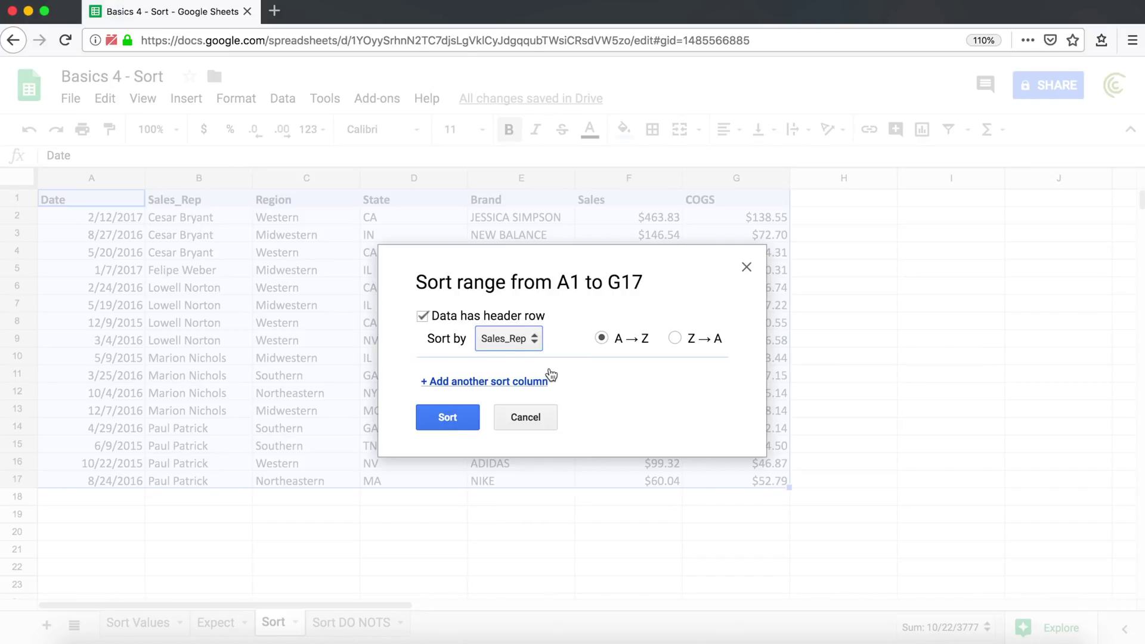
click(626, 344)
click(504, 385)
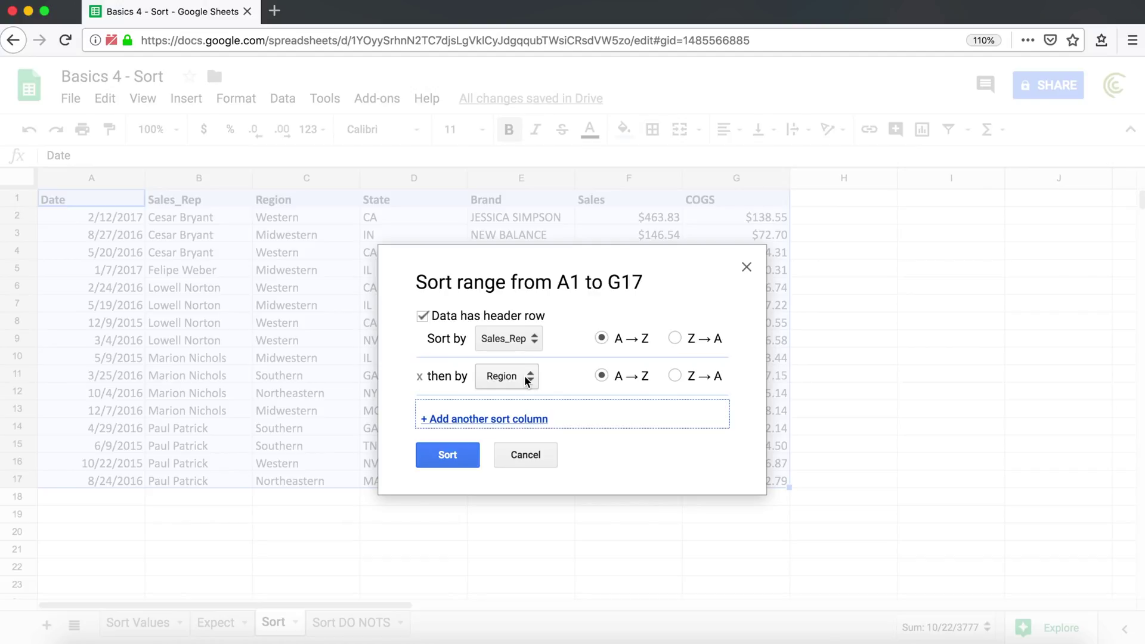
click(525, 381)
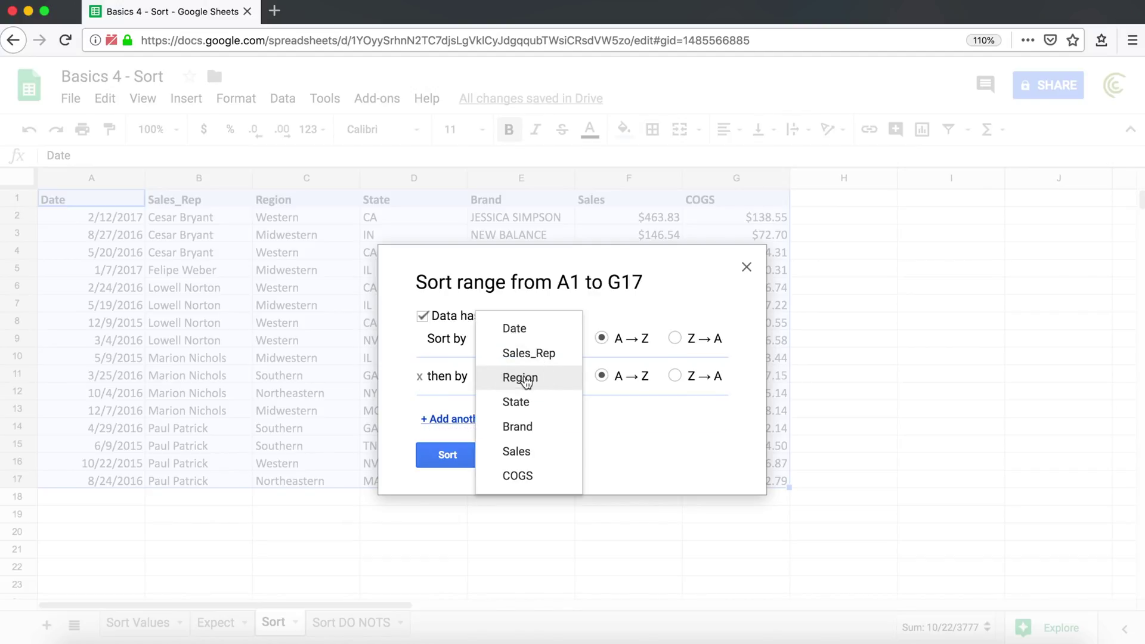
click(528, 451)
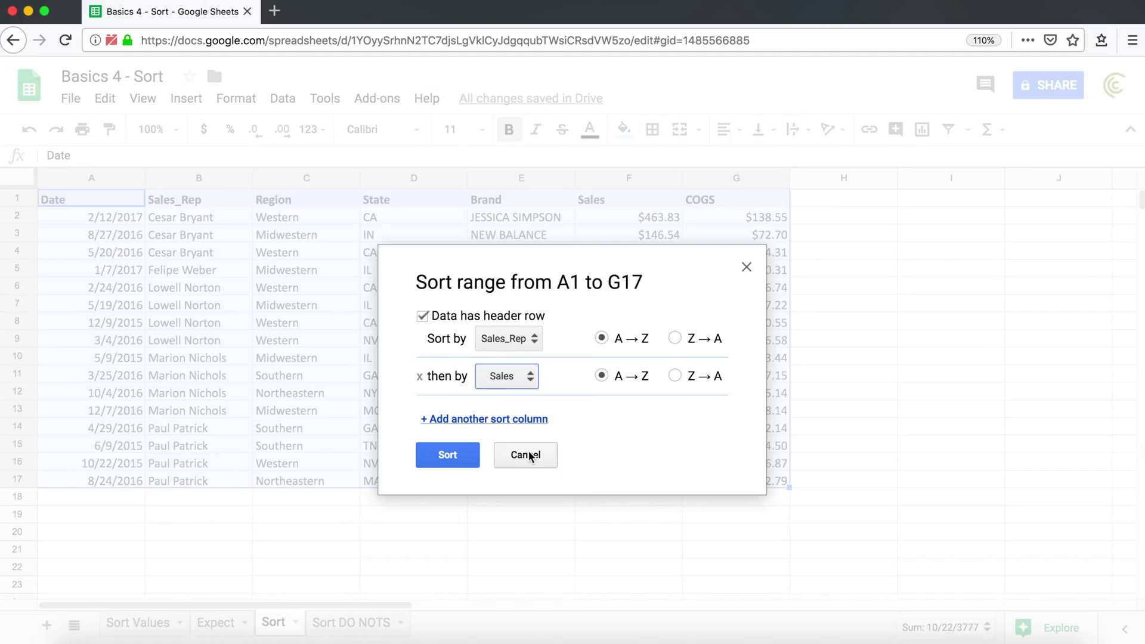
click(675, 376)
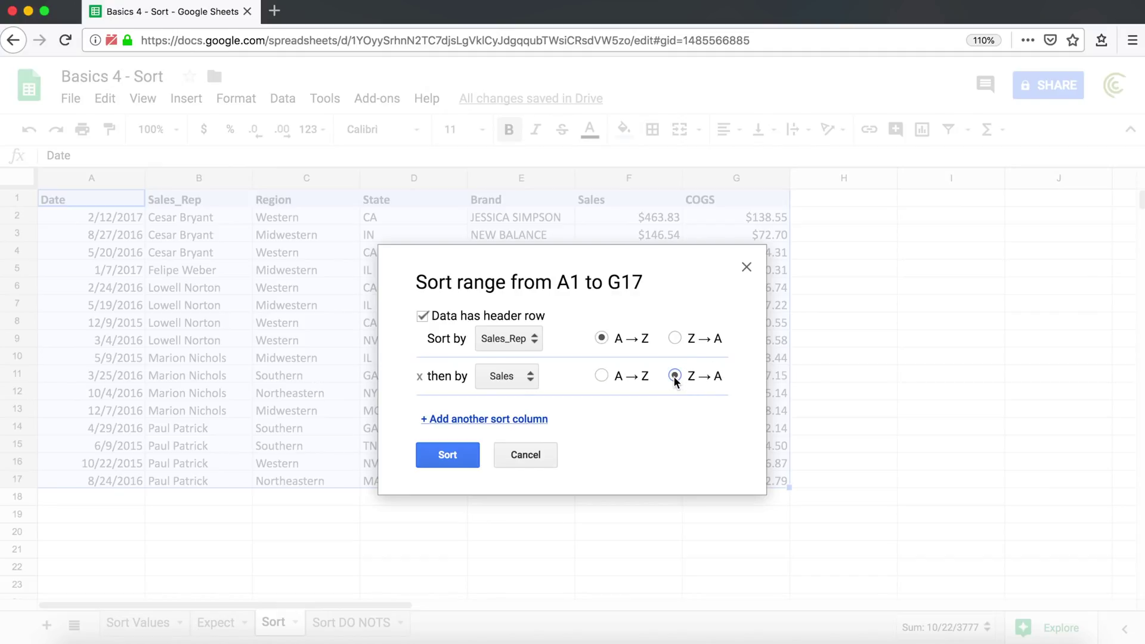
click(450, 458)
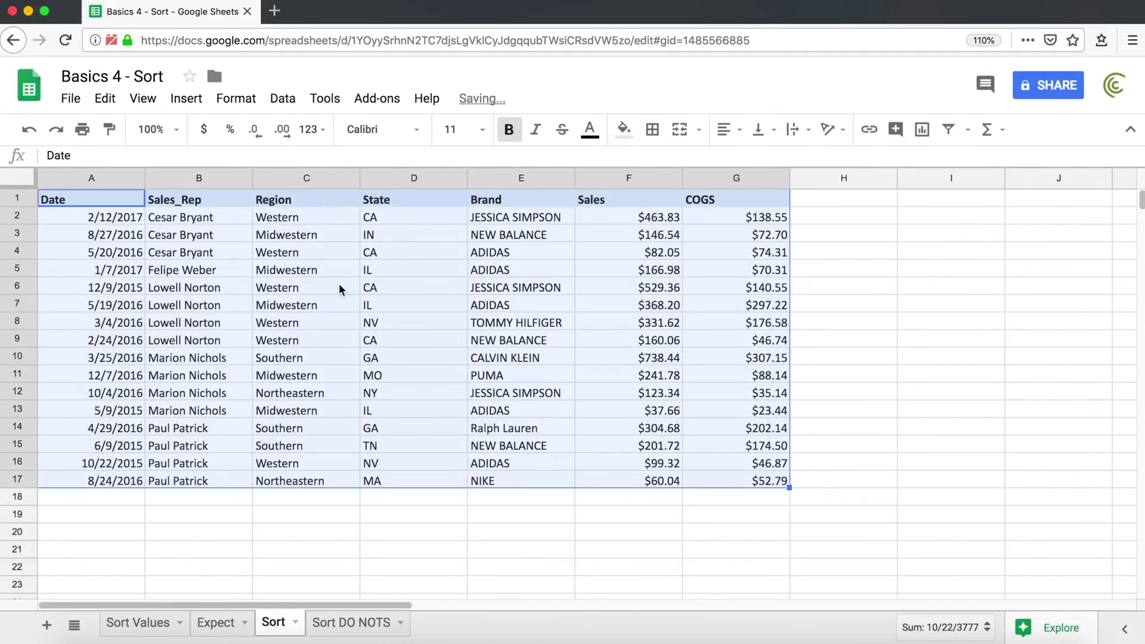
drag(197, 215, 197, 477)
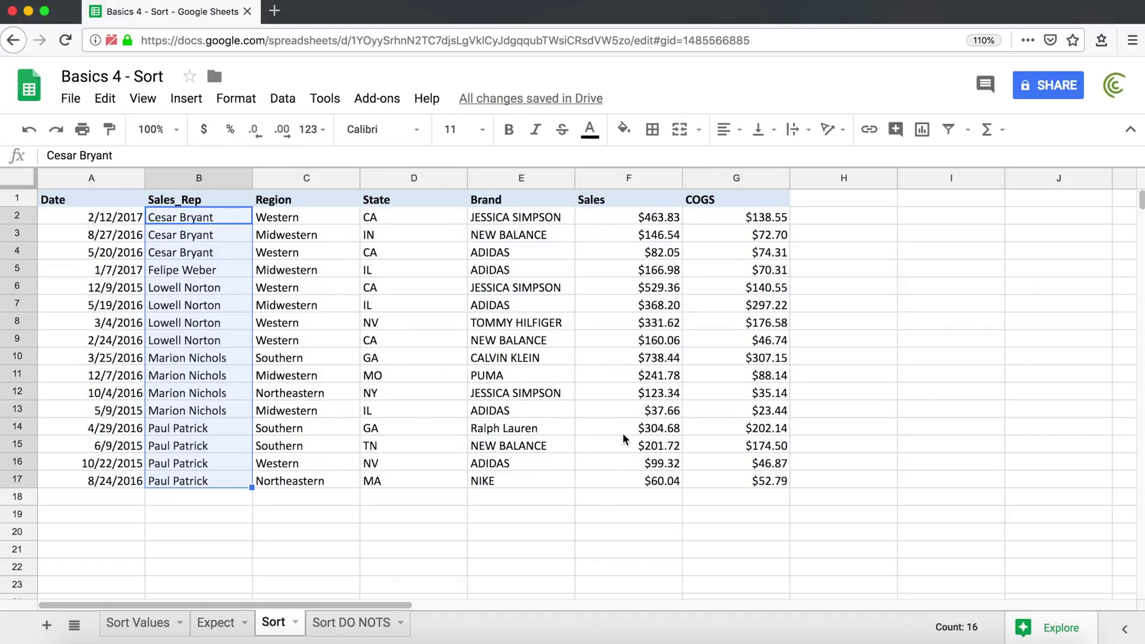
drag(622, 434, 629, 478)
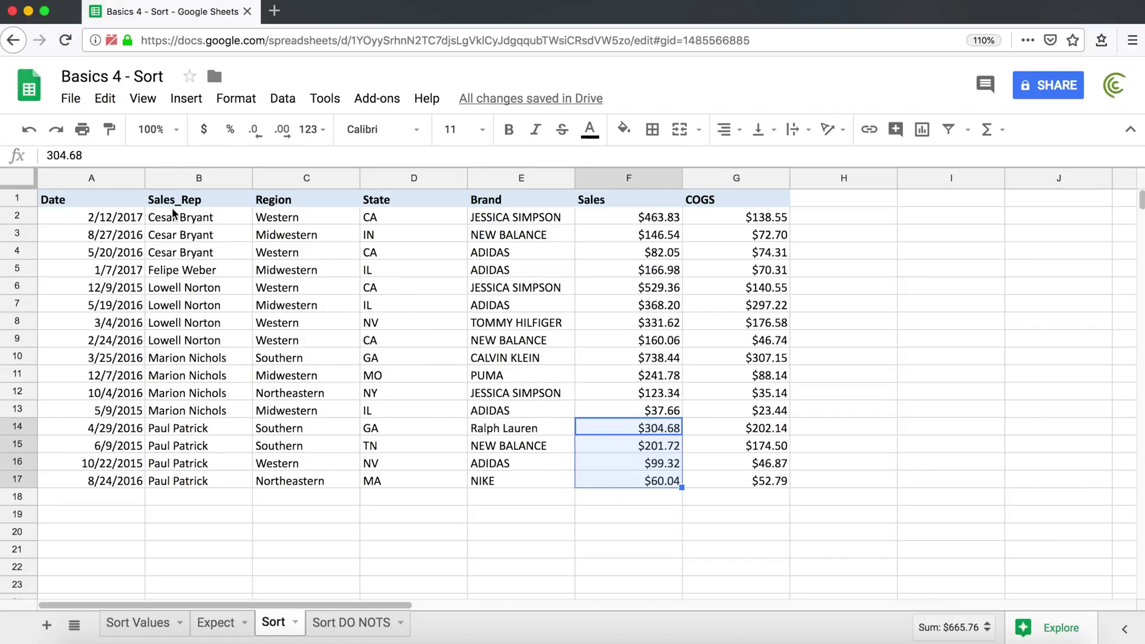
drag(179, 217, 181, 463)
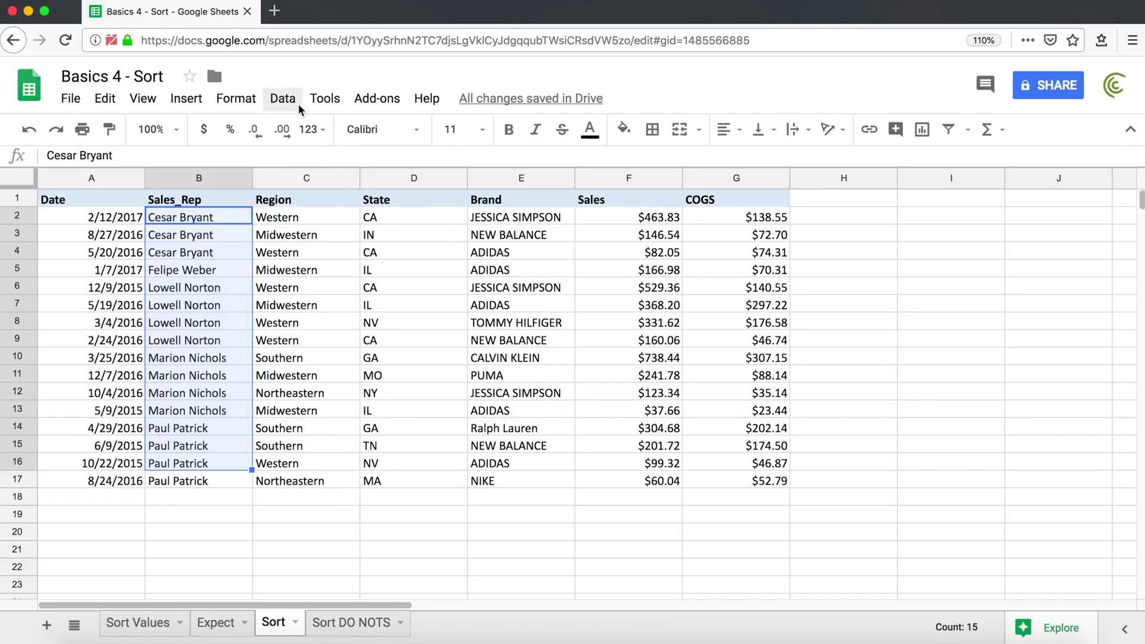
drag(126, 203, 762, 480)
click(276, 102)
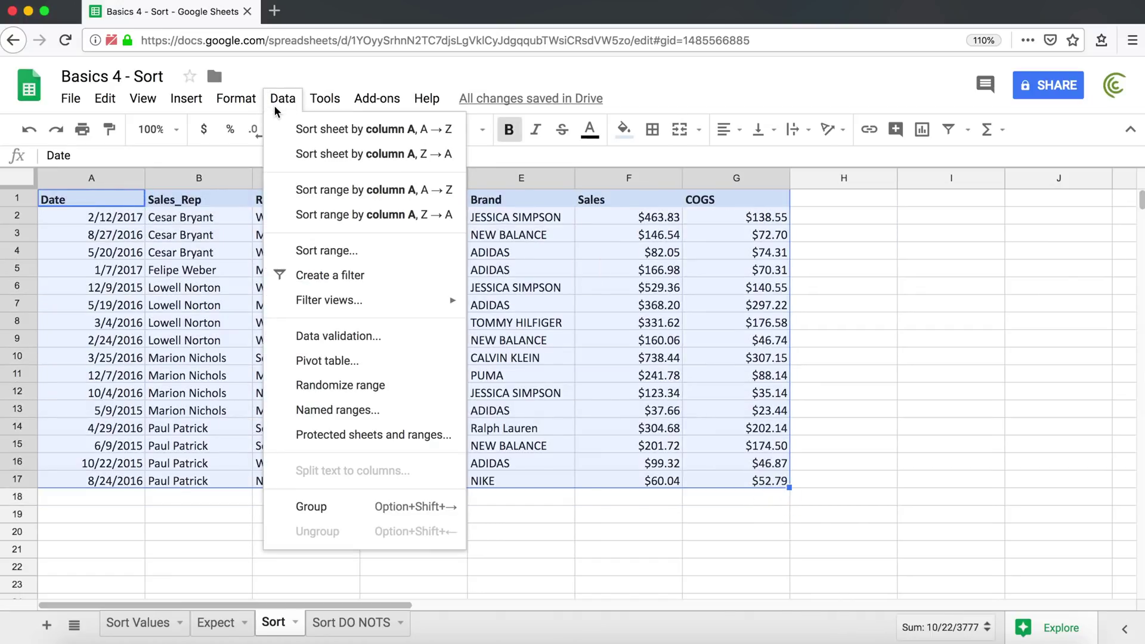
click(335, 251)
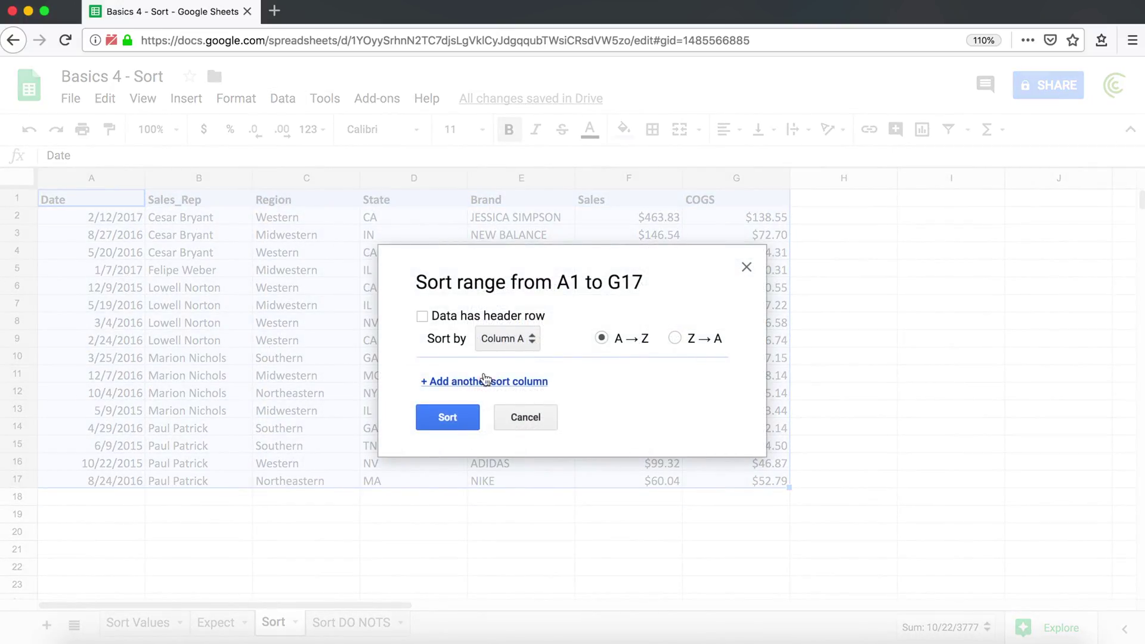
click(469, 315)
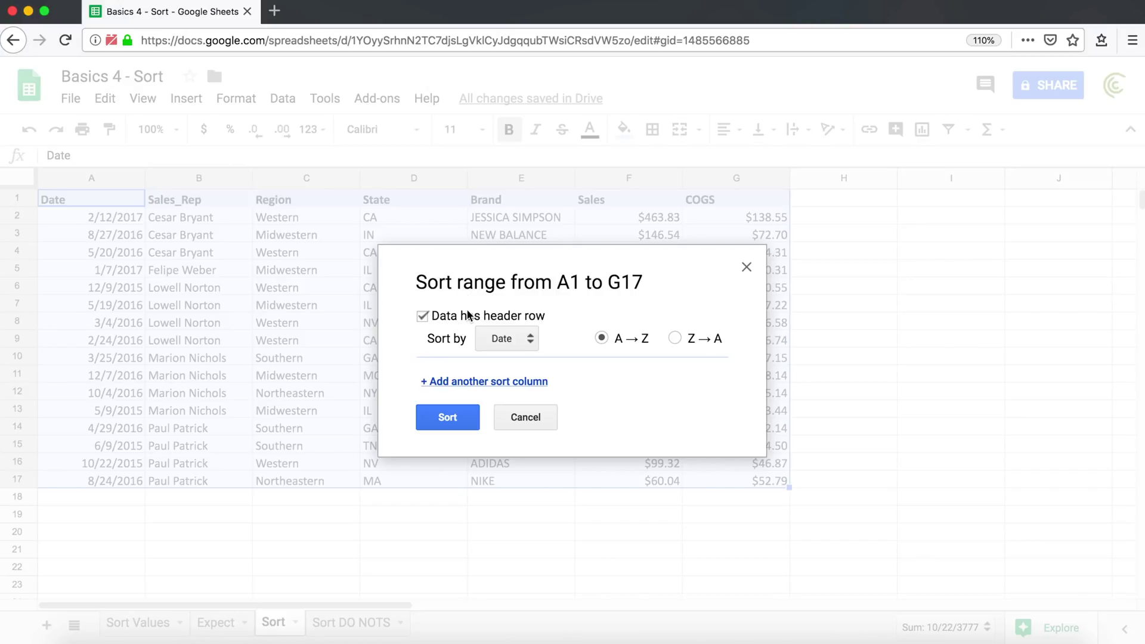
click(465, 382)
click(481, 420)
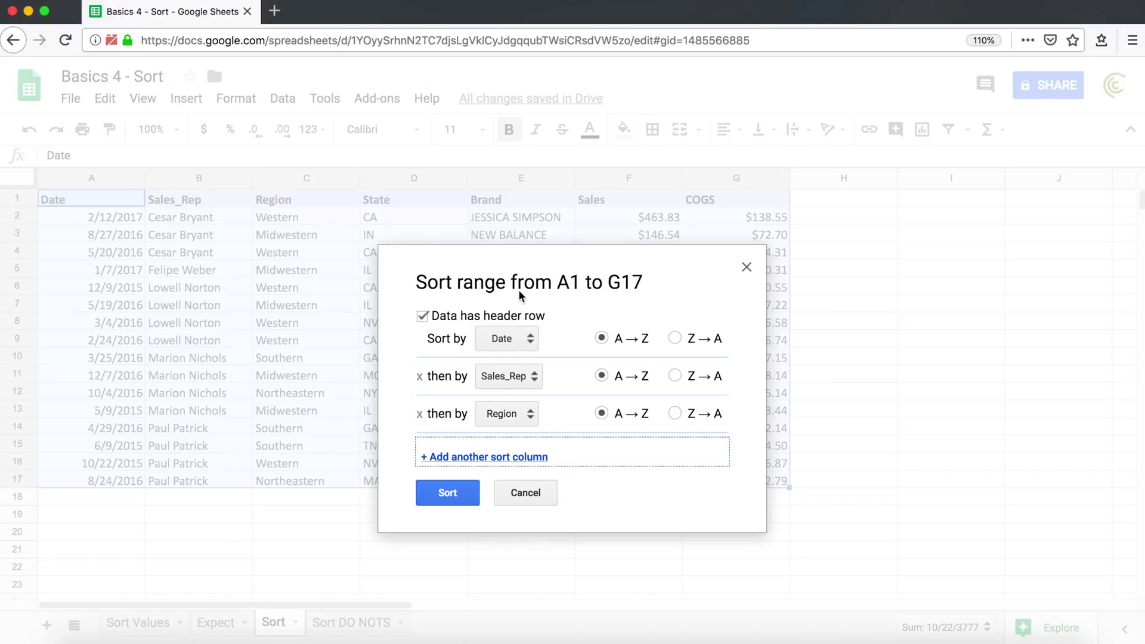
click(419, 414)
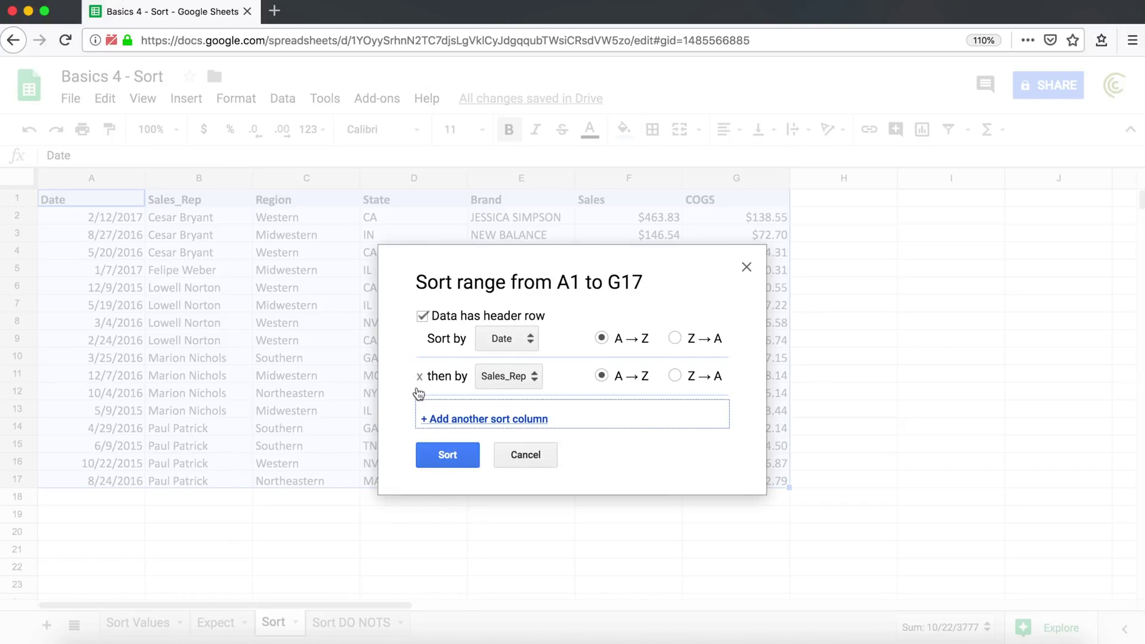
click(526, 452)
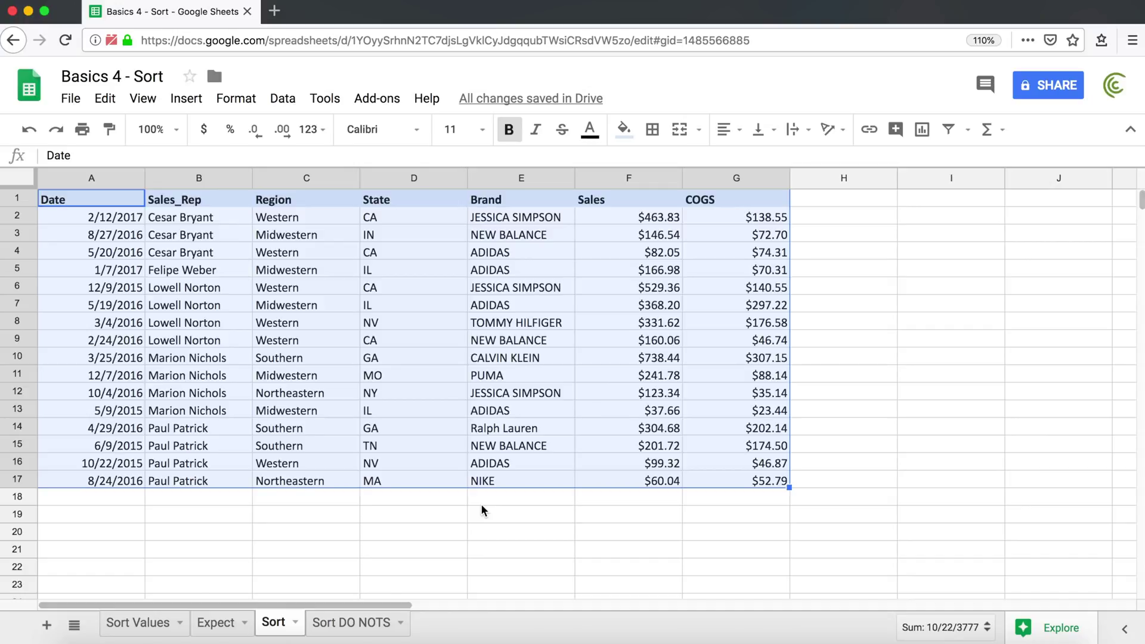
click(363, 620)
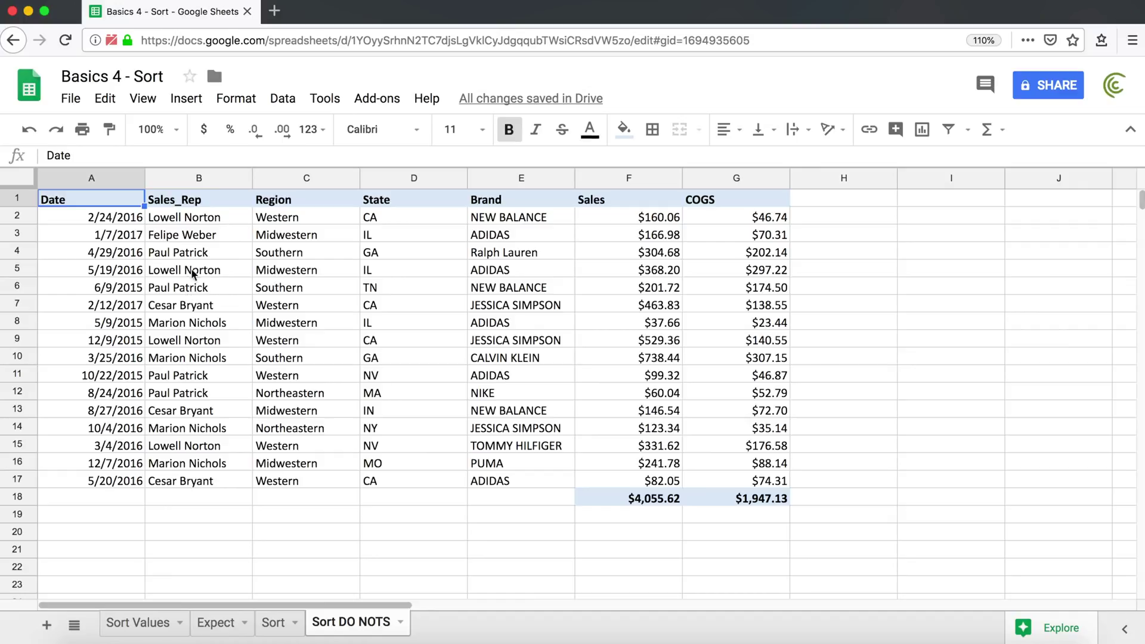
Step: Select only B1:B17 and open its Sort range settings with the header row option ticked
drag(182, 203, 167, 490)
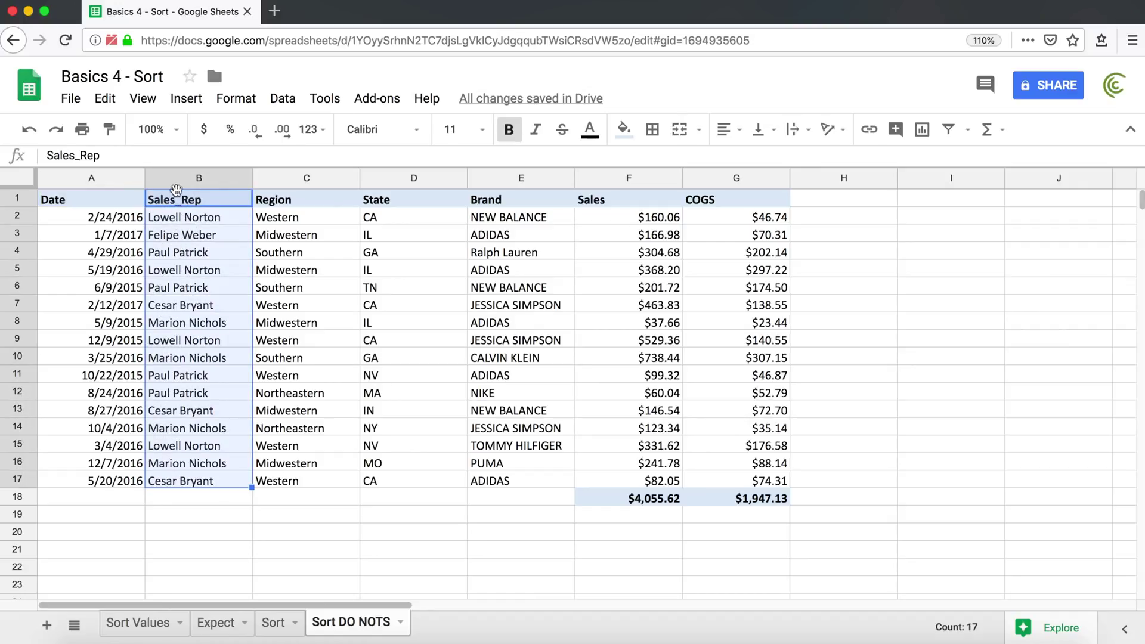
click(282, 102)
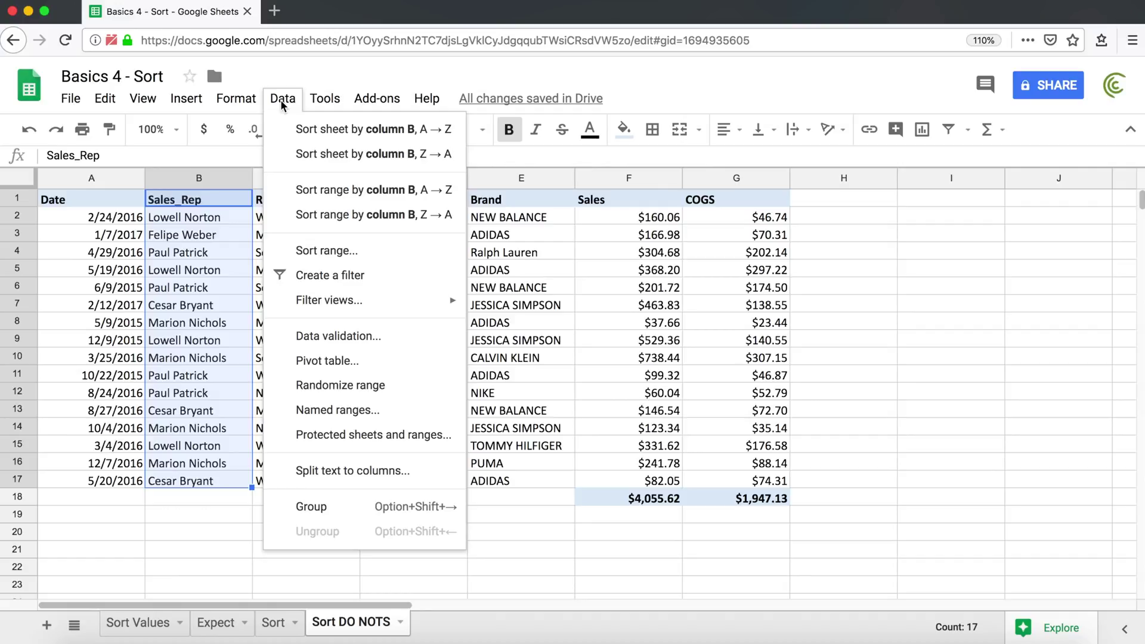
click(337, 253)
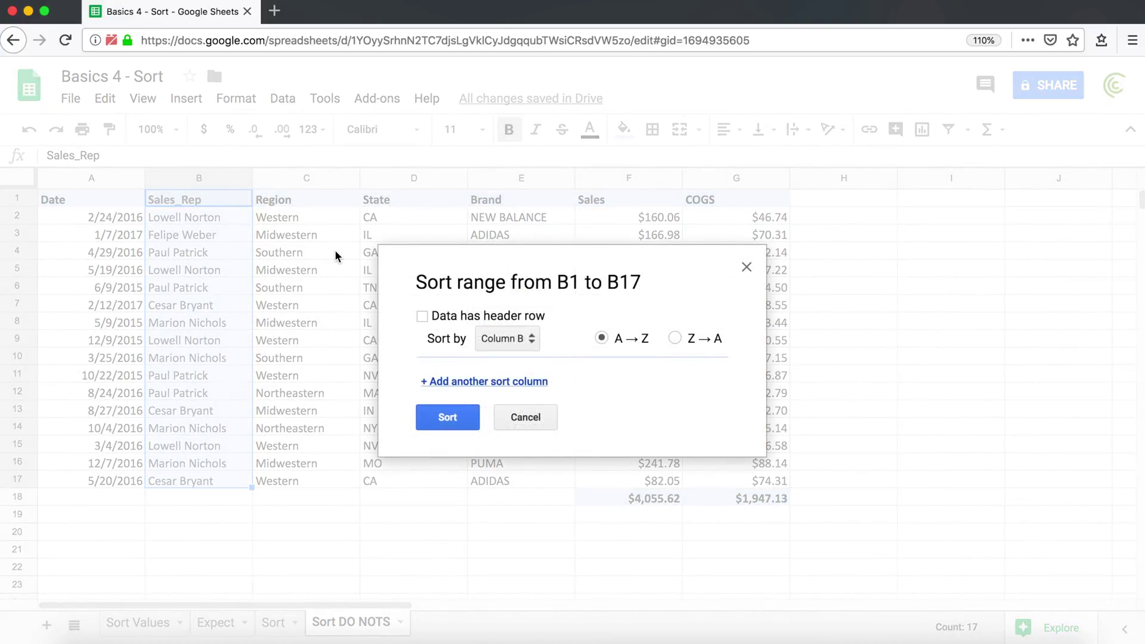
click(462, 318)
Step: Sort column B alone A→Z, inspect the now-mismatched row 2, then undo the sort
click(461, 420)
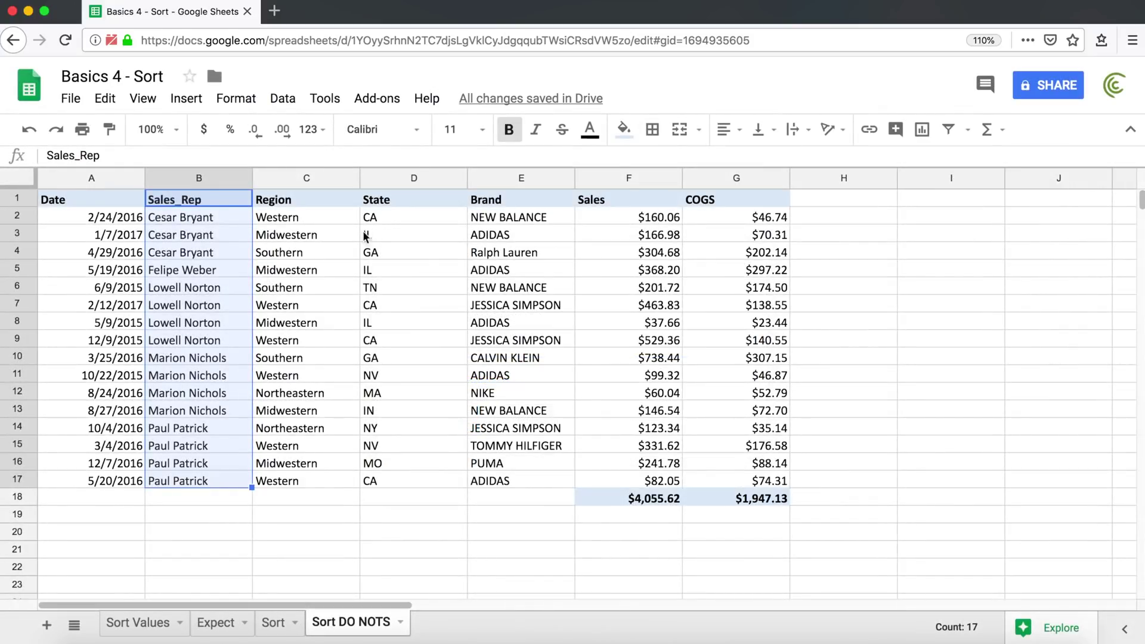
drag(341, 222, 746, 225)
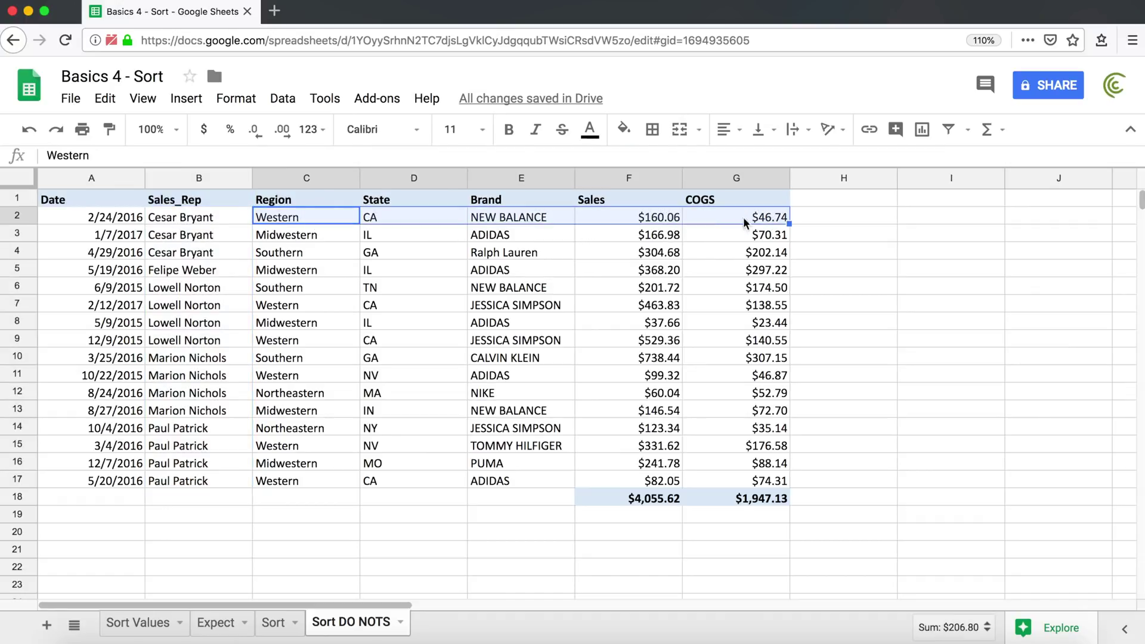
click(80, 223)
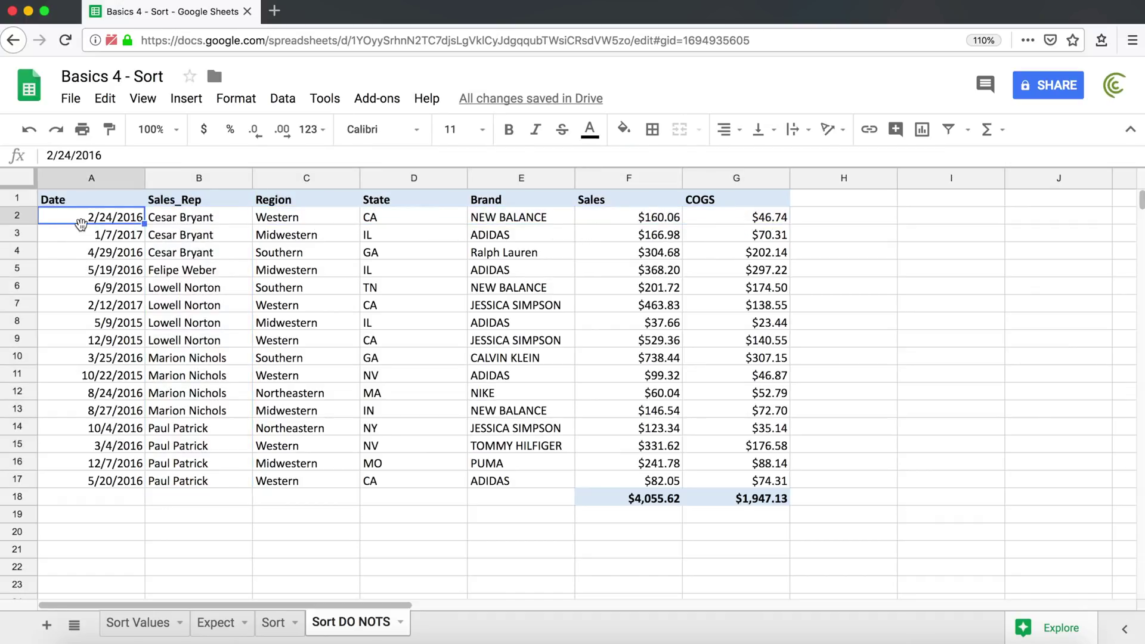
drag(203, 203, 179, 480)
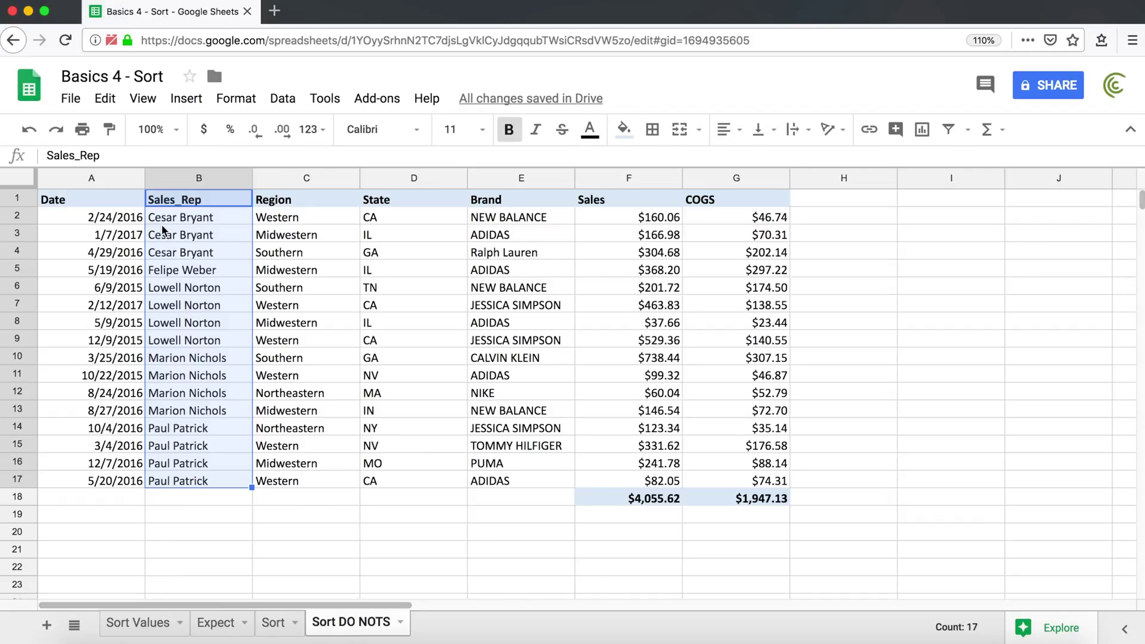
key(super+z)
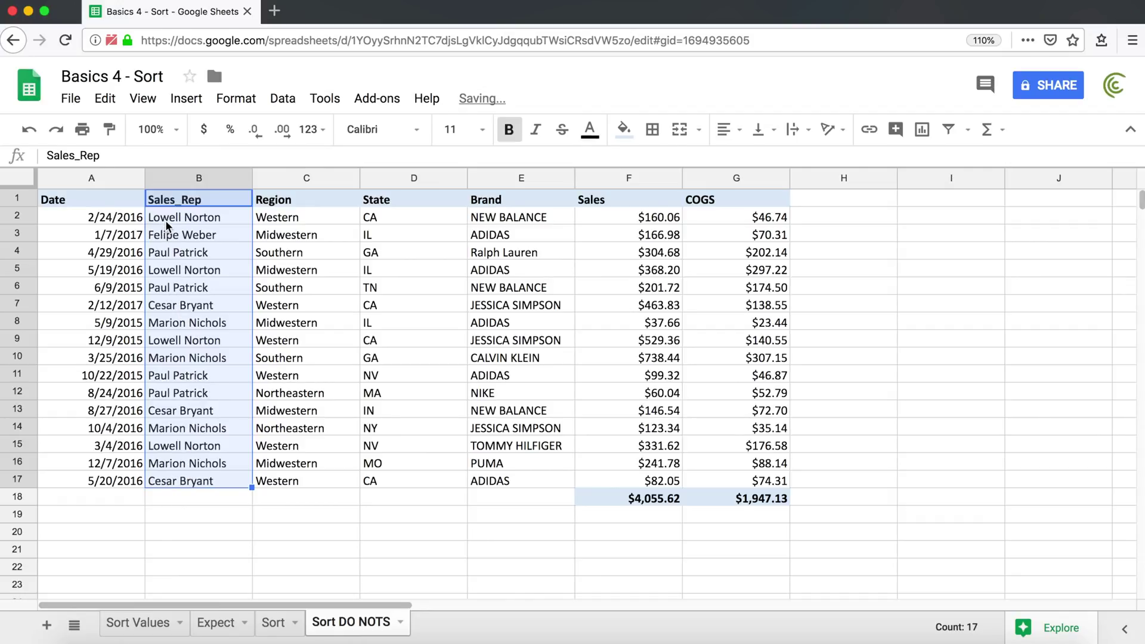
click(166, 220)
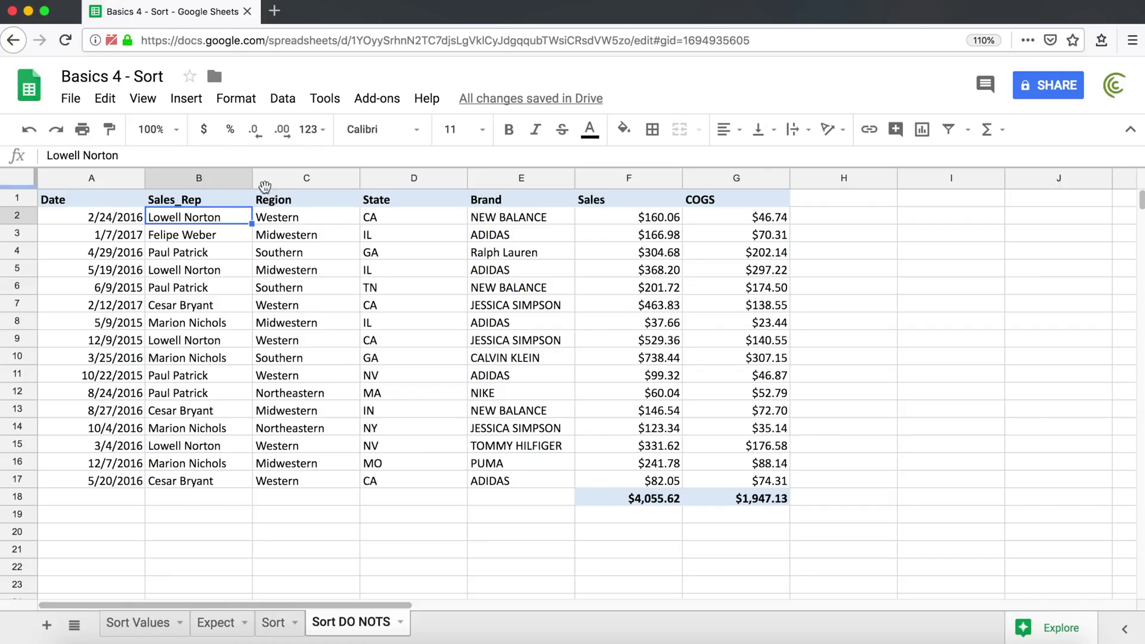
Step: Select various parts of the sales table, ending with the full Date-to-COGS range, then clear it
drag(188, 199, 183, 477)
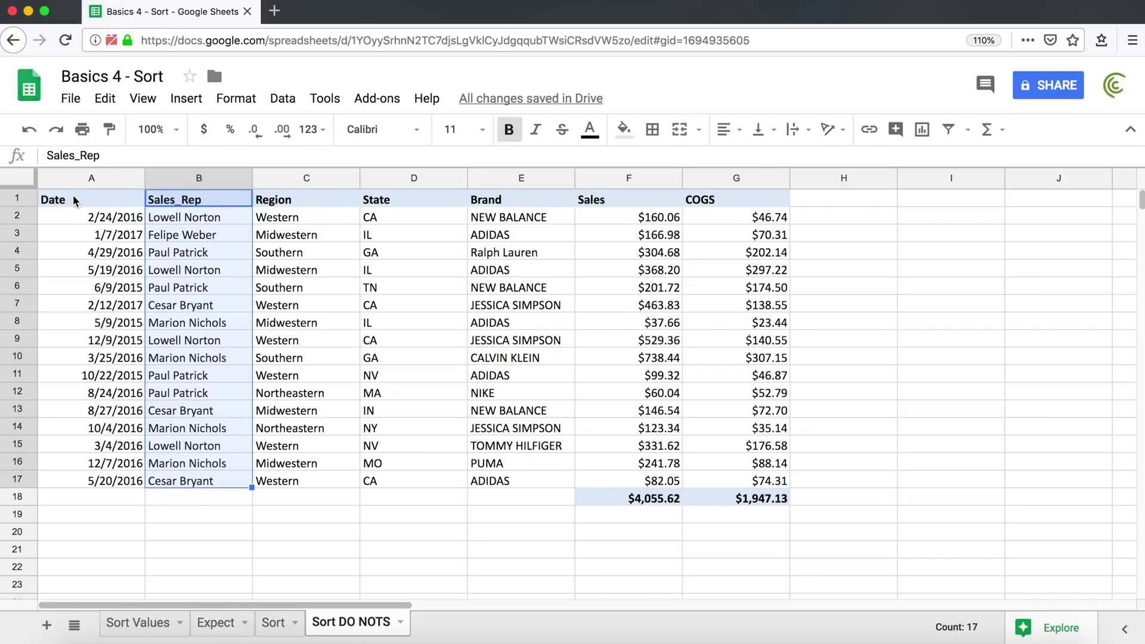
drag(77, 197, 195, 486)
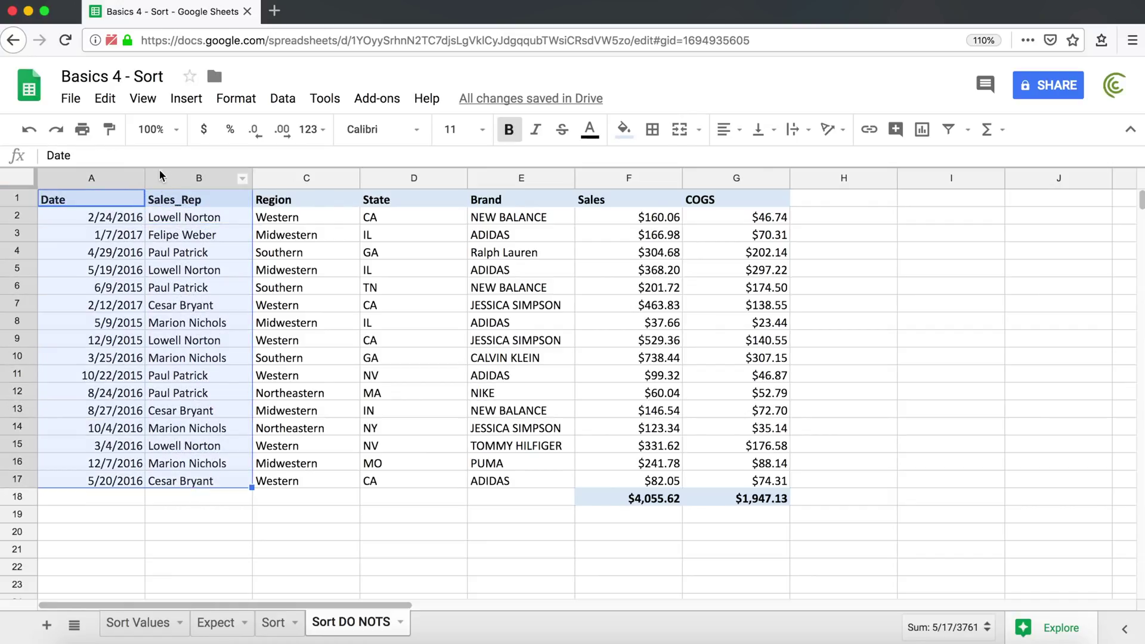
drag(124, 197, 403, 485)
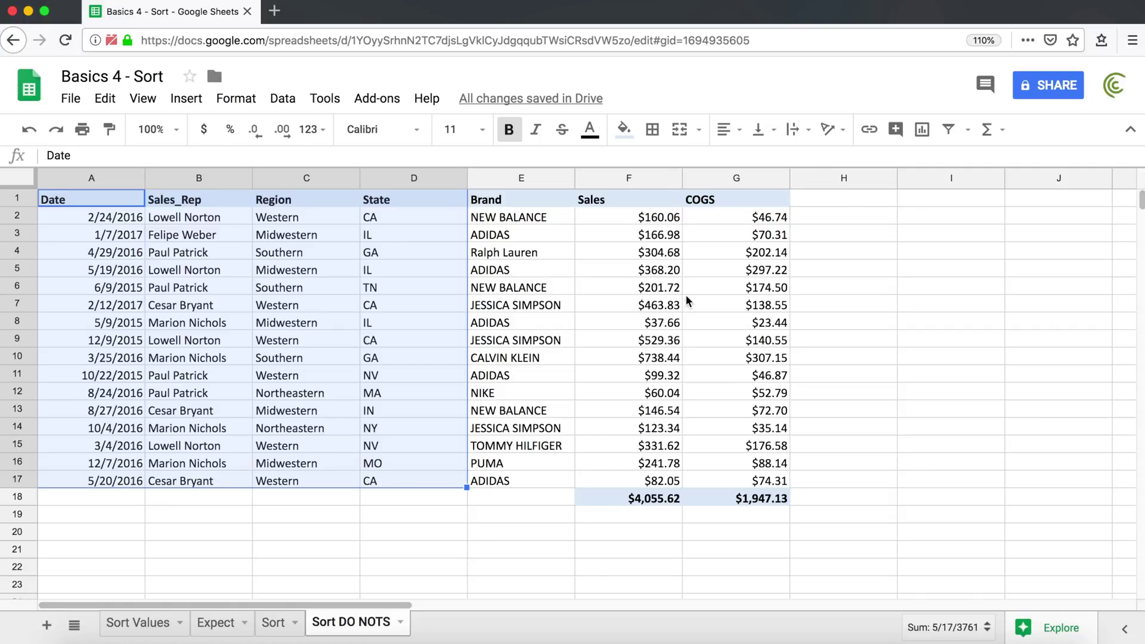
click(544, 272)
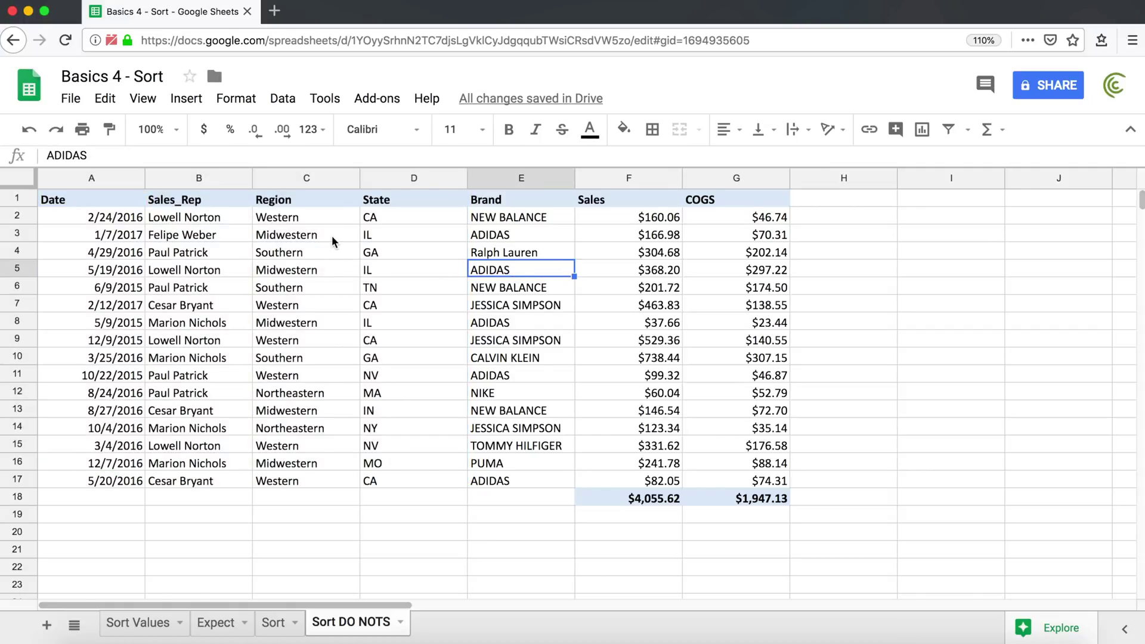
drag(90, 203, 743, 477)
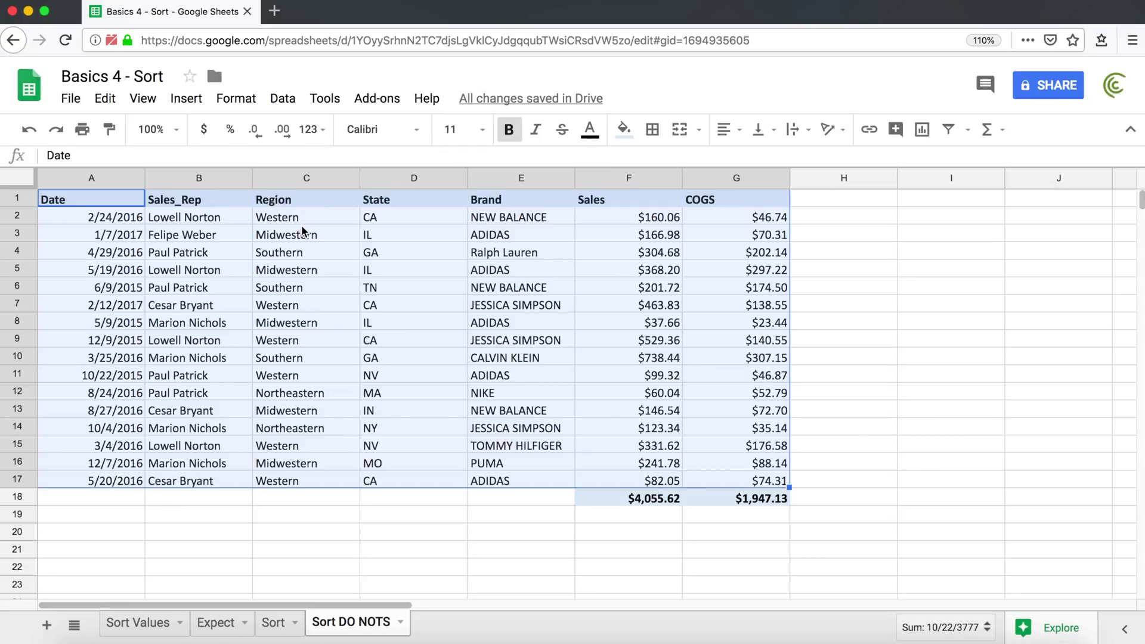
click(316, 271)
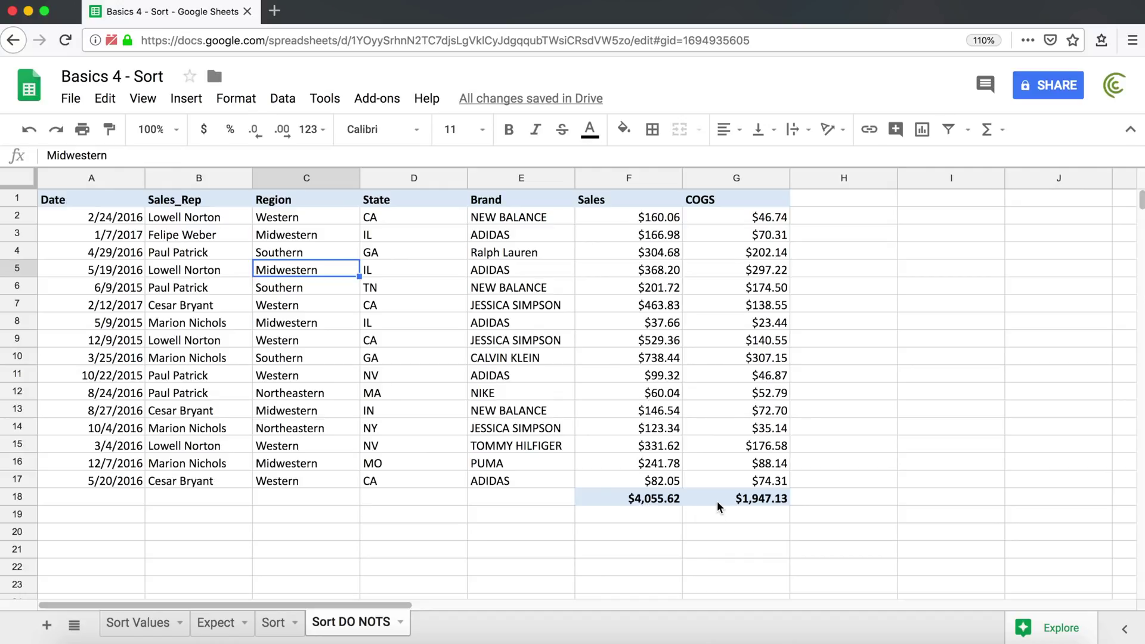
Step: Check row 18's Sales total =SUM(F2:F17) of $4,055.62, then select A1:G18 including totals
drag(717, 501, 643, 504)
click(643, 501)
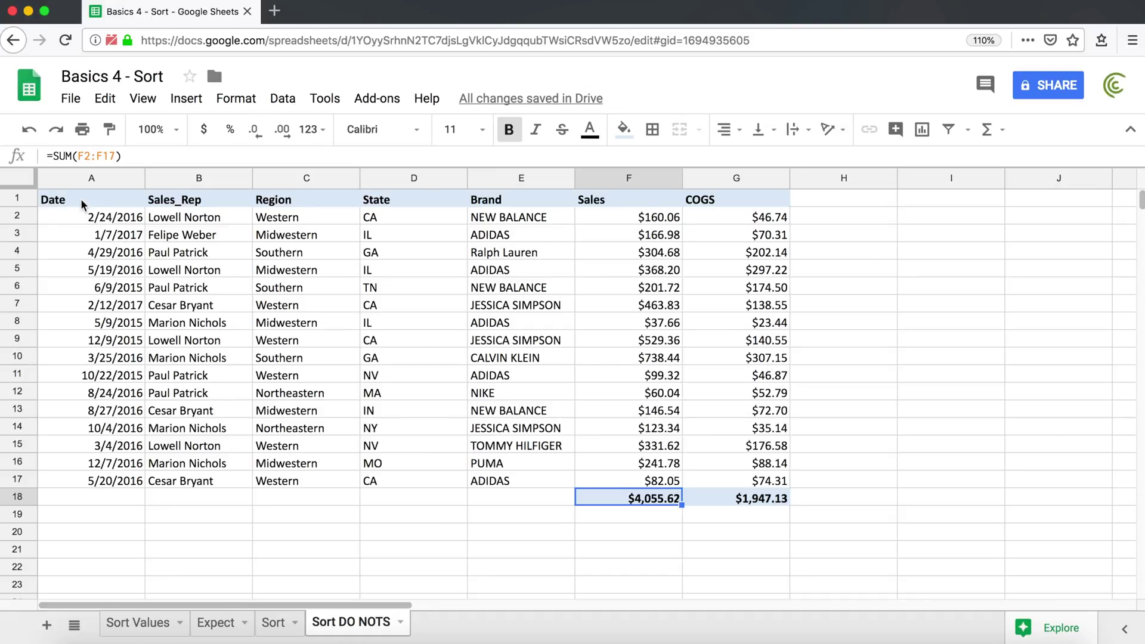
drag(81, 199, 735, 498)
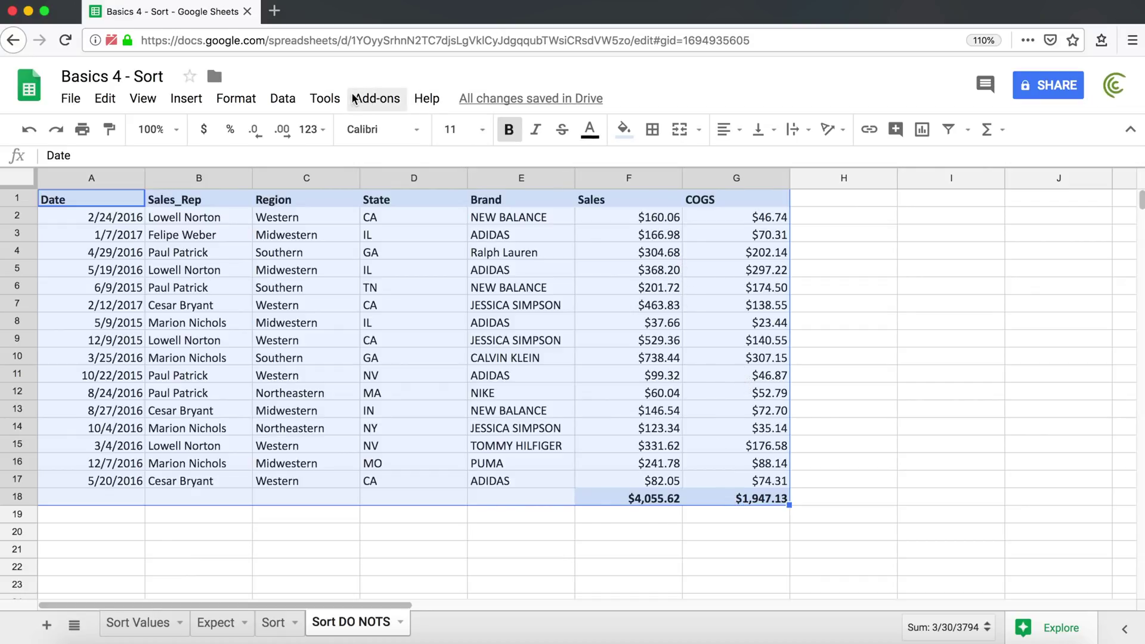
click(283, 99)
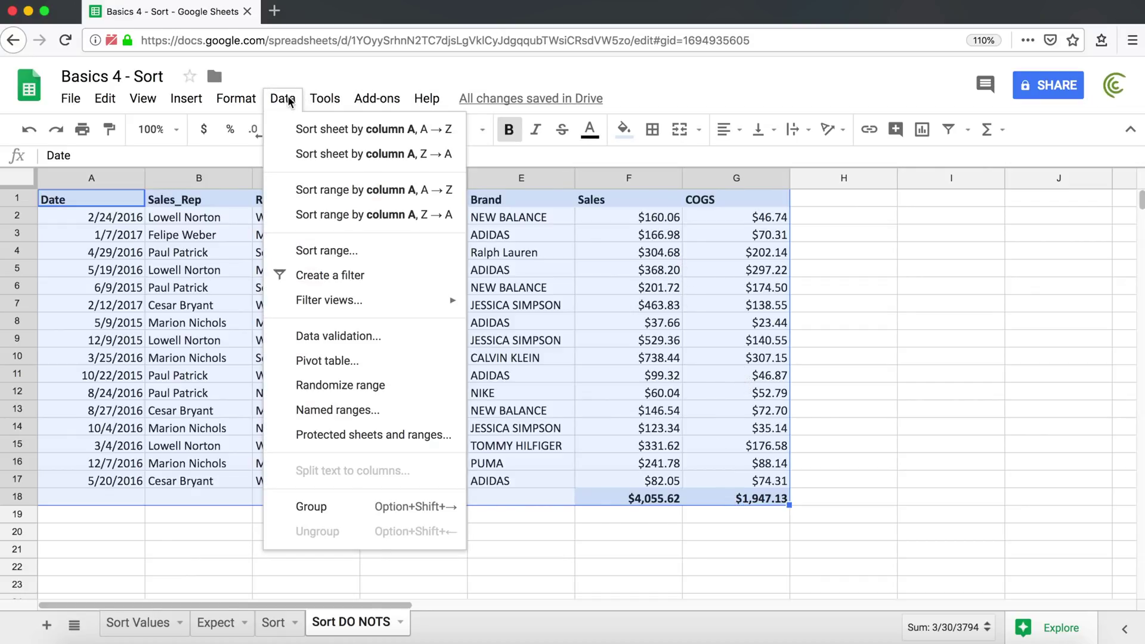
click(338, 251)
click(422, 316)
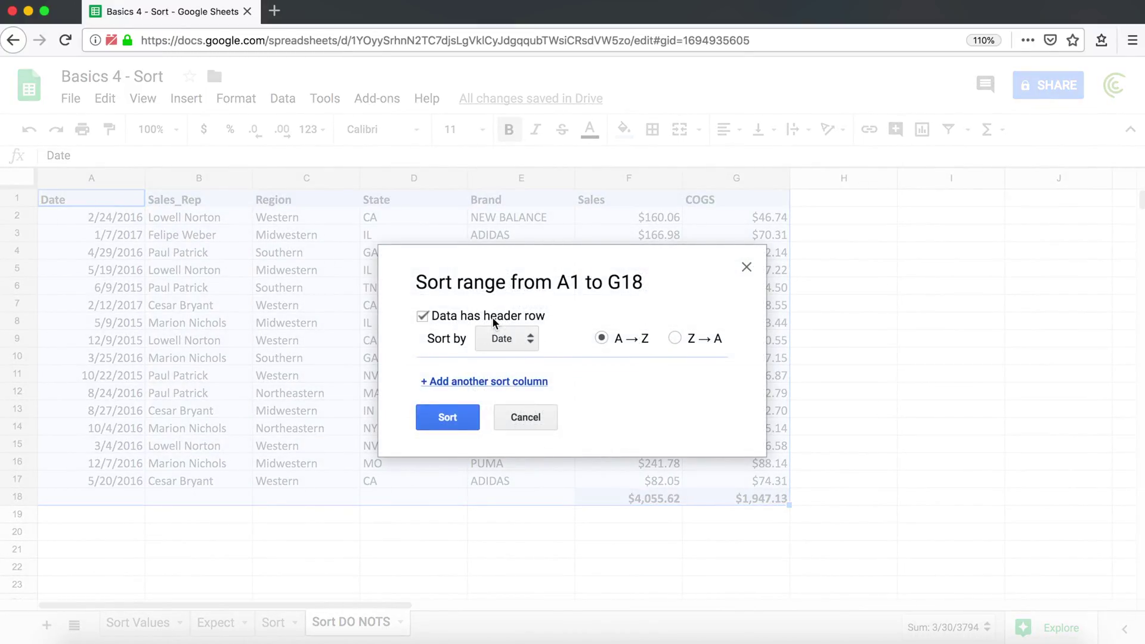
click(505, 338)
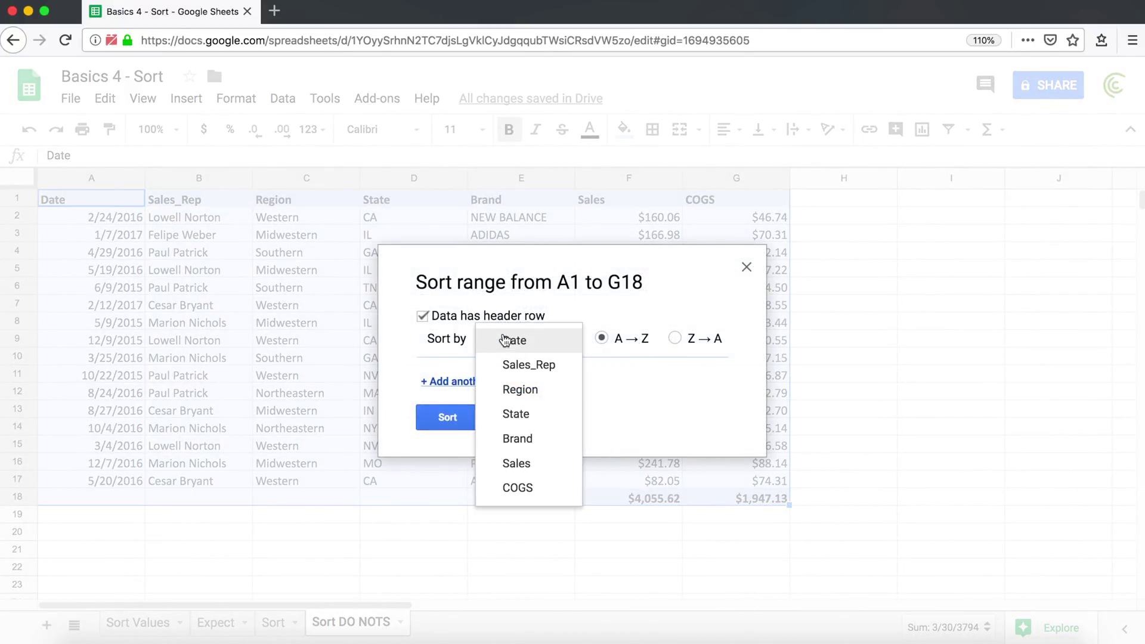
click(540, 464)
click(688, 335)
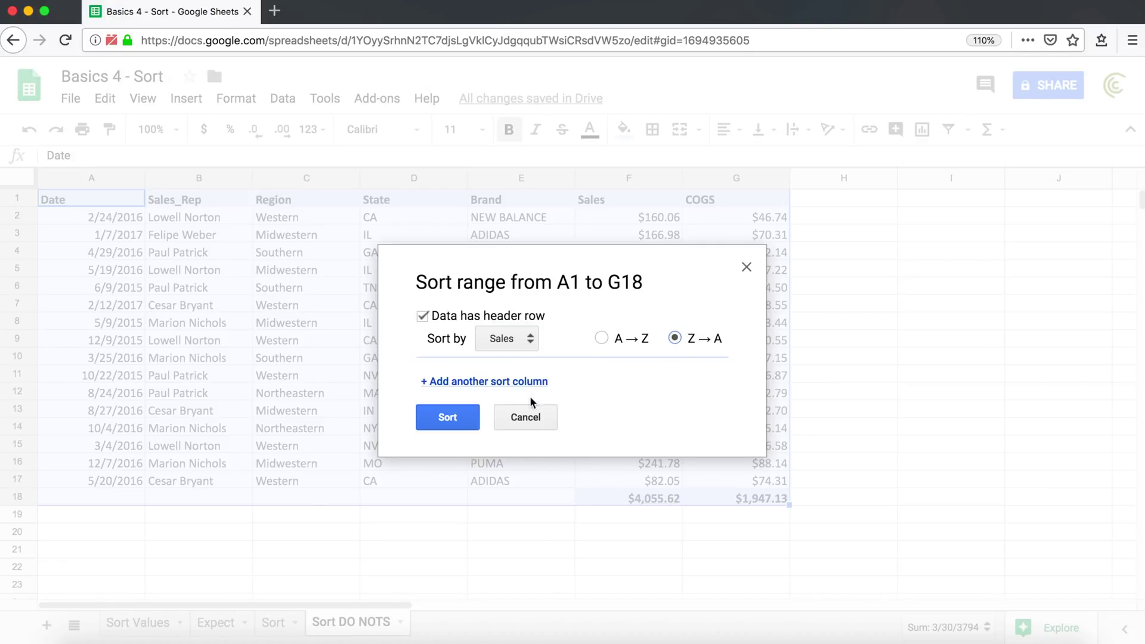
click(457, 416)
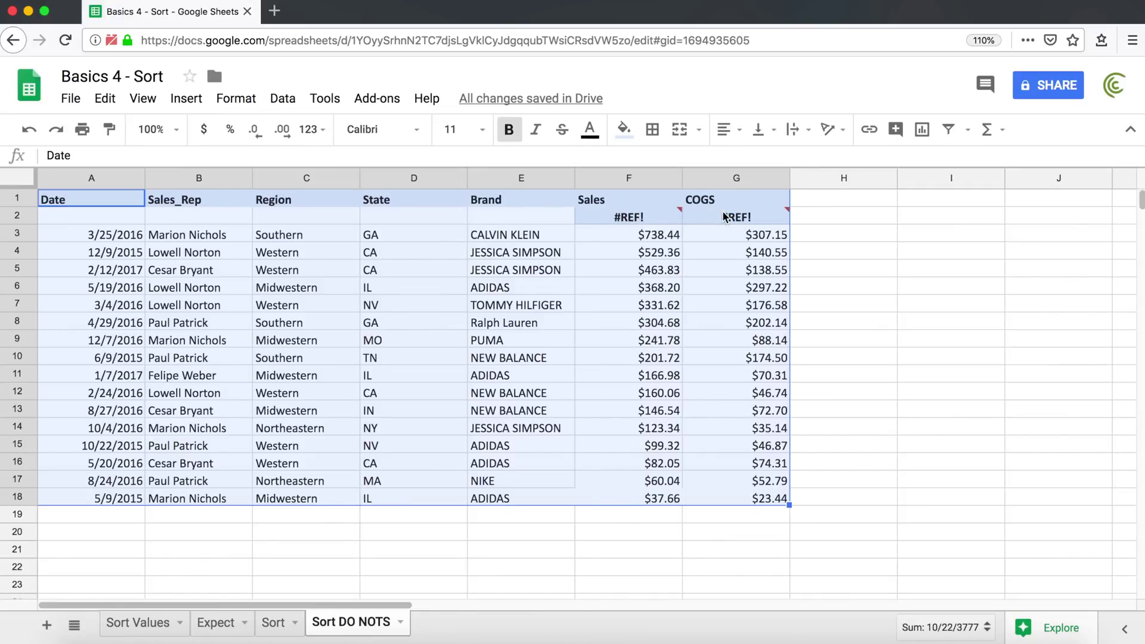
mouse_move(670, 209)
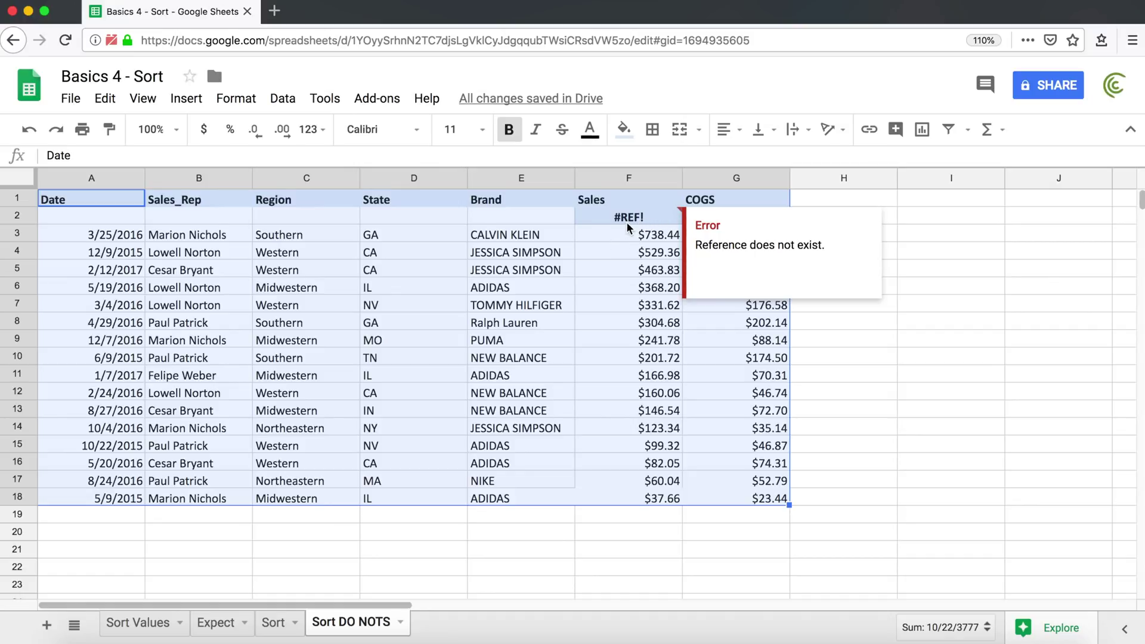
key(ctrl+z)
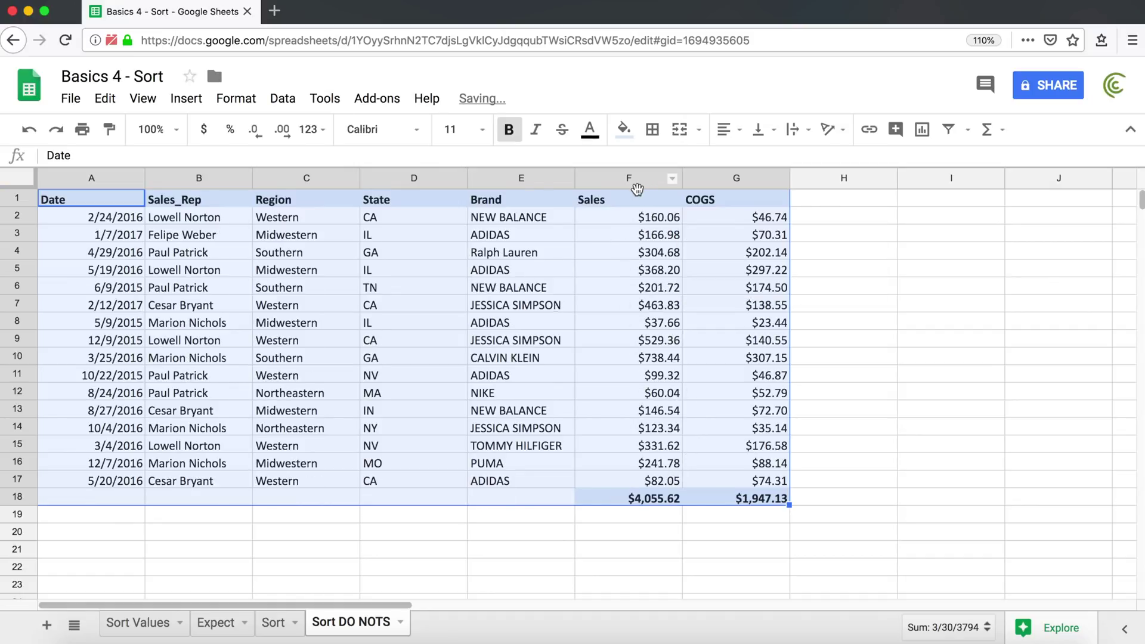
click(642, 500)
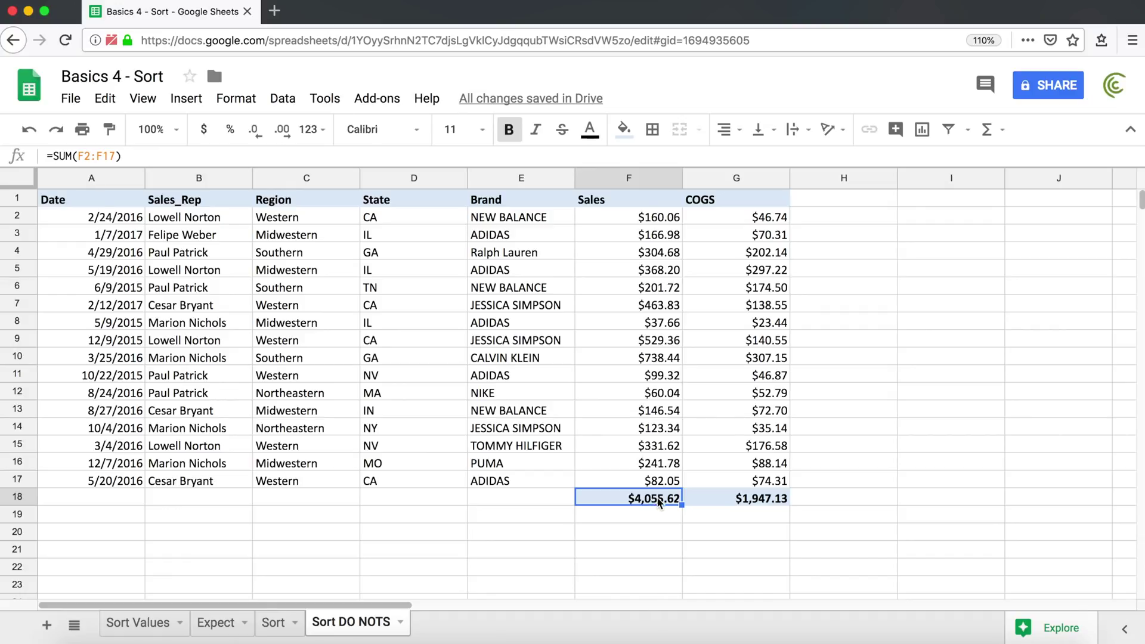
click(651, 216)
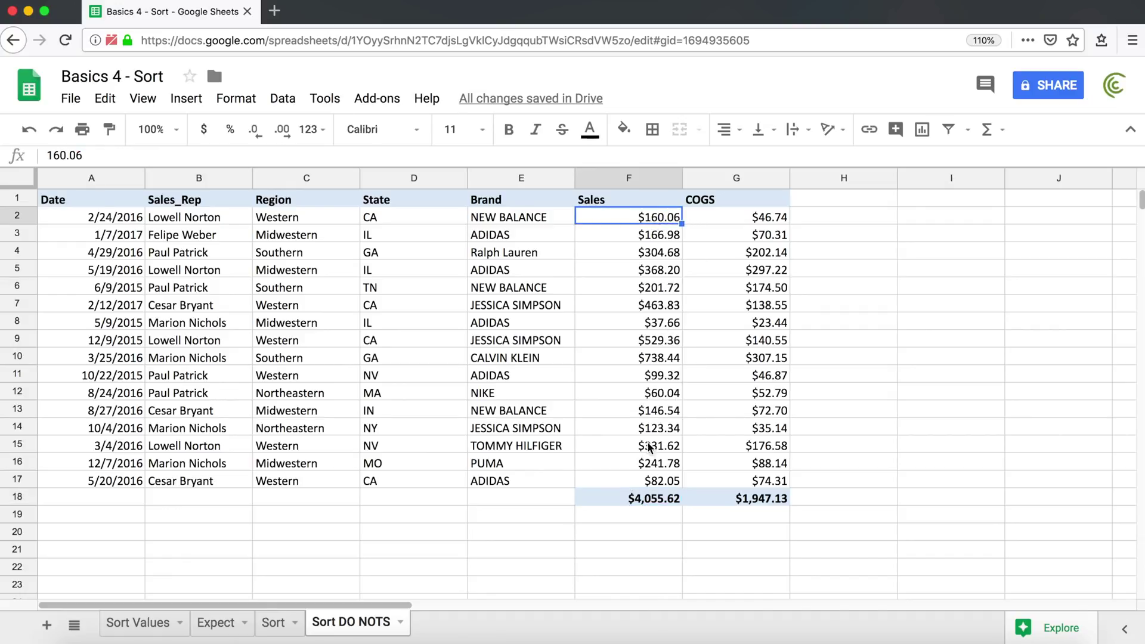
double_click(649, 496)
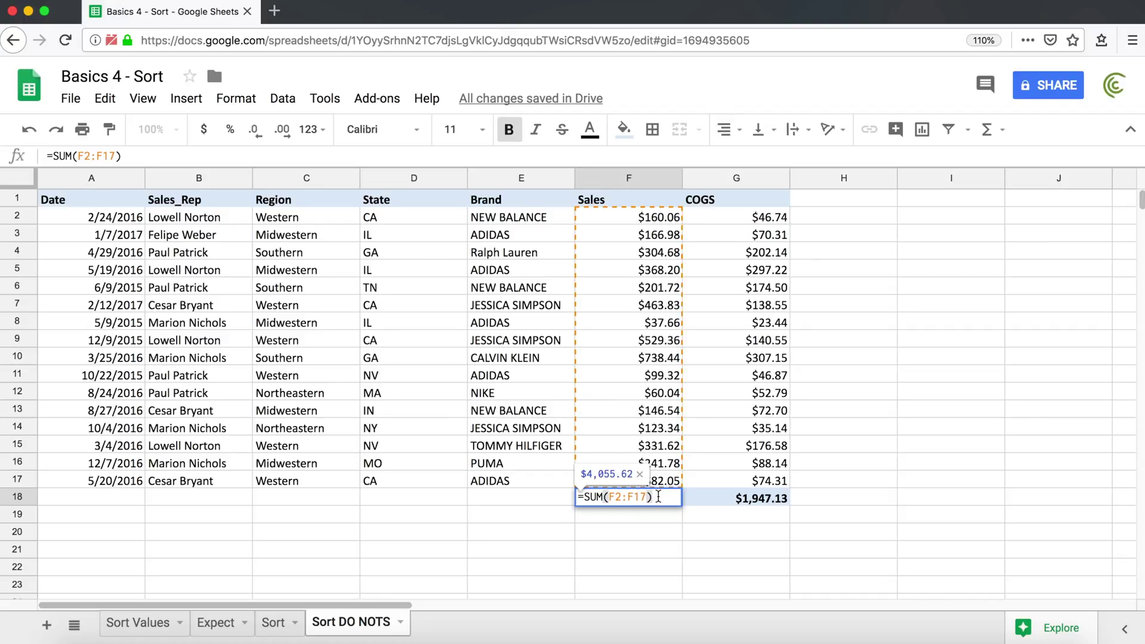
key(Escape)
click(667, 218)
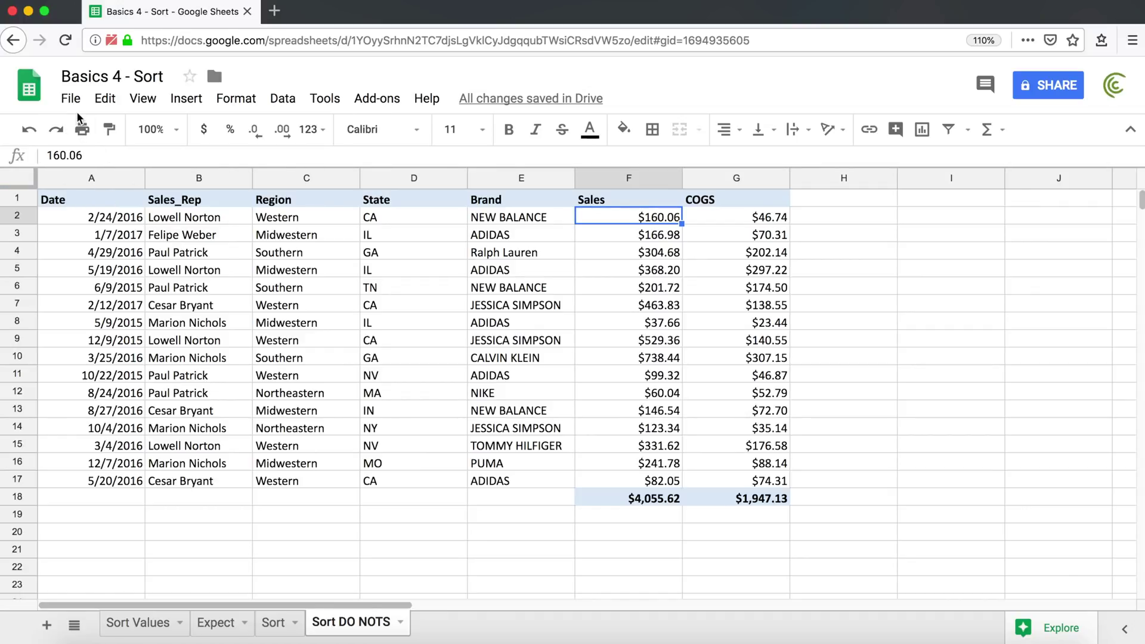
click(57, 128)
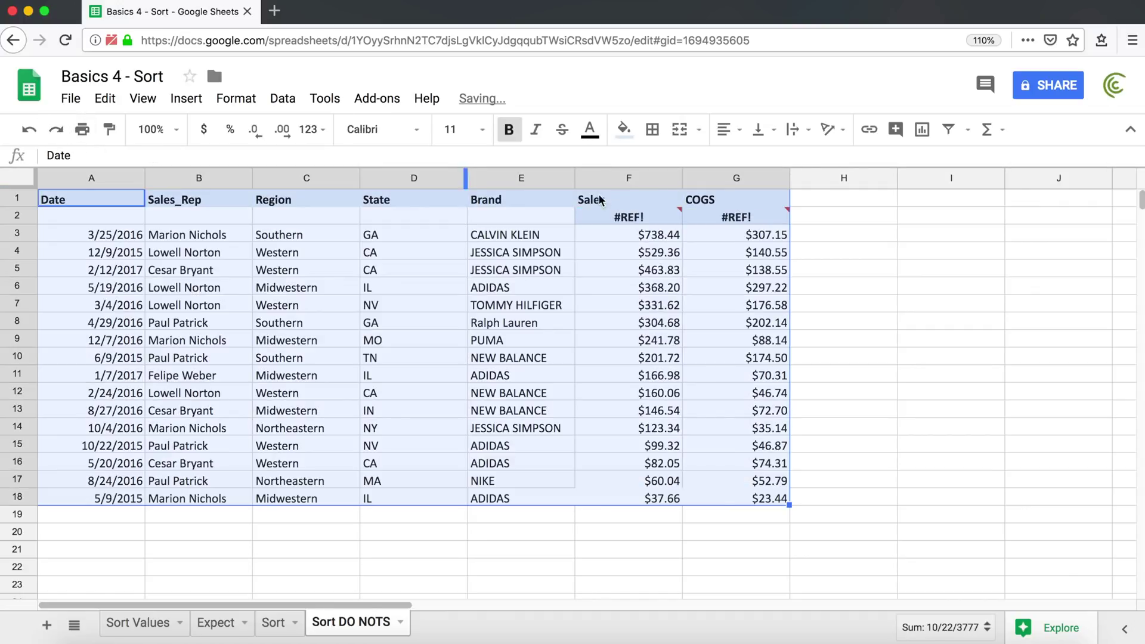
click(632, 219)
double_click(631, 217)
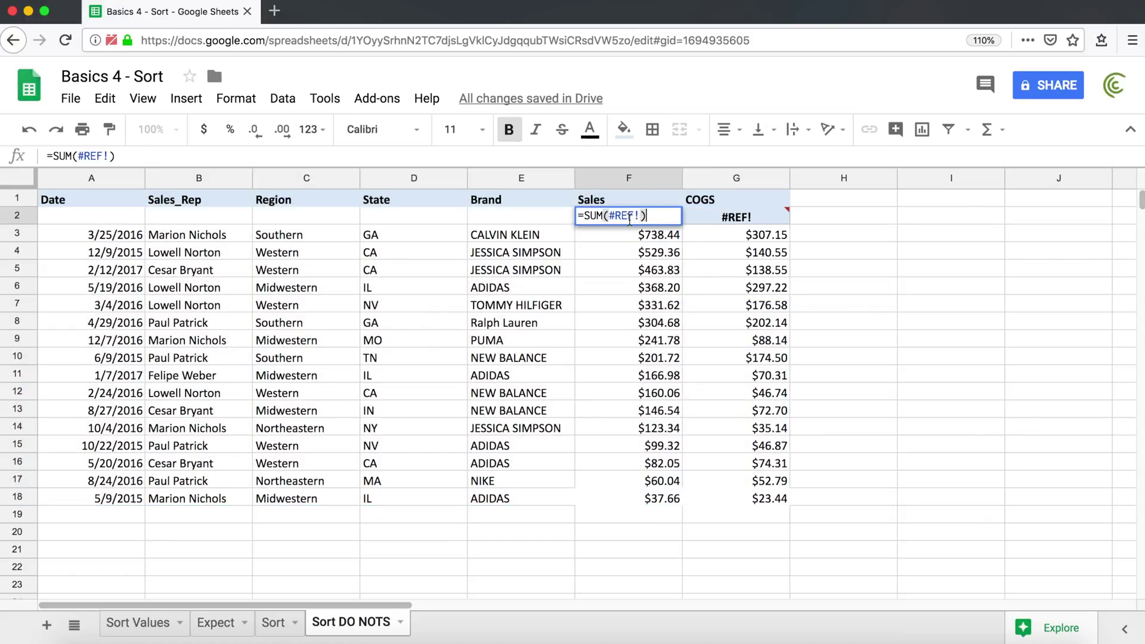
double_click(622, 218)
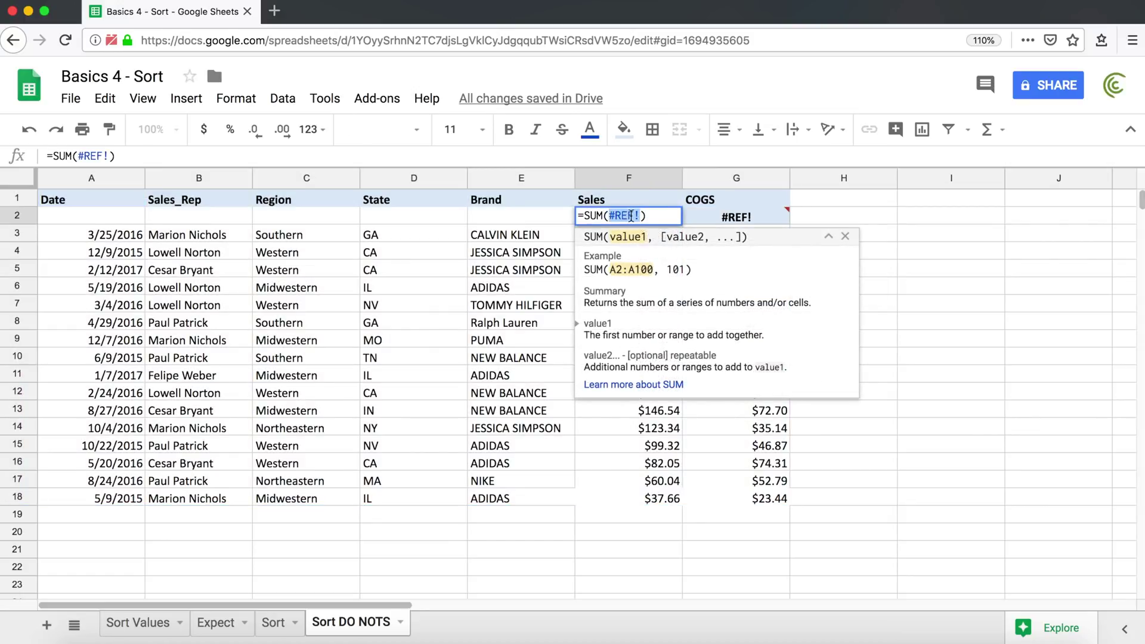
drag(609, 213, 635, 216)
key(Escape)
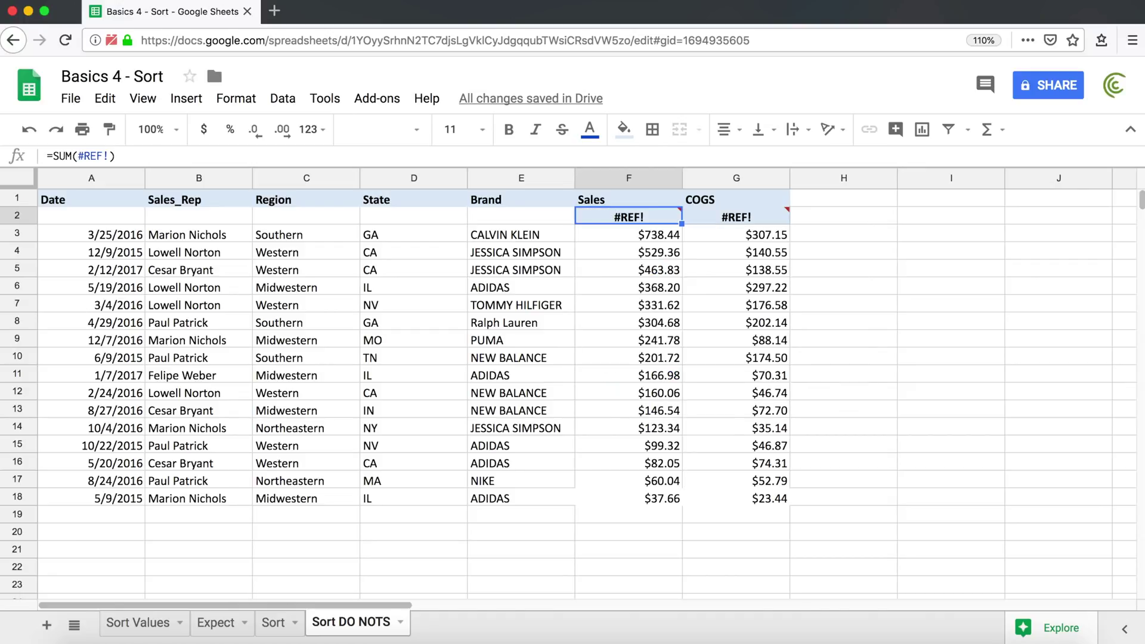
key(super+z)
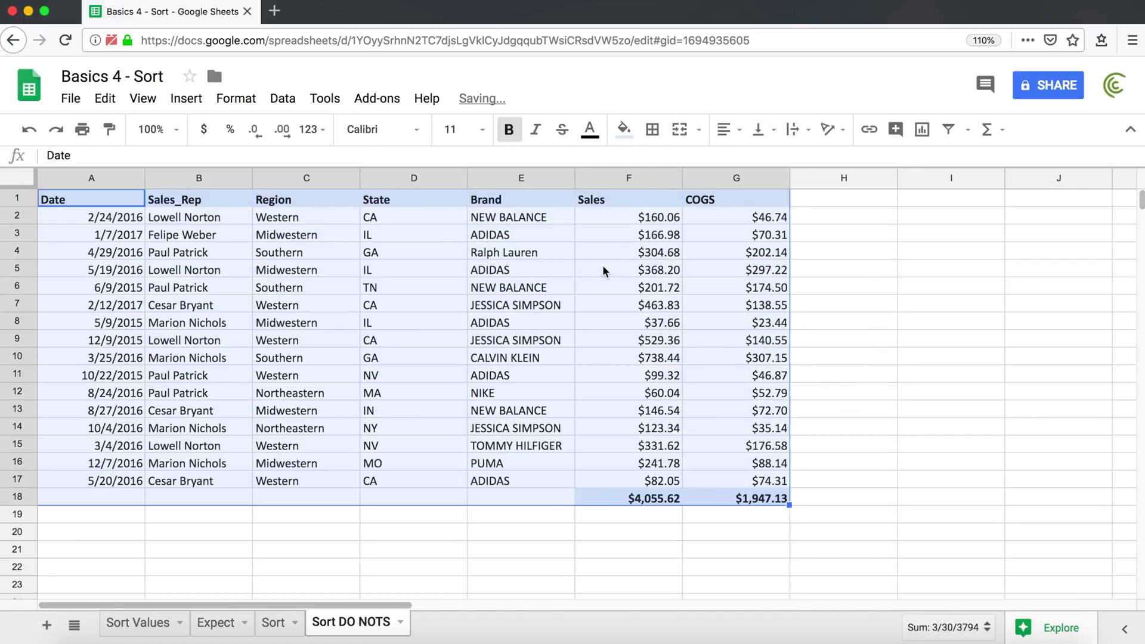
click(603, 266)
Step: Select A1:G17 without the totals row, then open and cancel the Sort range dialog without sorting
drag(102, 199, 760, 486)
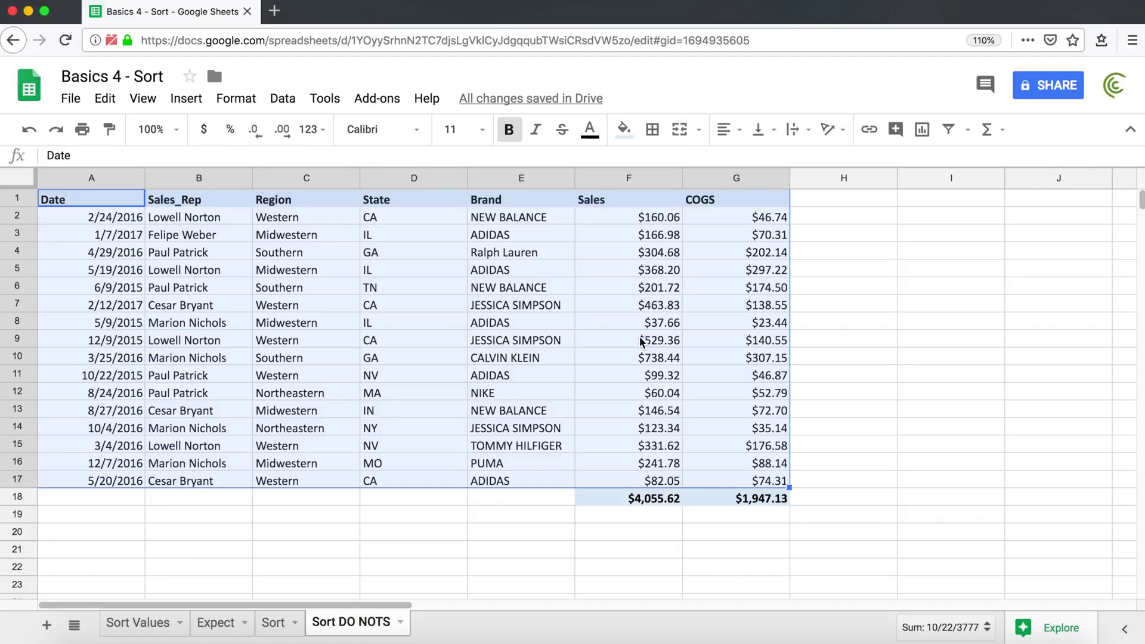
click(292, 100)
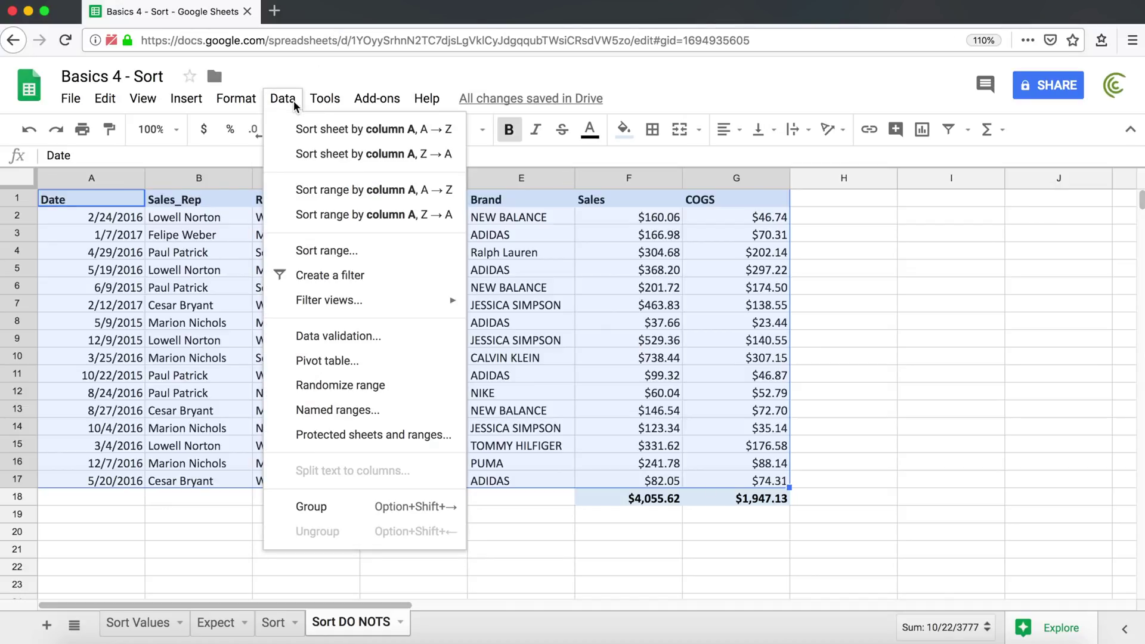
click(363, 259)
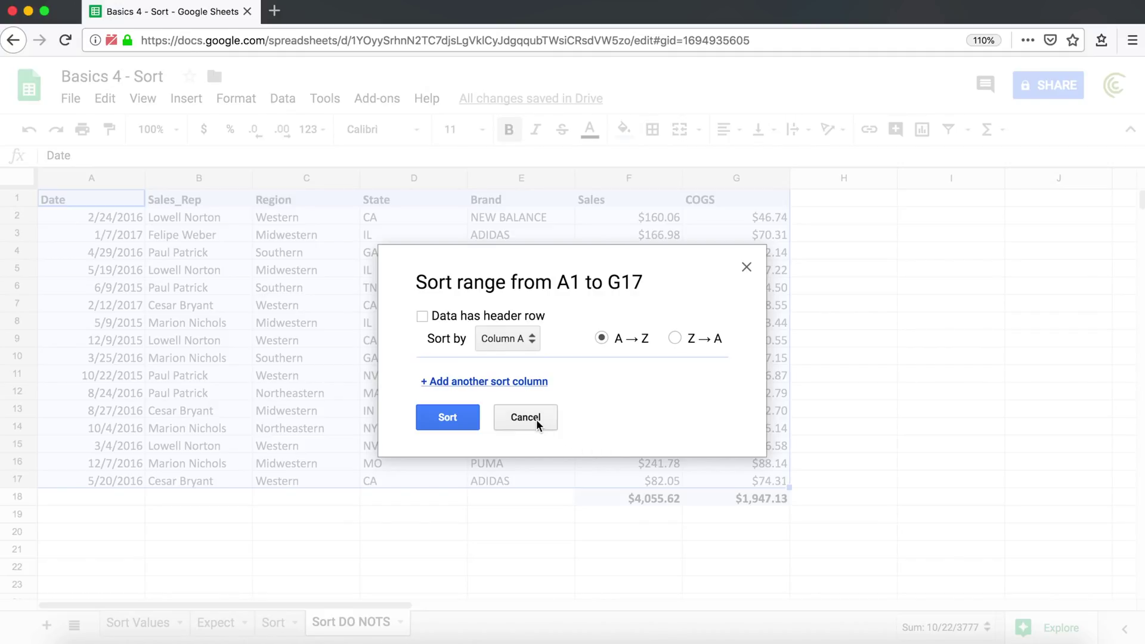
click(525, 417)
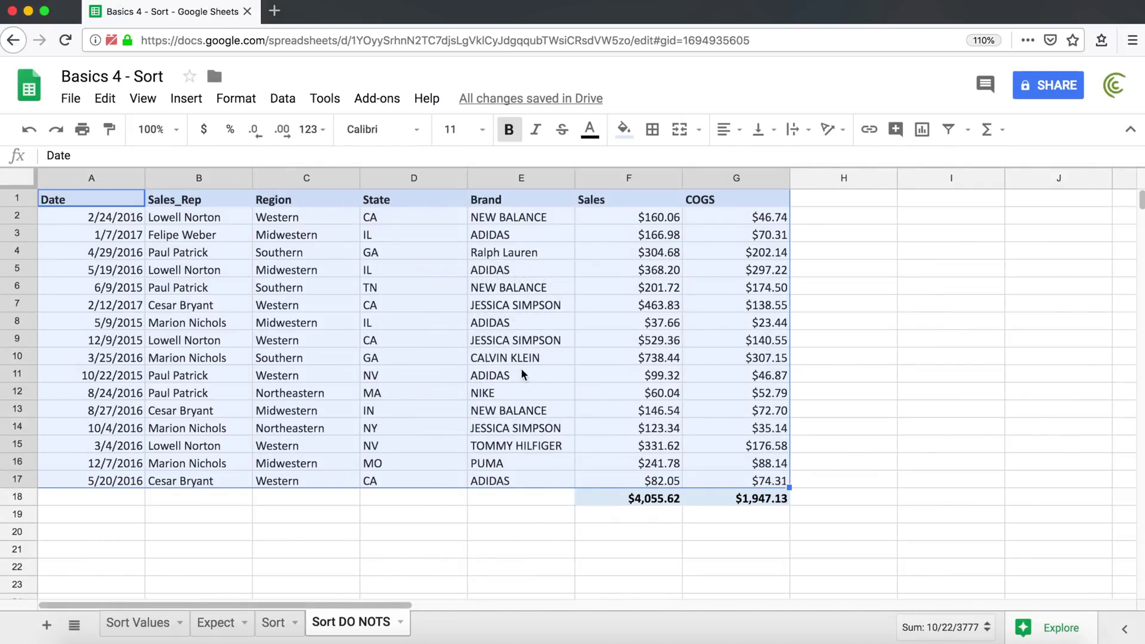